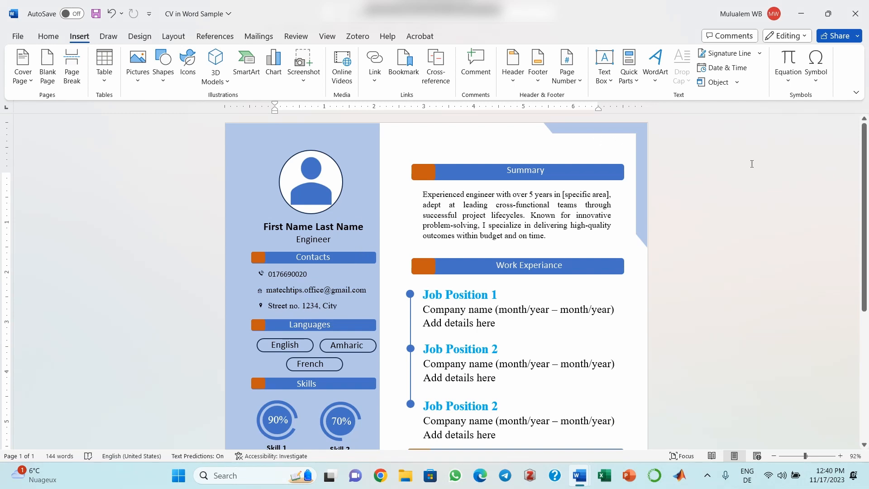
- Look over the sample CV's layout and switch to the blank "CV(Resume) in Word tutorial" document
drag(865, 170, 864, 197)
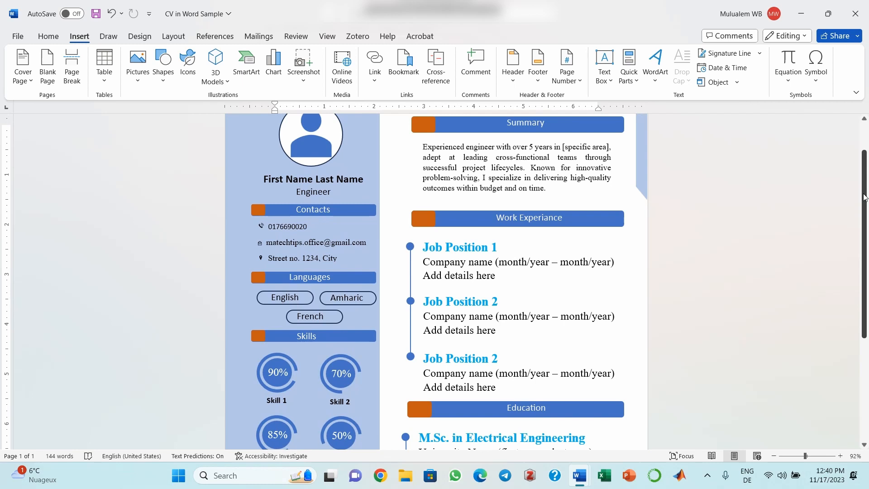
drag(864, 197, 865, 197)
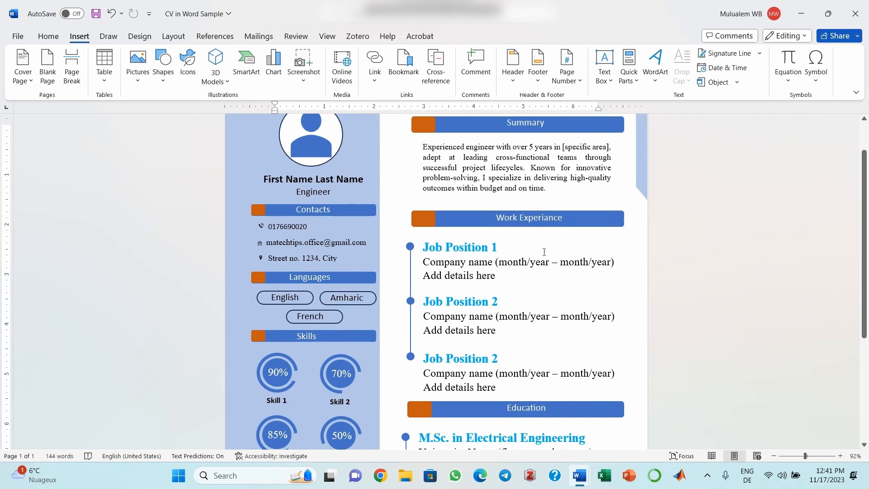
mouse_move(579, 477)
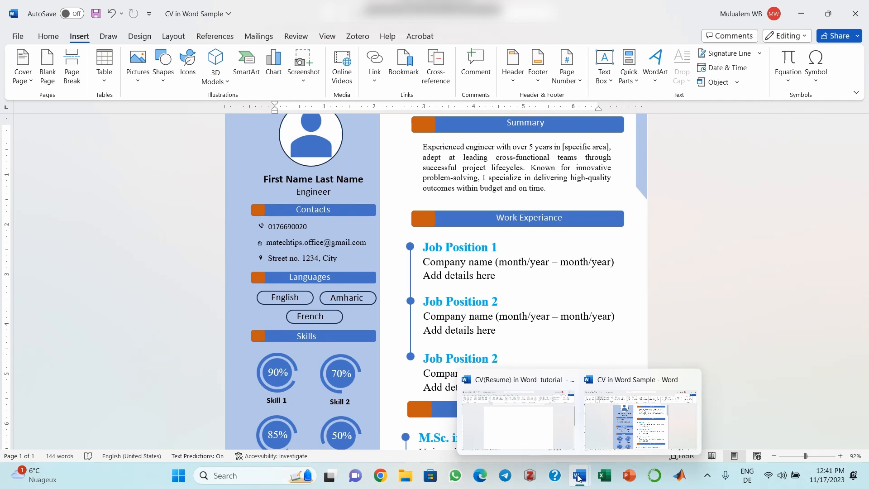
click(511, 430)
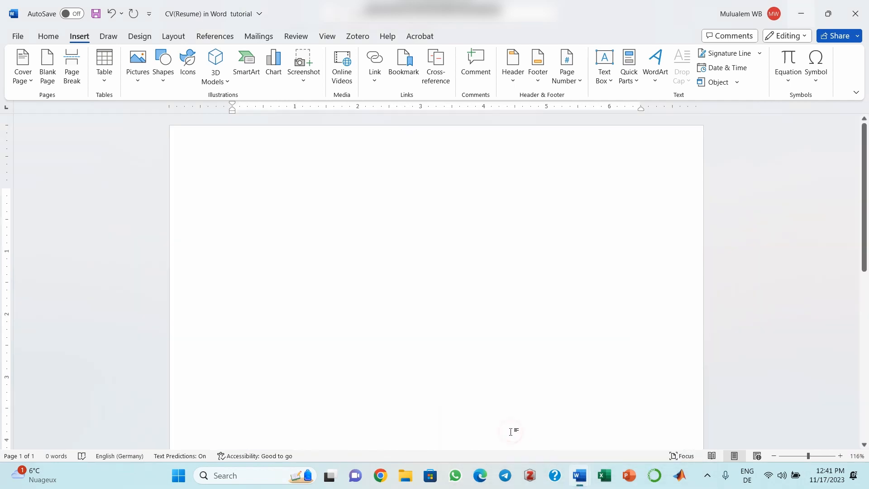
- Draw a rectangle about 7.1" high and 2.62" wide from the page's upper-left corner
ctrl+scroll(736, 415, down, 4)
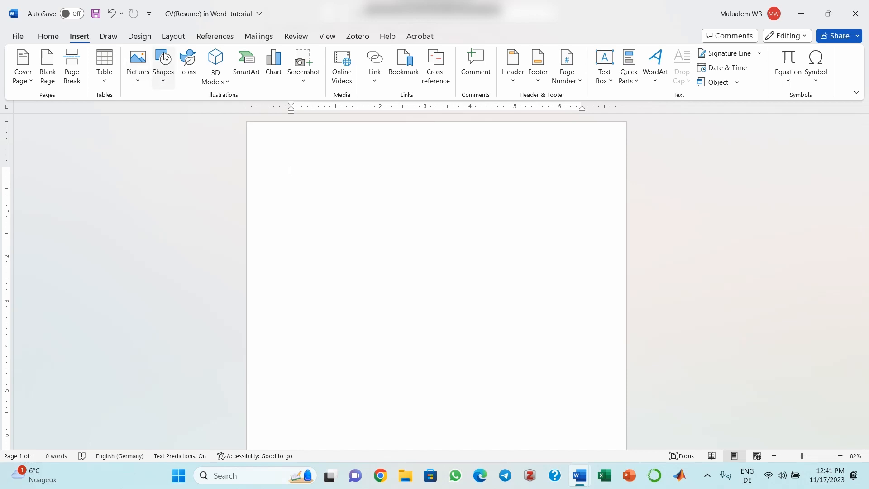
click(163, 83)
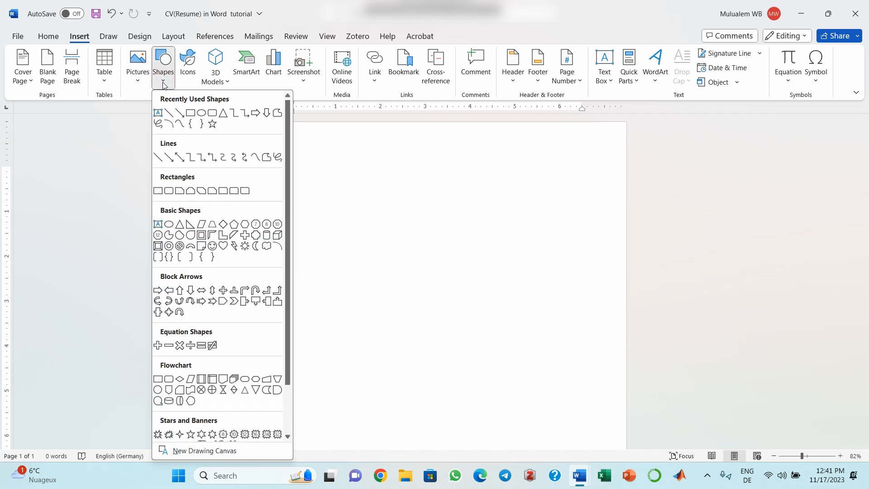
click(191, 112)
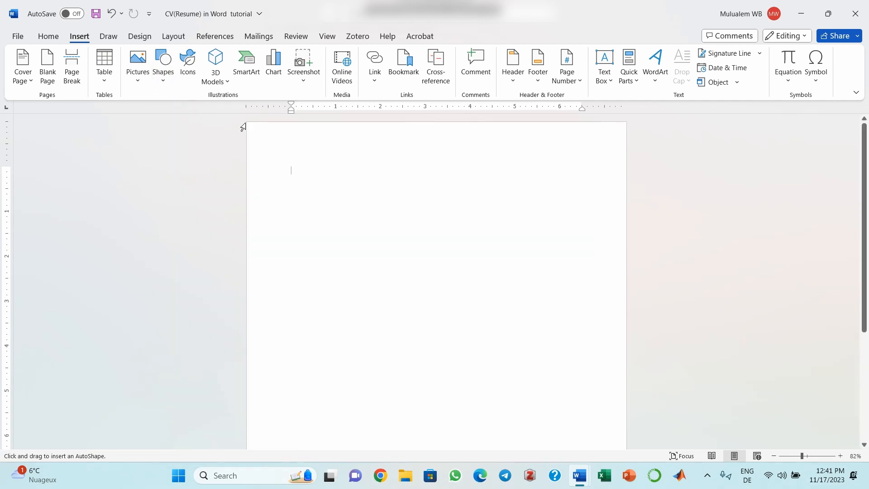
mouse_move(246, 122)
mouse_down()
mouse_move(277, 190)
mouse_move(322, 368)
mouse_move(358, 413)
mouse_move(365, 440)
mouse_up()
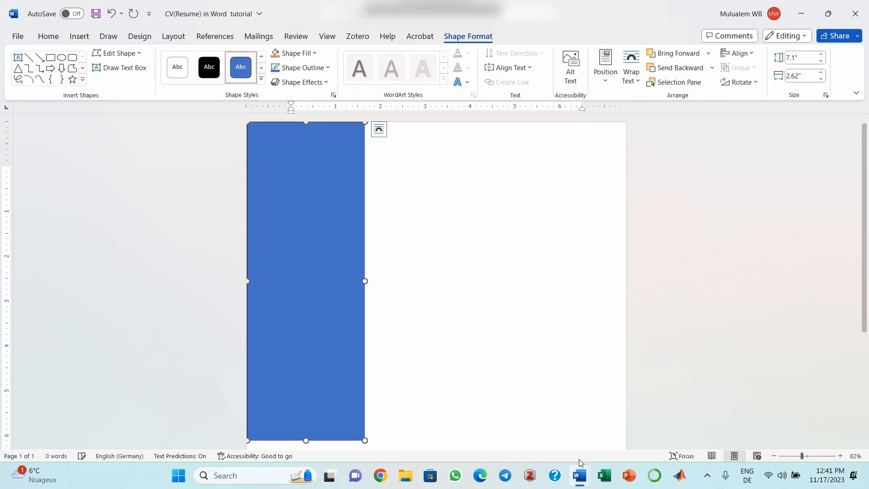
- Extend the rectangle down to the page's lower edge, making it about 11.02" high
click(769, 456)
click(770, 455)
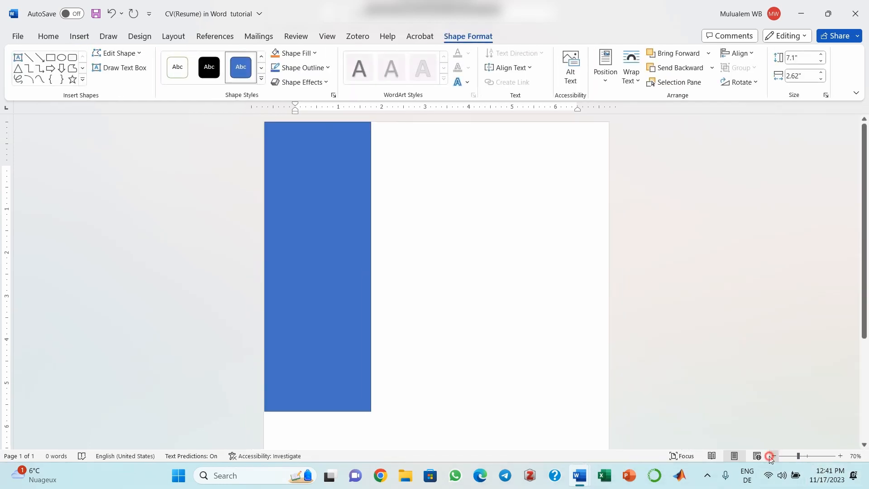
click(770, 455)
click(769, 456)
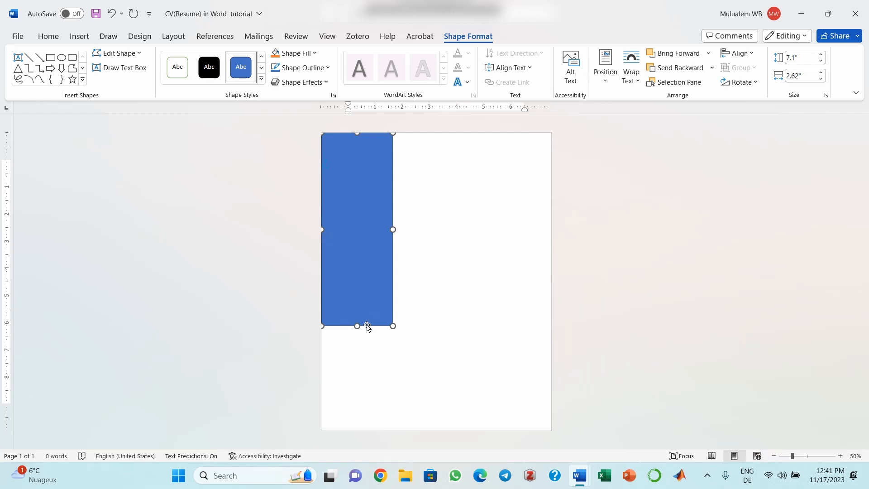
drag(357, 326, 373, 430)
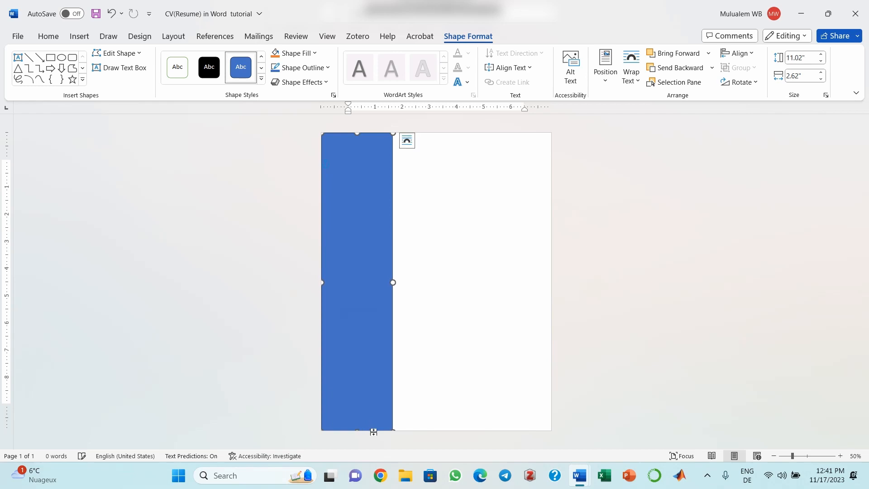
- Fill the sidebar rectangle with a light blue theme color and remove its outline
click(317, 56)
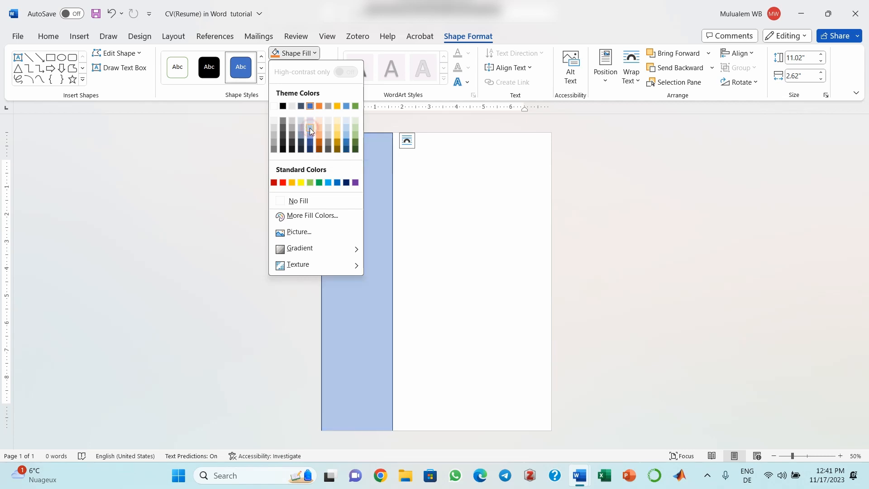
click(310, 128)
click(309, 70)
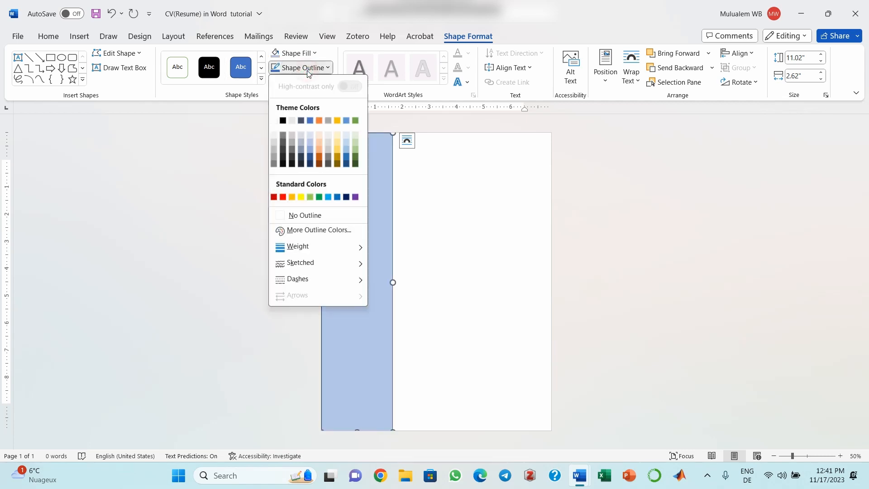
click(299, 216)
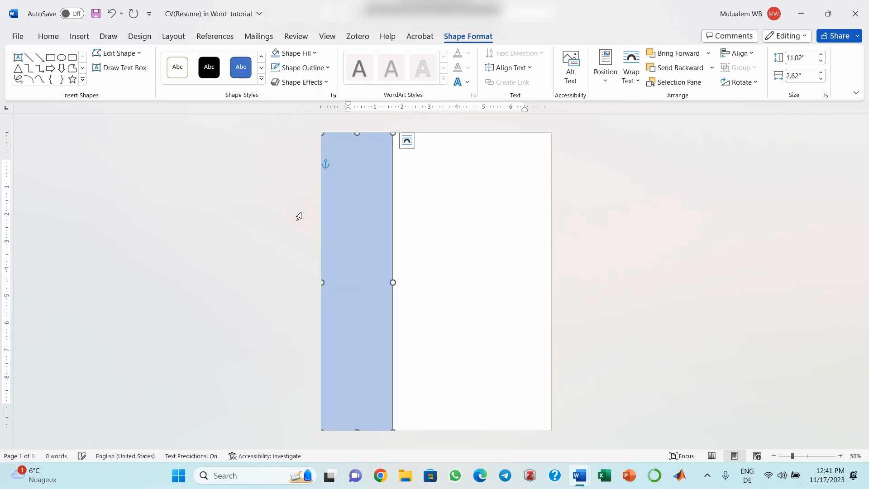
click(452, 267)
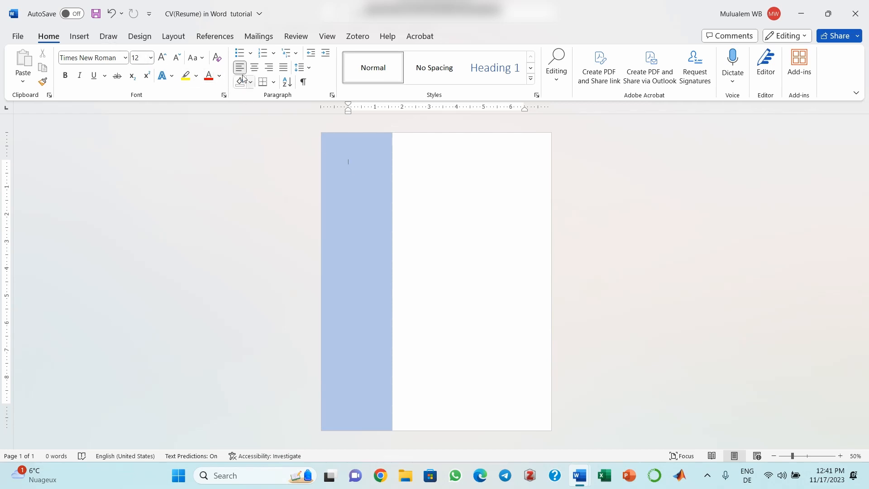
- Draw a circle about 1.73" in diameter and place it near the top of the blue sidebar
click(90, 39)
click(78, 36)
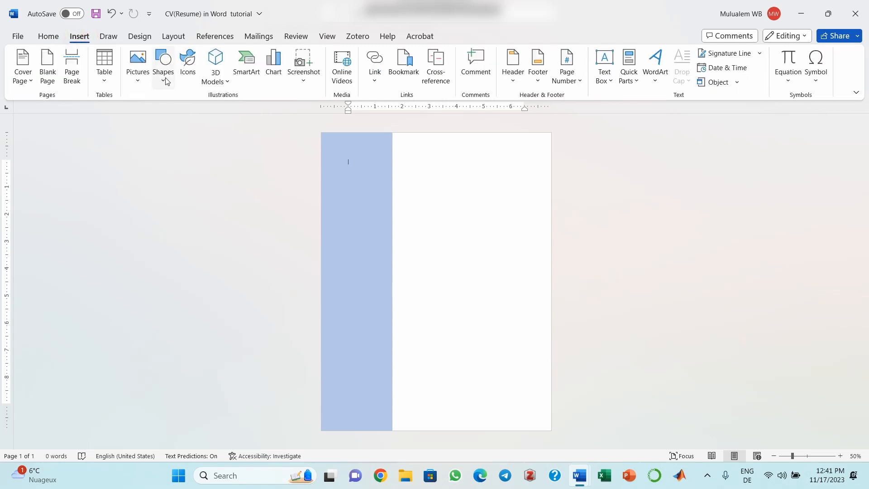
click(164, 74)
click(201, 113)
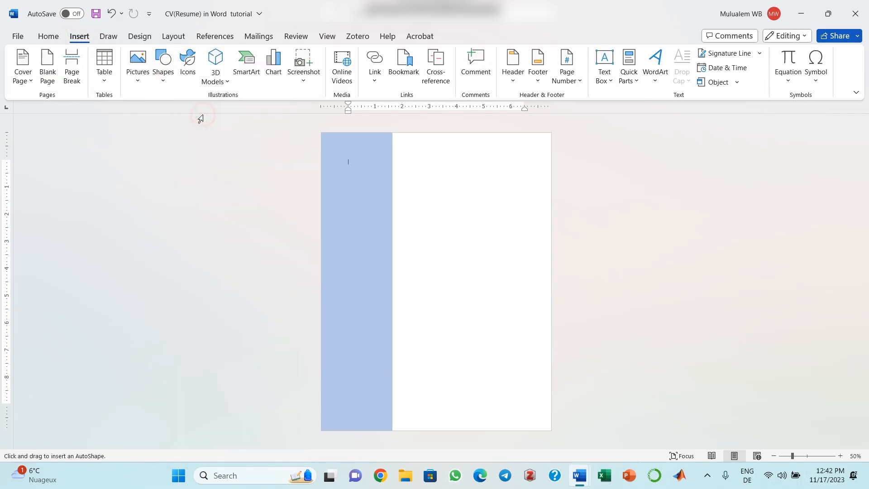
drag(335, 159, 372, 206)
drag(359, 177, 354, 164)
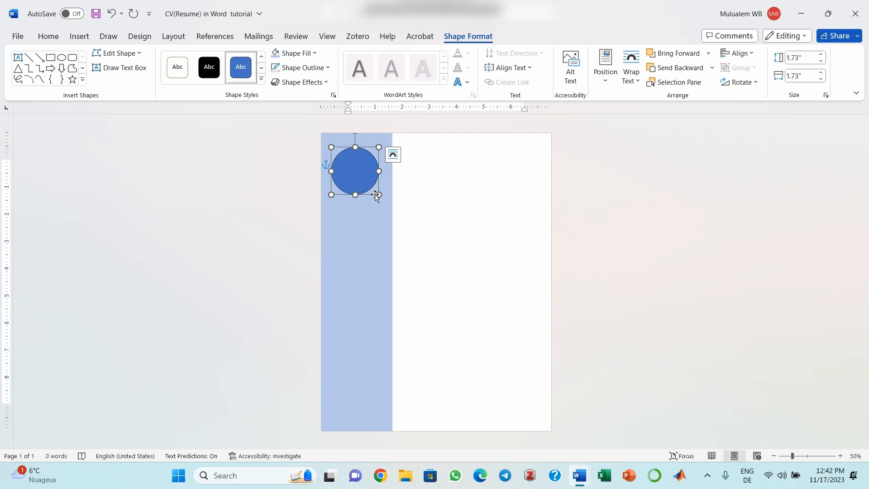
- Center the circle horizontally on the sidebar rectangle using Align Center
click(376, 214)
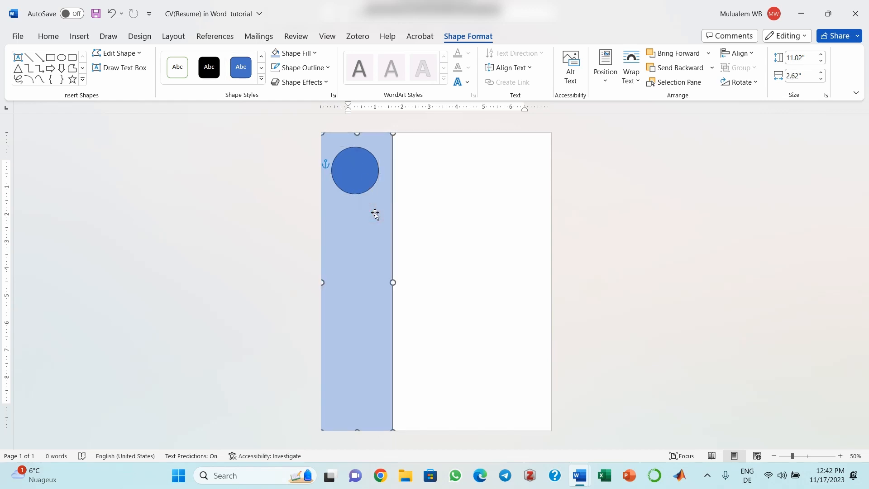
shift+click(360, 186)
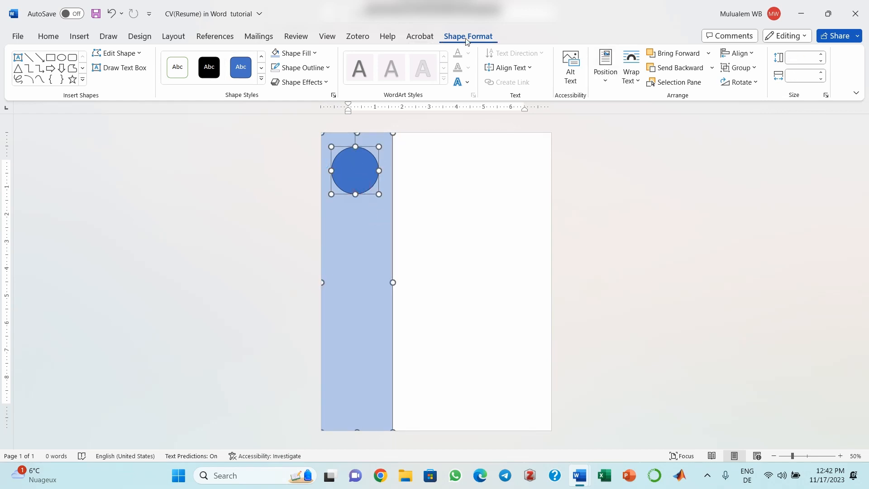
click(737, 53)
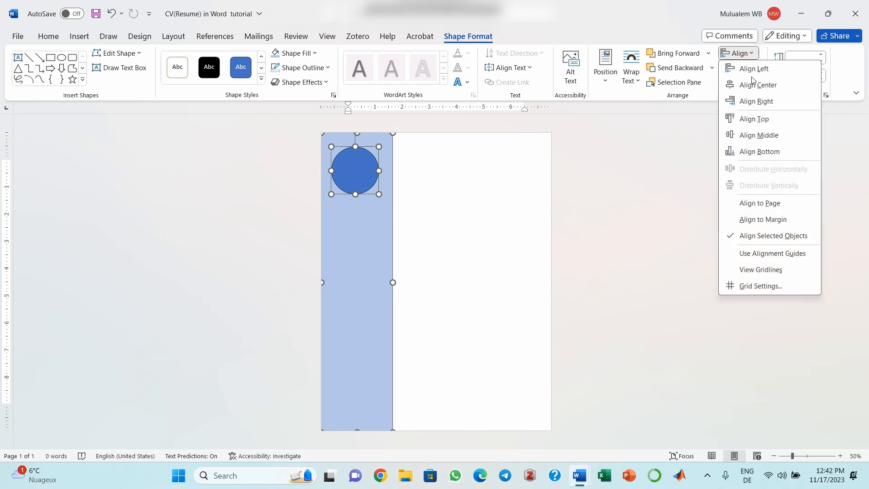
click(753, 84)
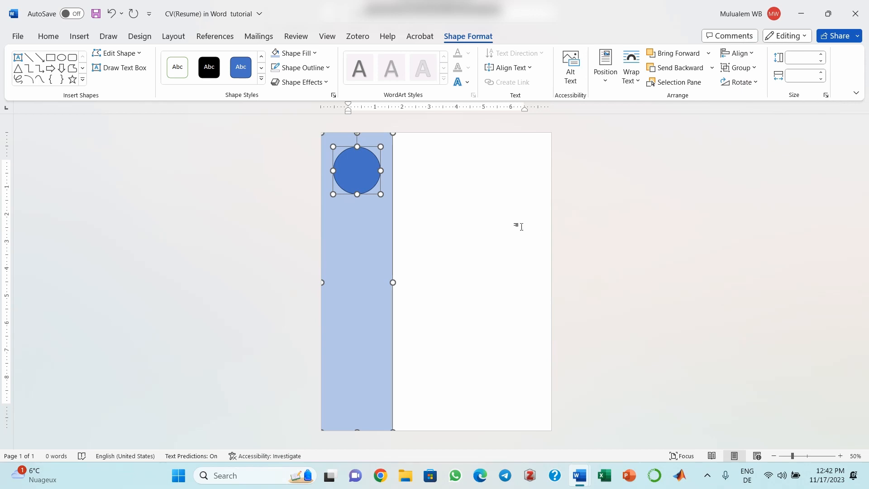
click(398, 194)
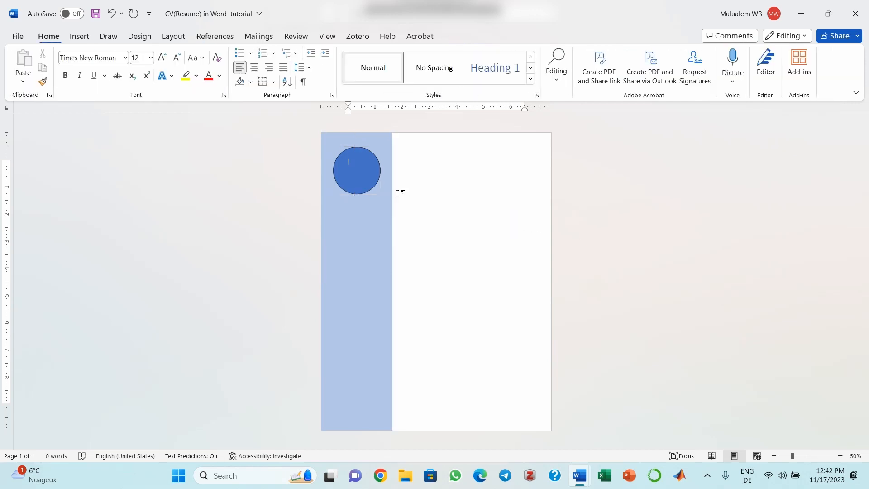
- Fill the circle with the "Picture" image file from the Desktop as a picture fill
click(366, 180)
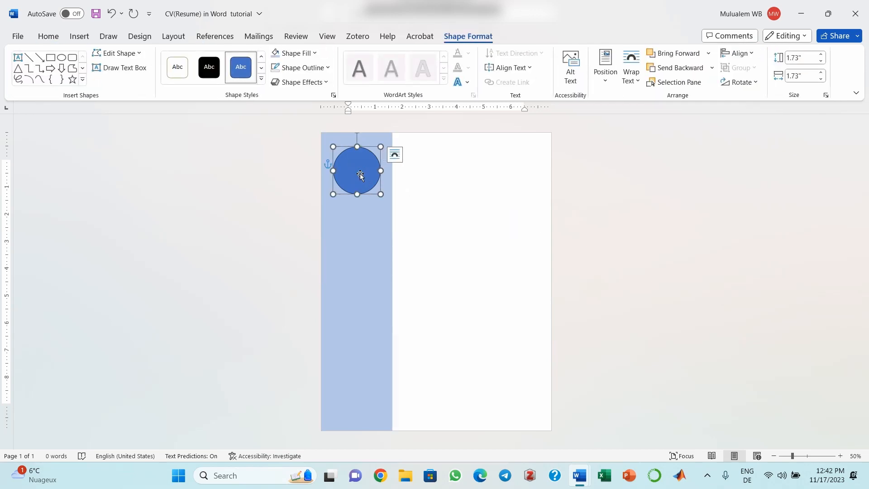
right_click(360, 174)
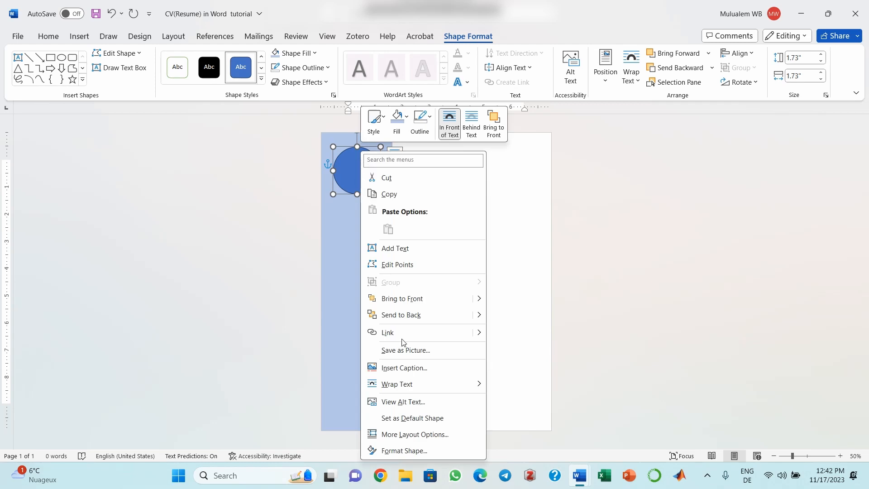
click(406, 452)
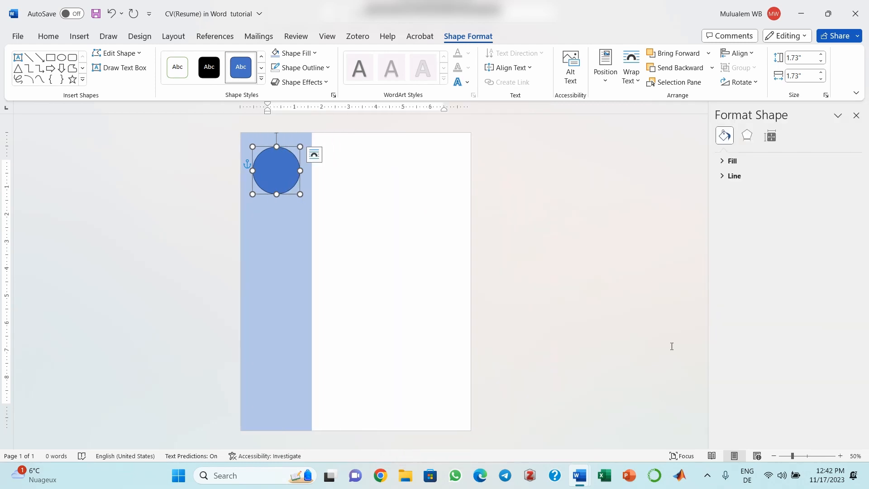
click(724, 162)
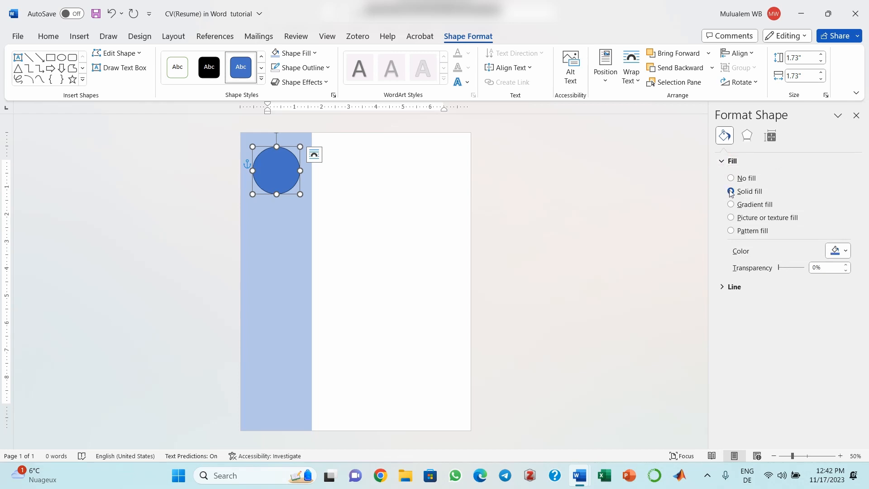
click(730, 218)
click(746, 265)
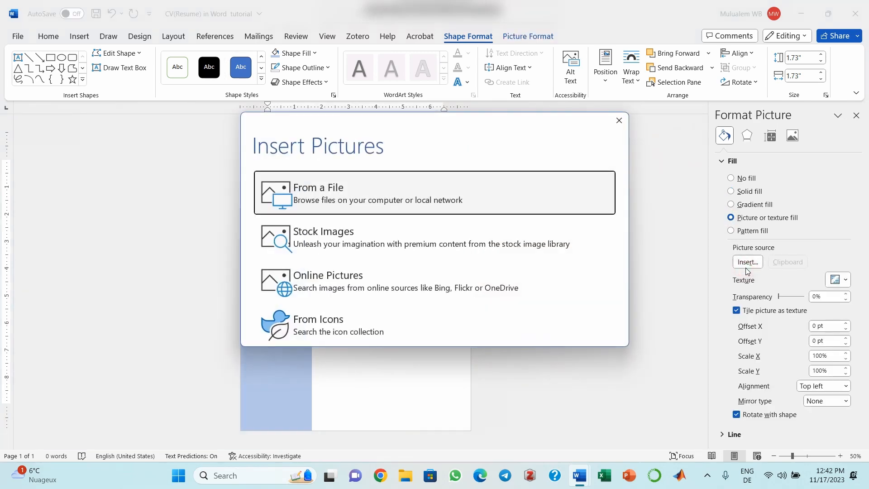
click(341, 202)
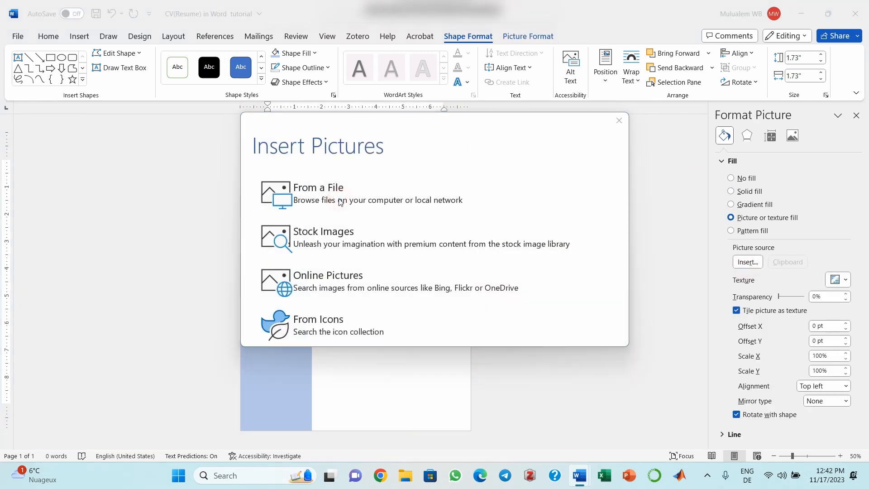
click(375, 106)
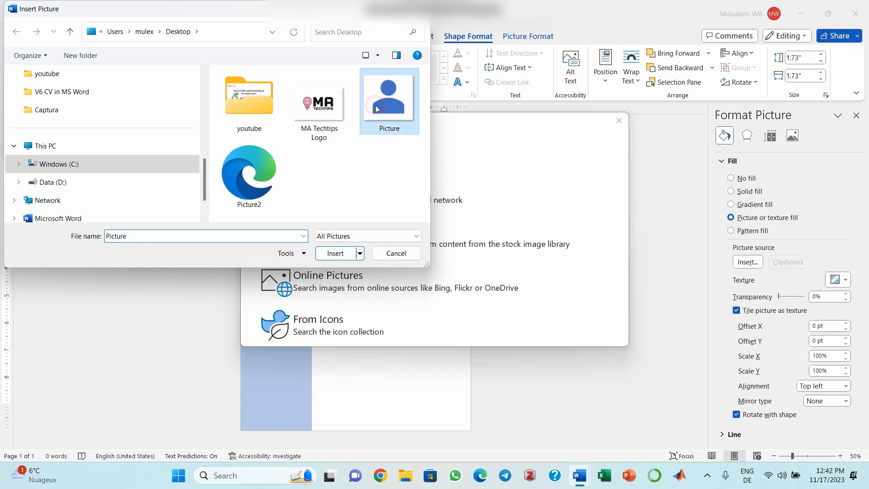
click(336, 258)
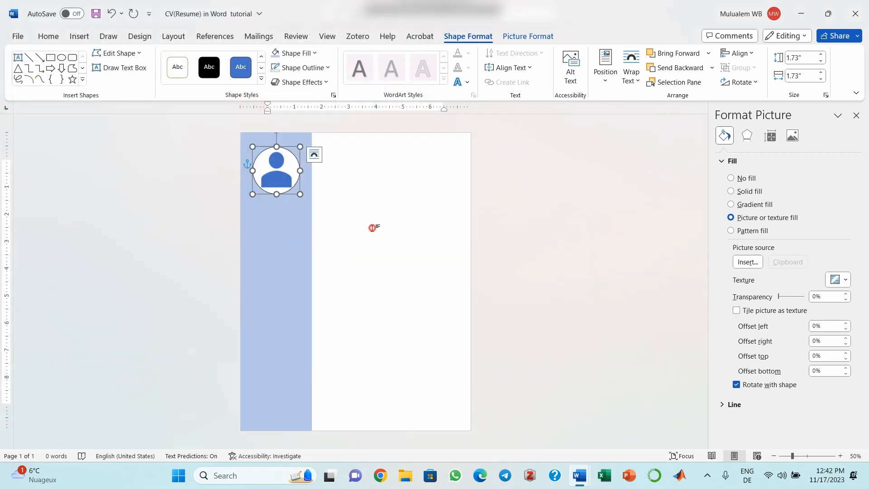
click(372, 228)
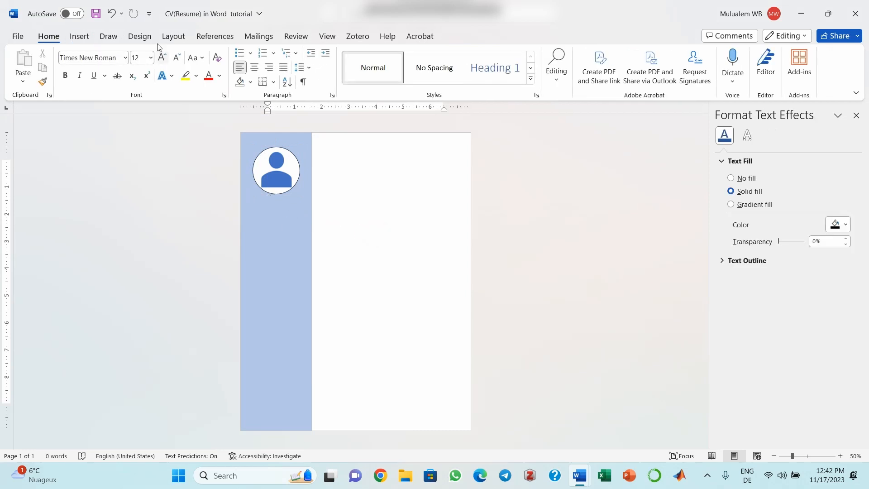
- Draw a text box about 2.25" wide and 0.75" high on the sidebar, below the profile picture
click(77, 36)
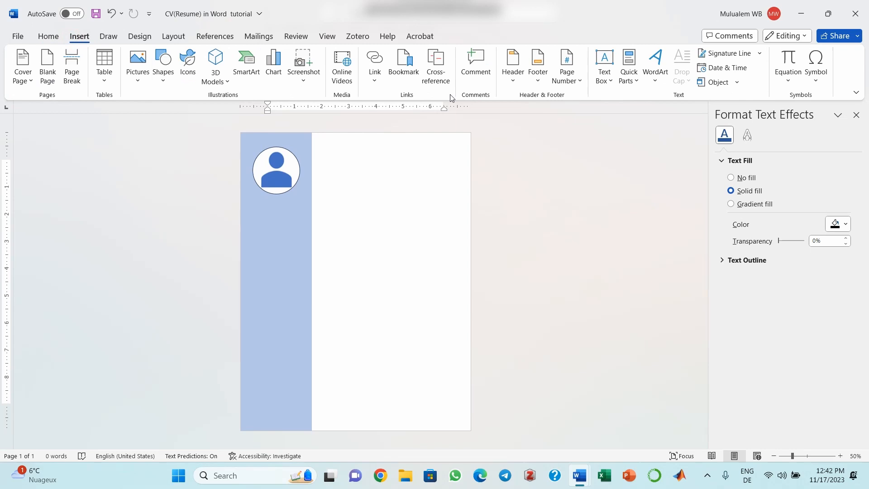
click(606, 62)
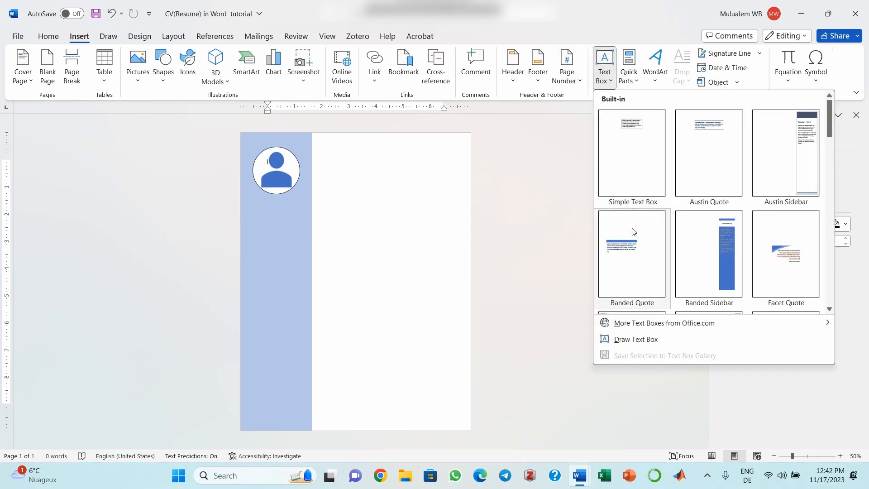
click(646, 340)
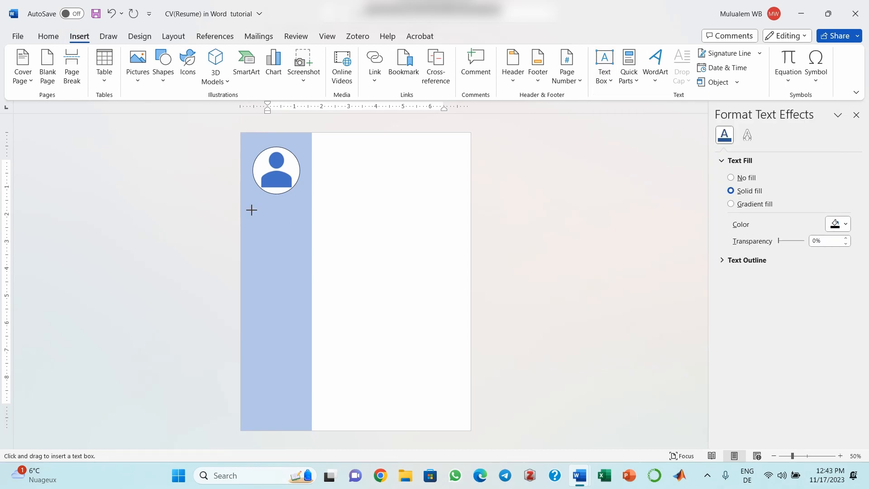
drag(246, 201, 308, 221)
drag(792, 455, 805, 456)
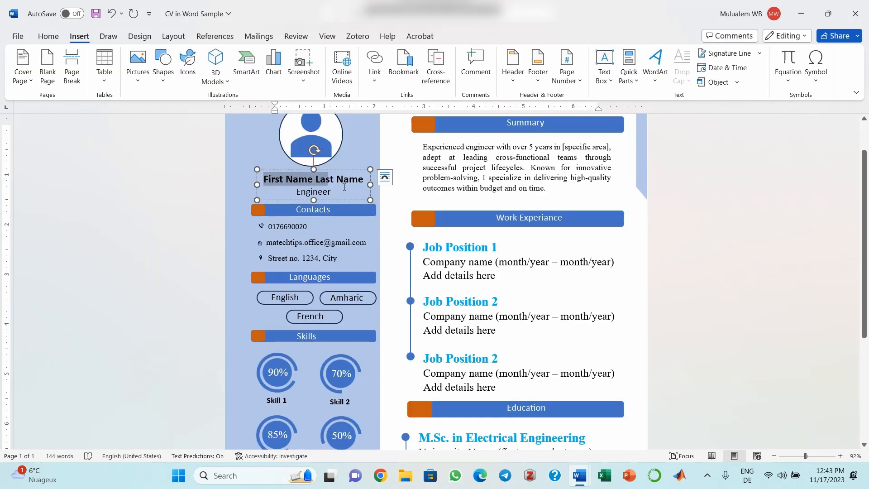
- Copy the name and "Engineer" lines from the CV sample into the text box, and fit it about 0.61" high just below the picture
drag(345, 186, 339, 192)
key(ctrl+c)
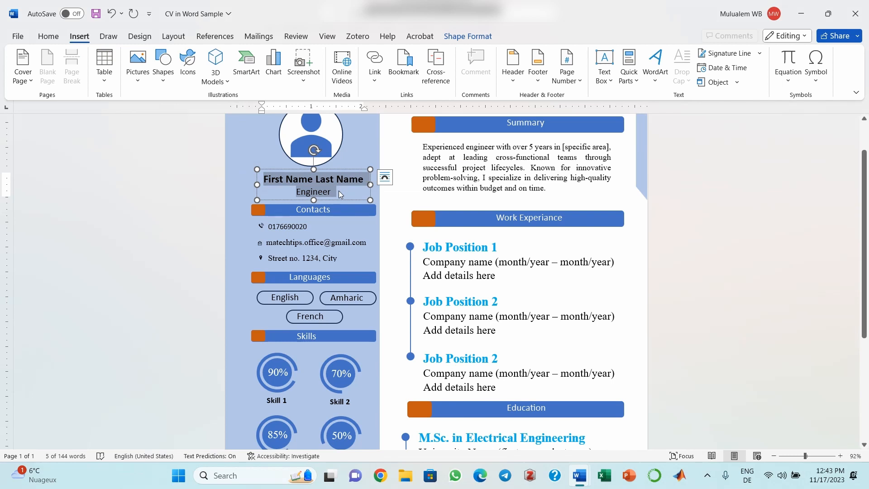
mouse_move(579, 476)
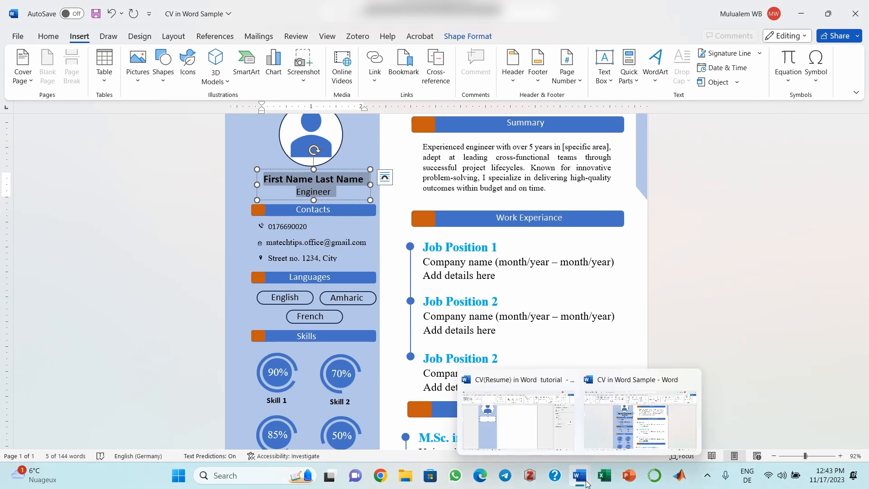
click(517, 435)
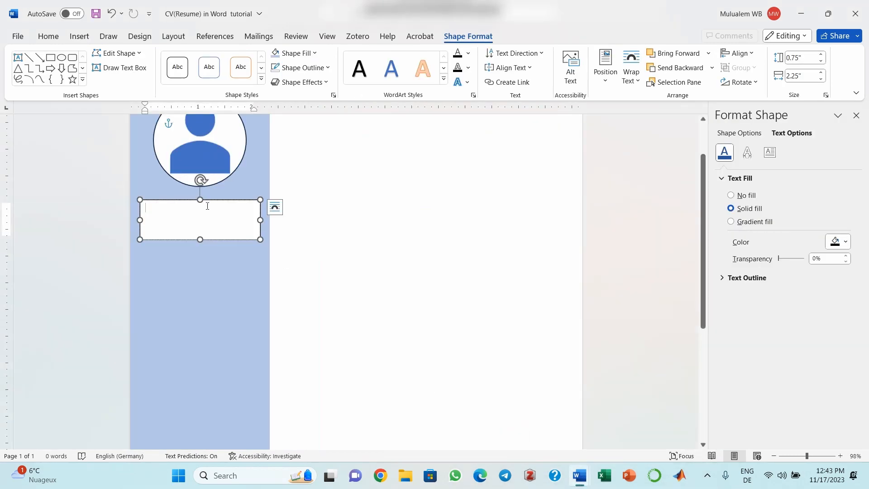
key(ctrl+v)
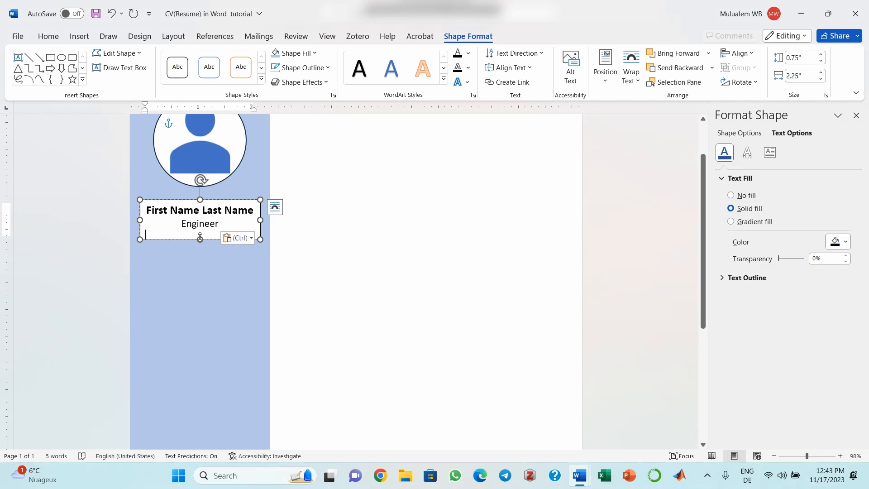
drag(201, 239, 203, 233)
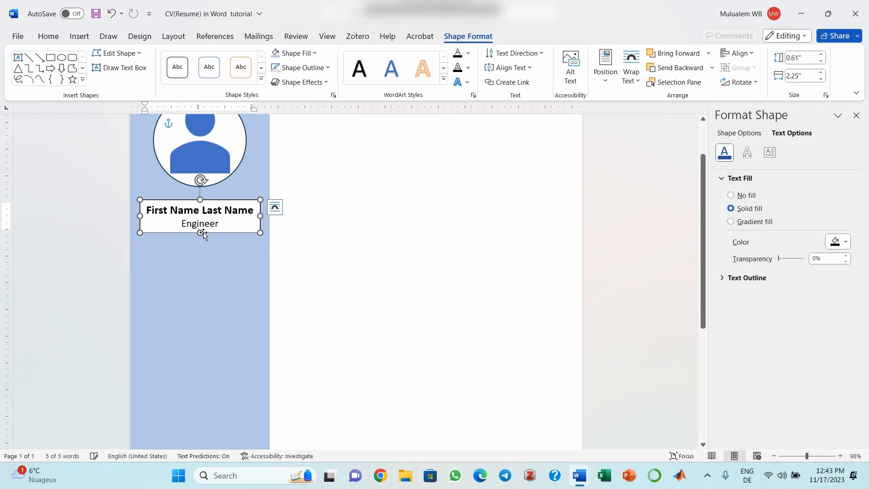
drag(213, 203, 216, 195)
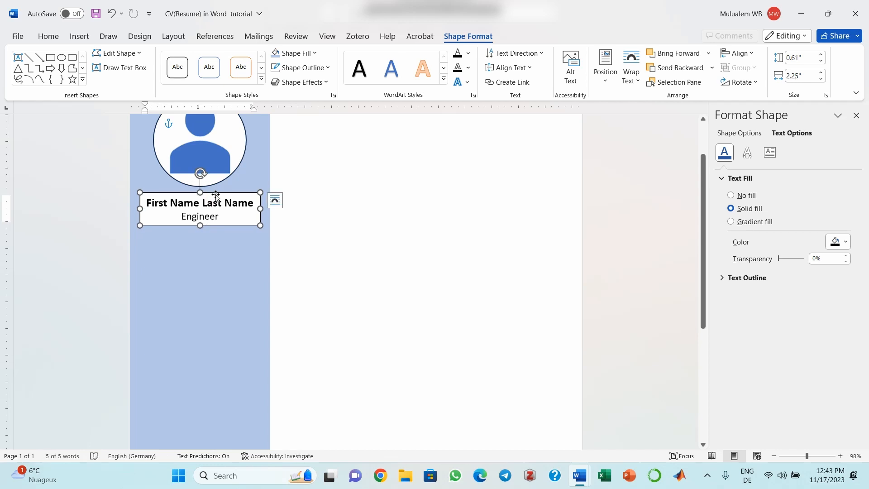
- Remove the fill and the outline of the name and job title text box
click(310, 54)
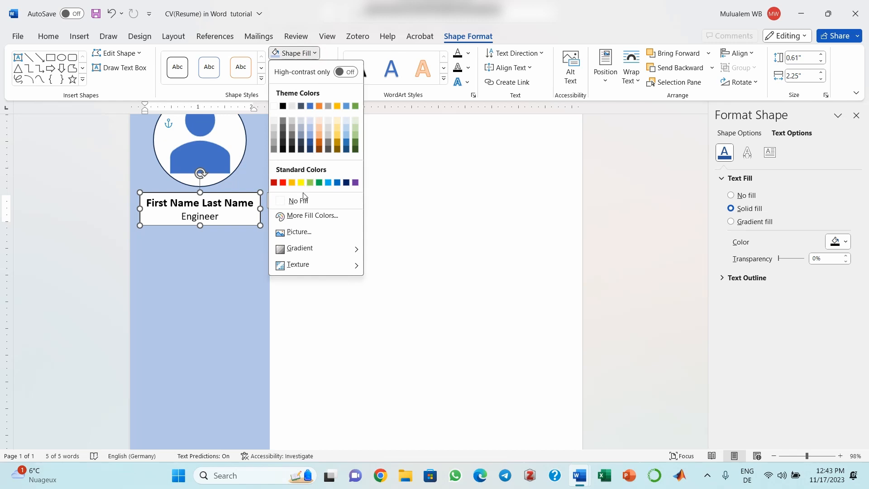
click(303, 198)
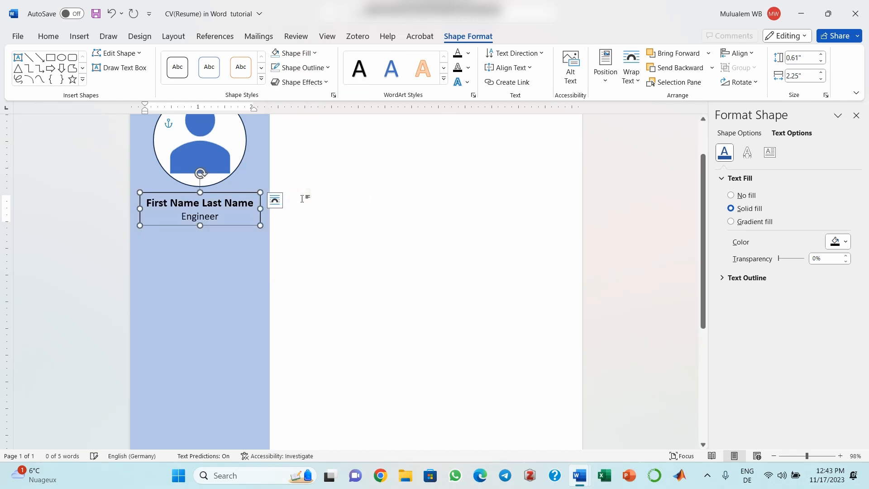
click(309, 81)
click(302, 68)
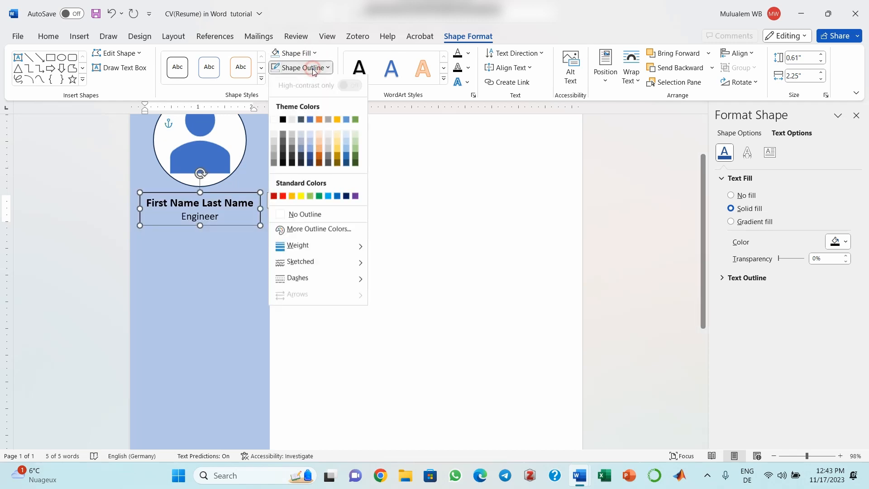
click(298, 216)
click(367, 296)
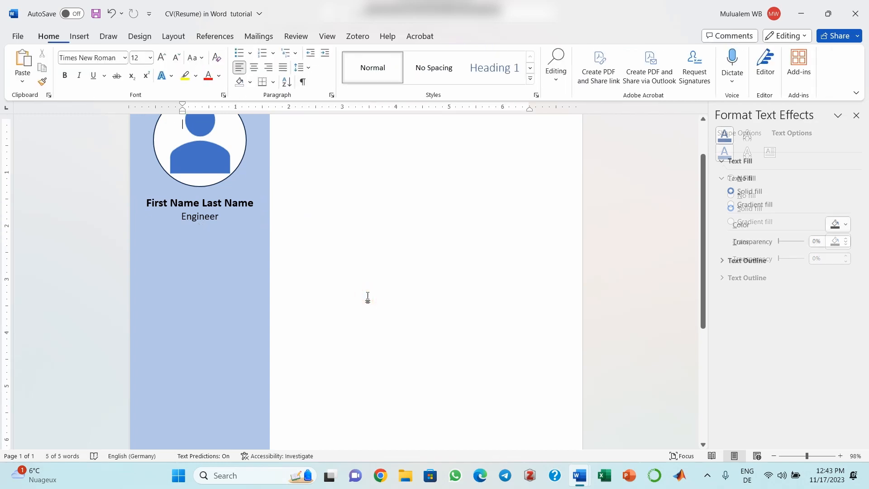
click(362, 229)
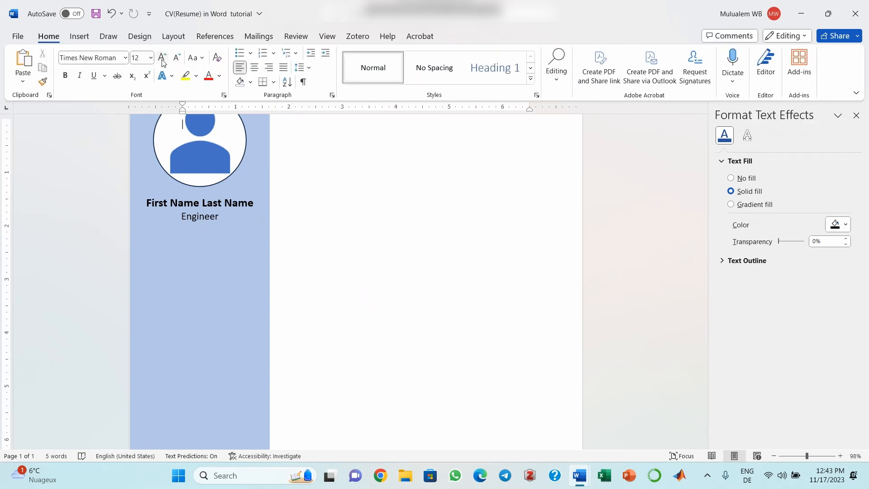
- Draw a rounded rectangle bar about 2.25" wide and 0.38" high beneath "Engineer" and remove its outline
click(79, 37)
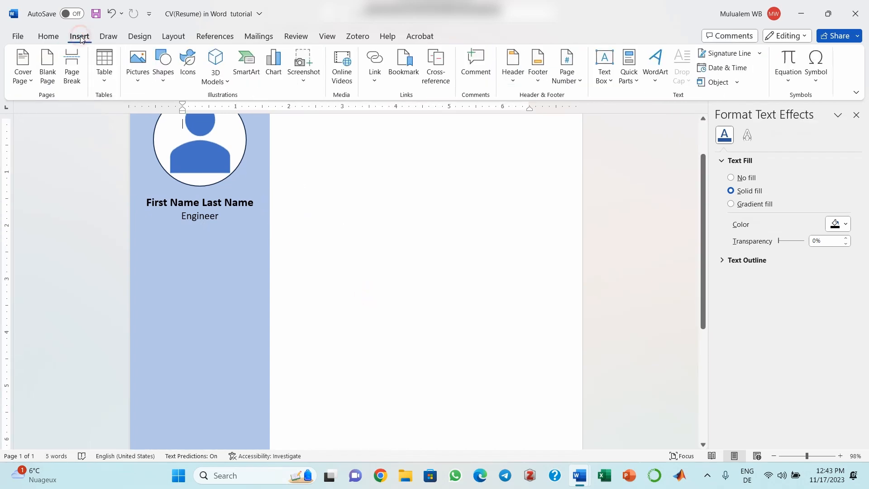
click(164, 68)
click(212, 110)
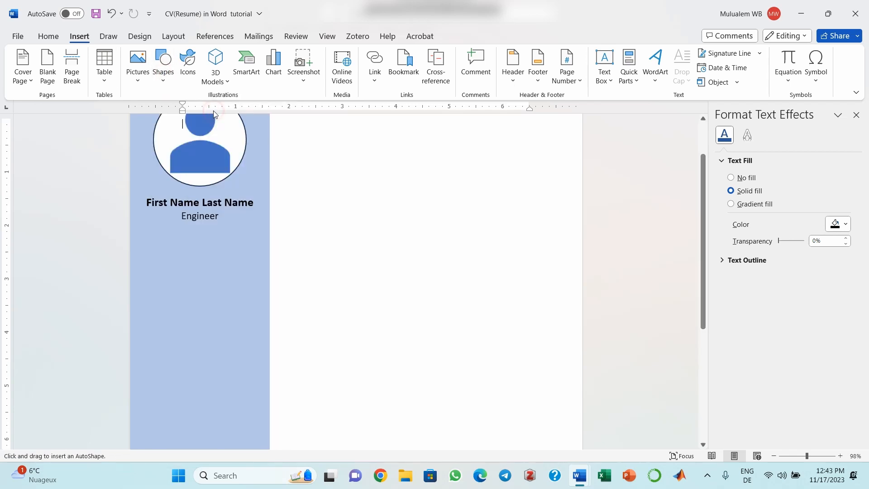
drag(144, 231, 260, 253)
drag(145, 242, 154, 229)
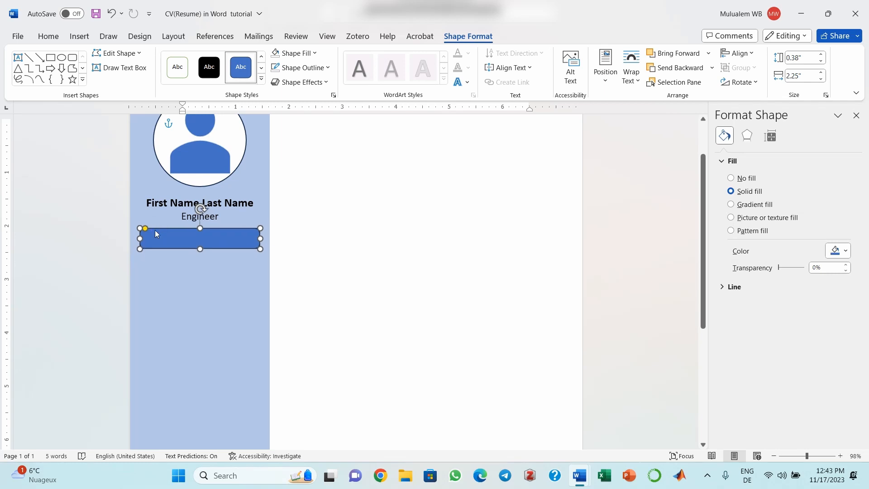
click(296, 68)
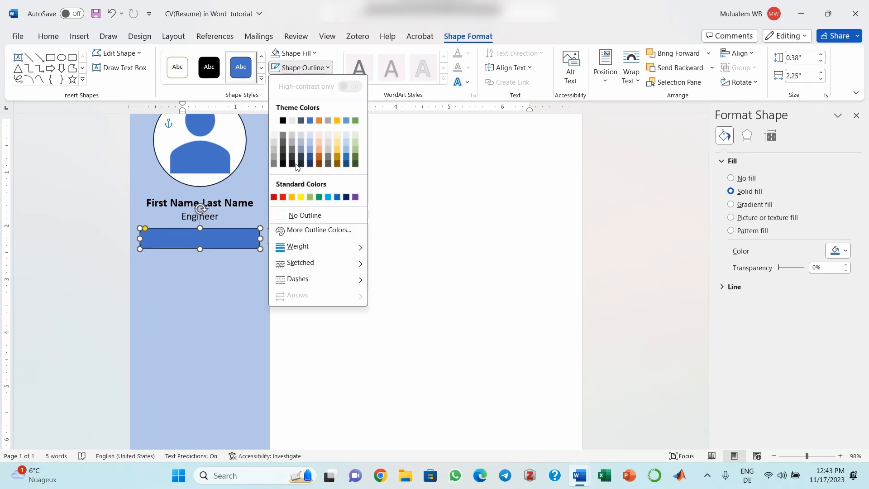
click(298, 216)
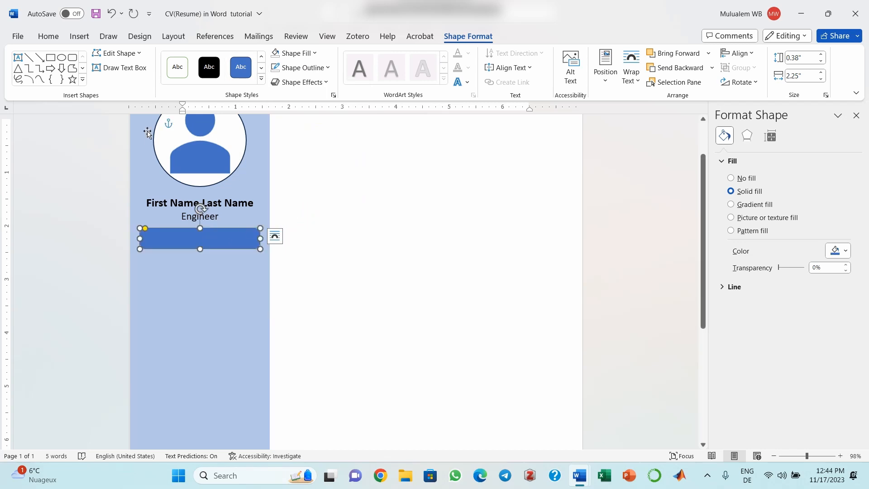
- Draw a rounded rectangle about 0.44" wide and 0.38" high over the left end of the blue bar and fill it with theme orange
click(80, 36)
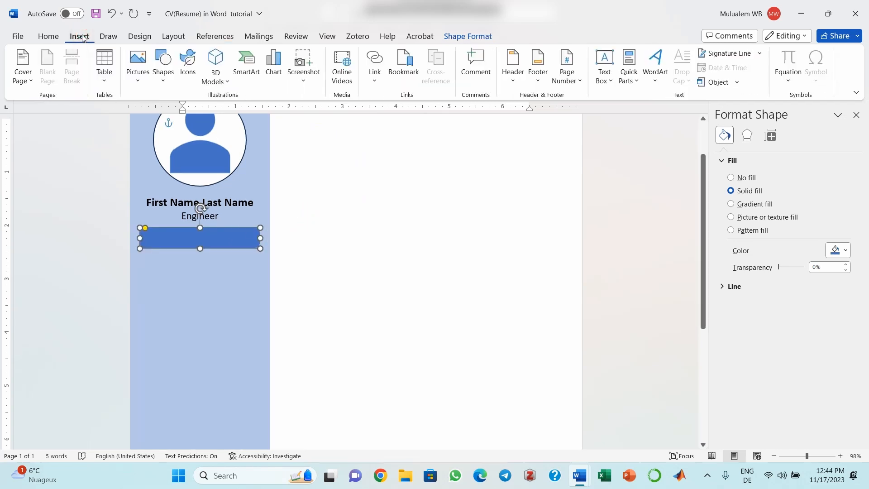
click(168, 68)
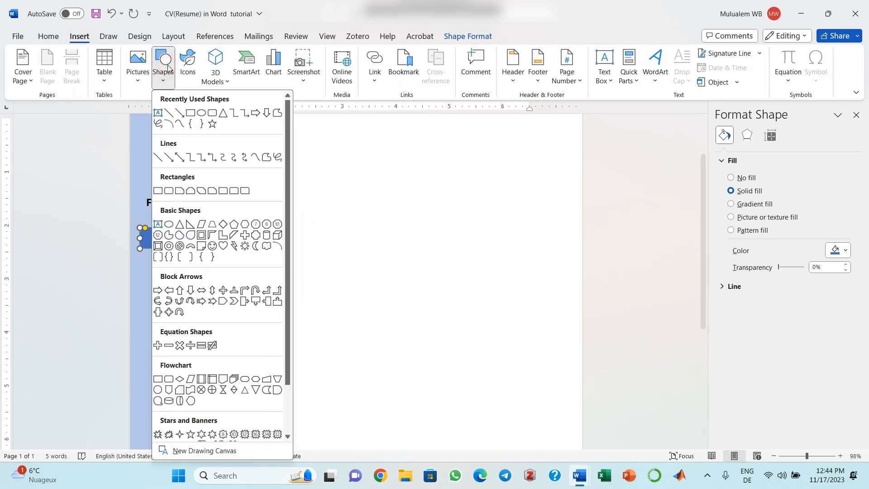
click(214, 114)
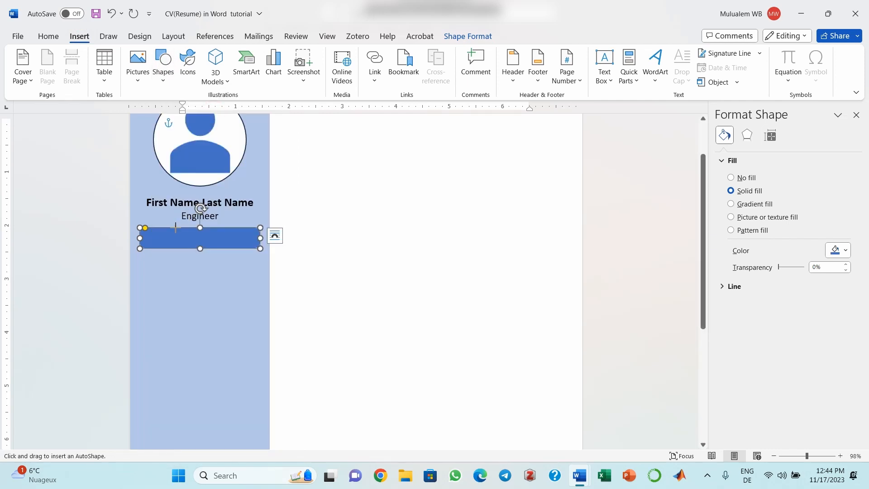
mouse_move(177, 228)
mouse_down()
mouse_move(200, 249)
mouse_move(178, 239)
mouse_up()
drag(171, 239, 159, 242)
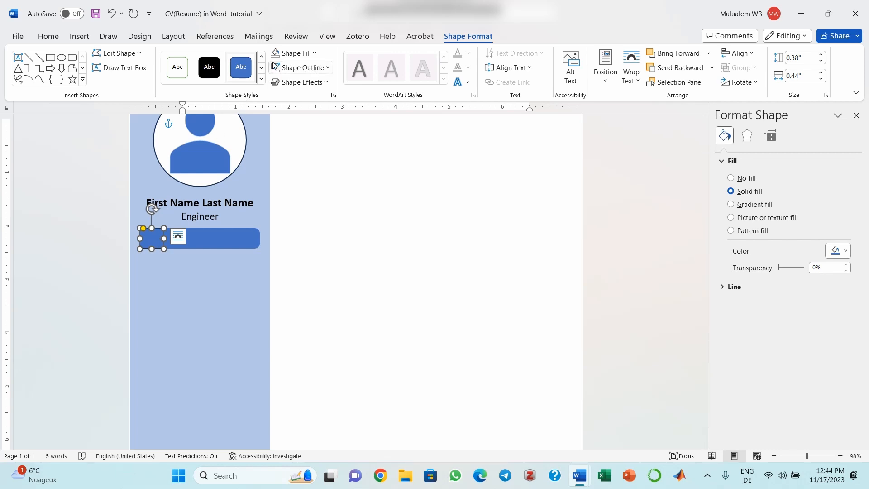
click(305, 53)
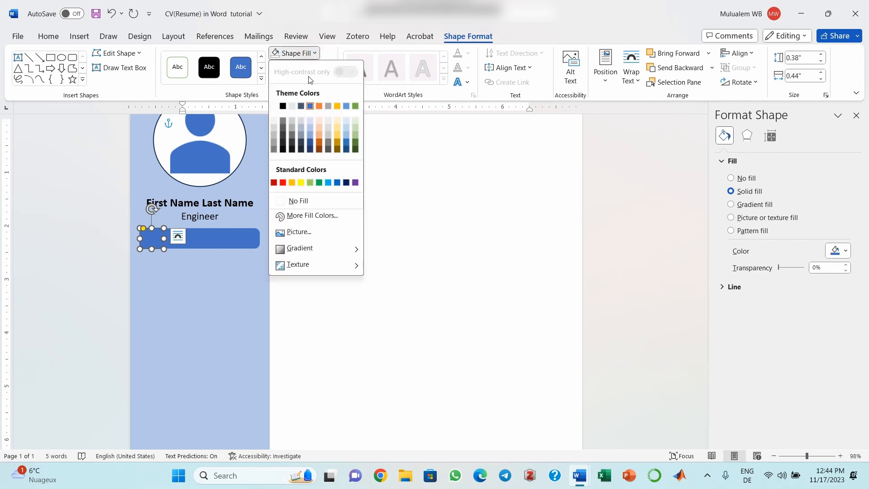
click(320, 106)
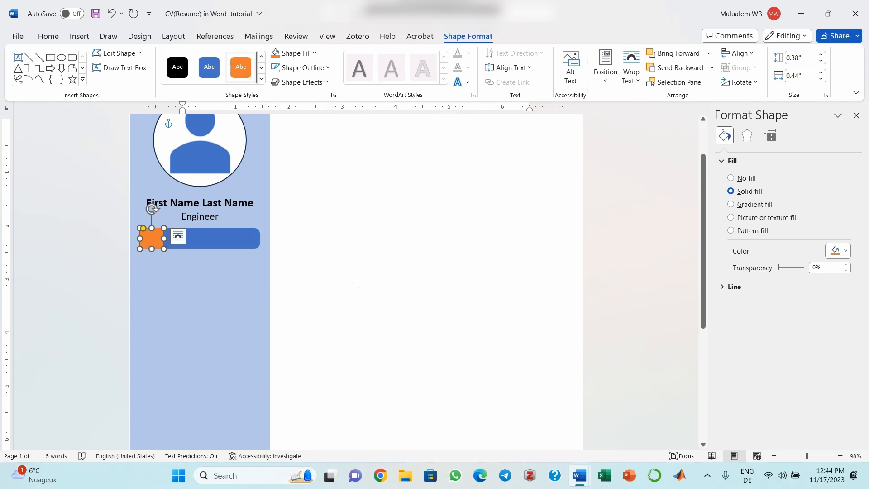
click(379, 315)
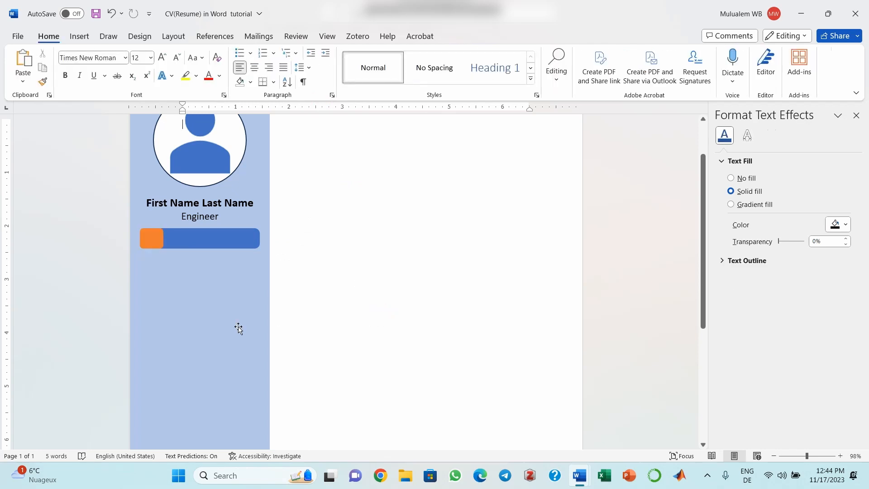
- Group the orange block and the blue bar into one heading shape
click(154, 238)
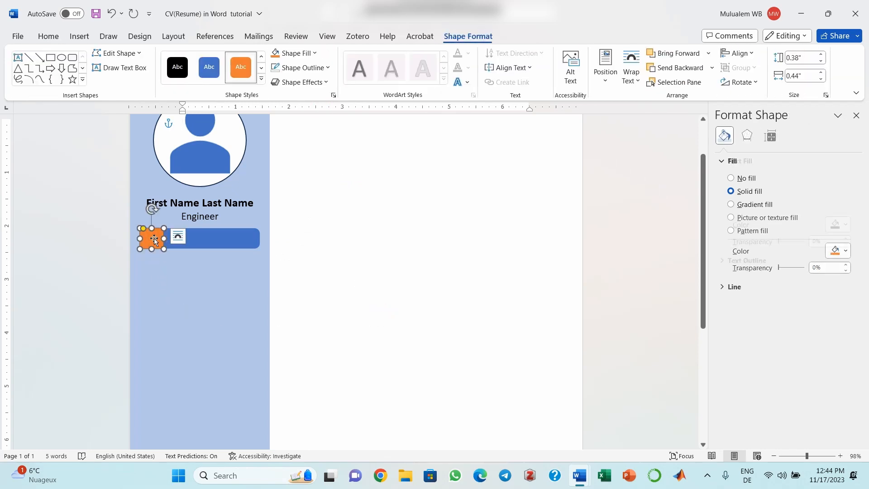
shift+click(205, 244)
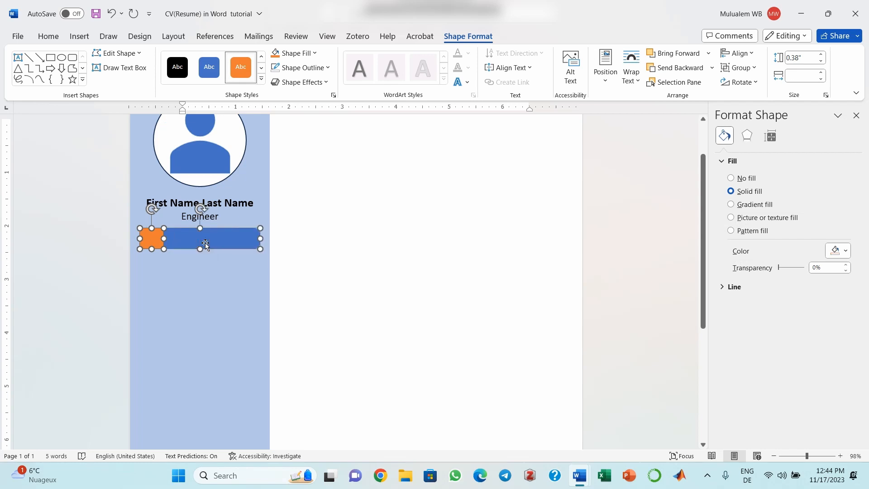
right_click(205, 244)
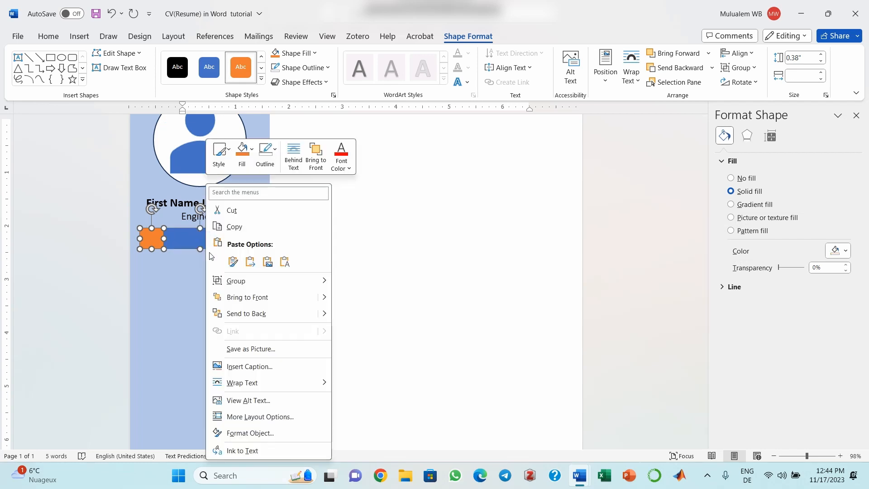
mouse_move(250, 286)
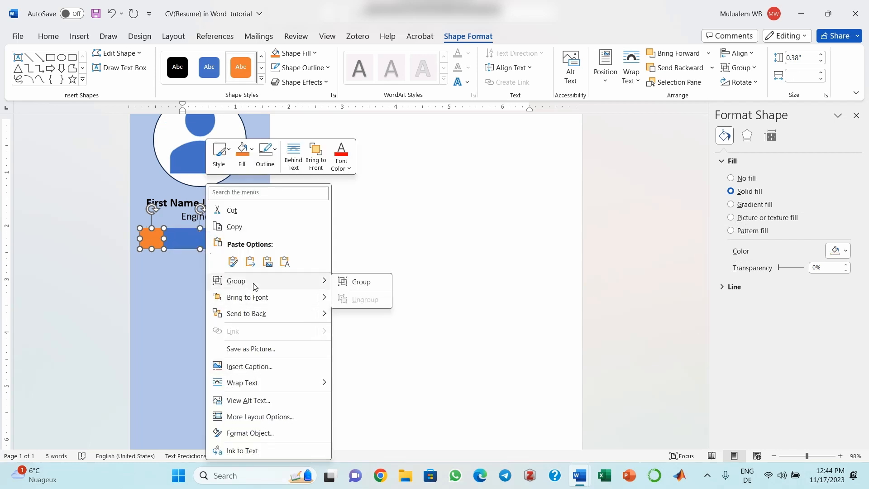
click(352, 282)
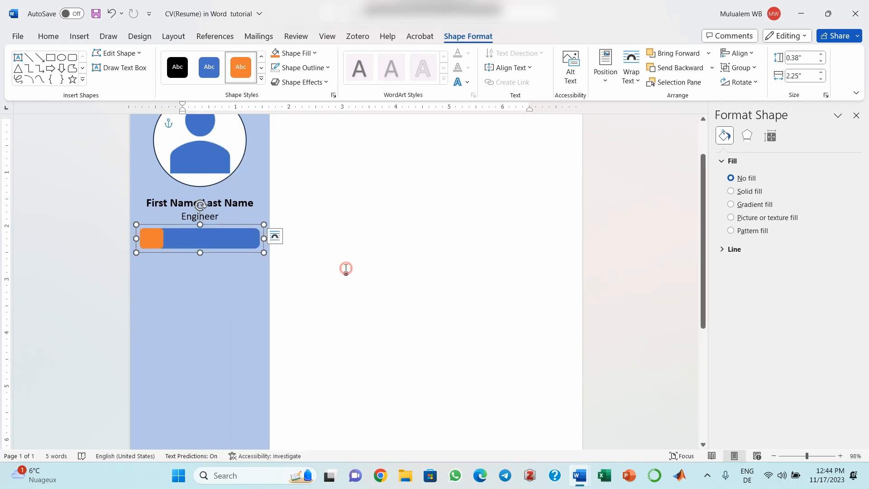
click(346, 269)
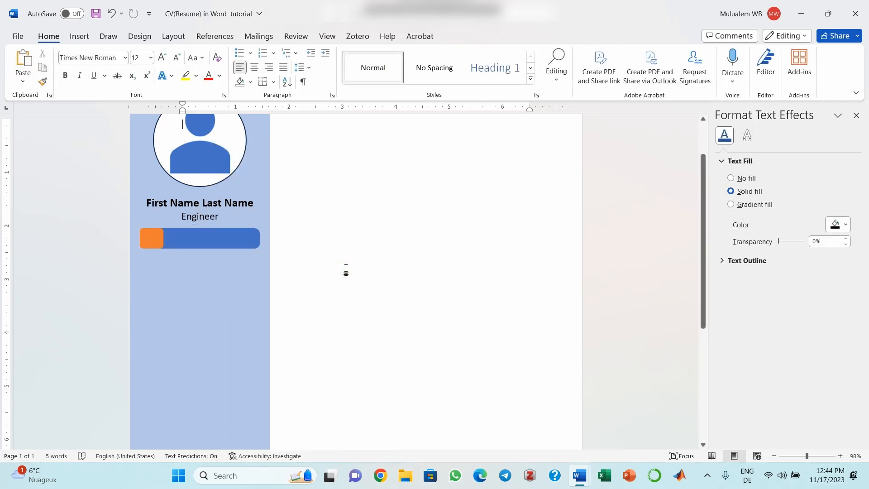
- Draw a text box about 1.76" wide and 0.53" high over the blue part of the heading bar and enter "Contact"
click(80, 37)
click(606, 67)
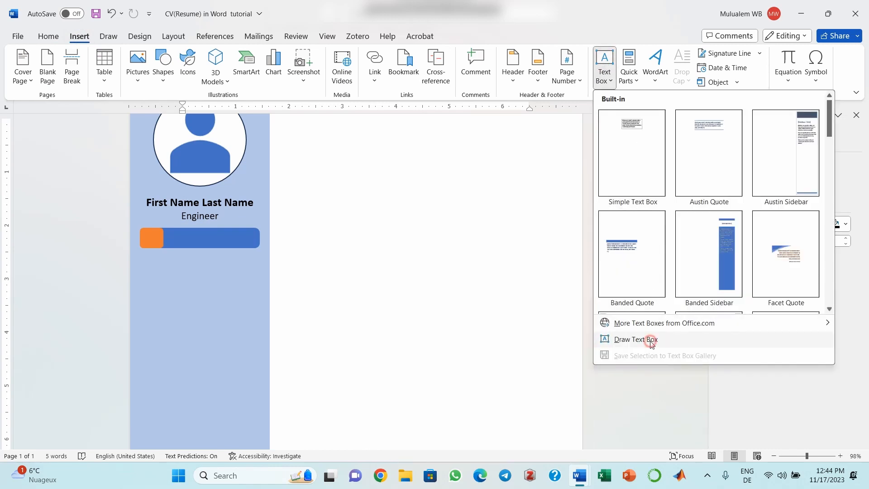
click(650, 339)
drag(175, 231, 258, 256)
click(213, 236)
click(213, 235)
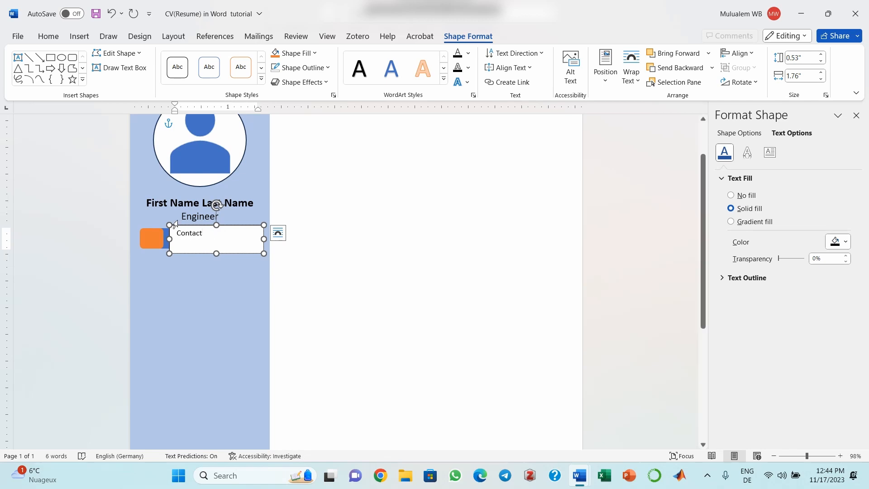
- Reduce the "Contact" text box height to about 0.47" and format its text as 16 pt Times New Roman
drag(216, 223, 175, 237)
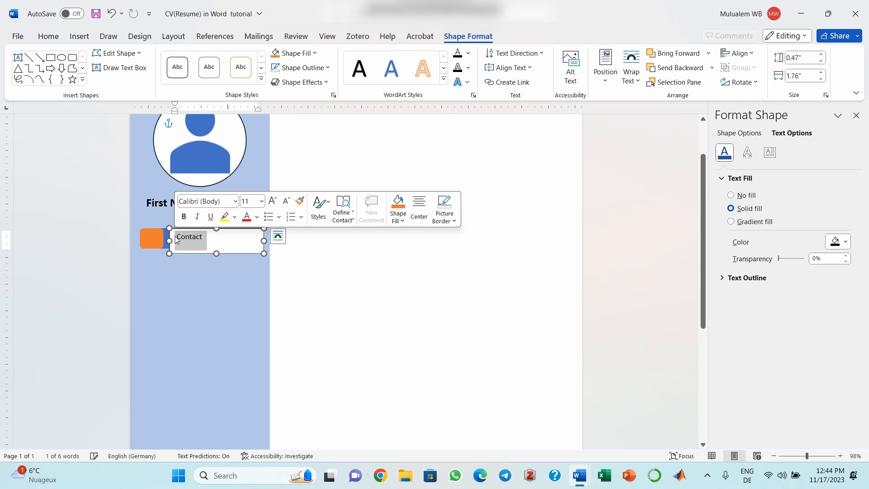
click(52, 38)
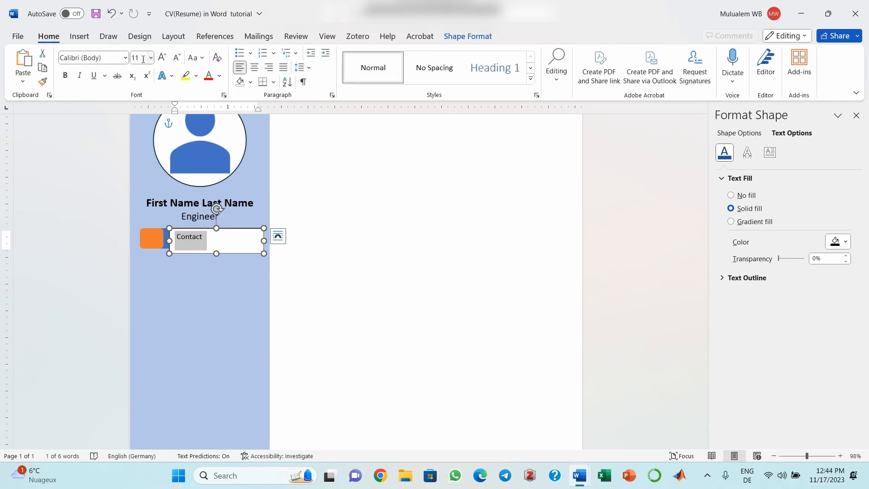
click(160, 58)
click(161, 58)
click(161, 58)
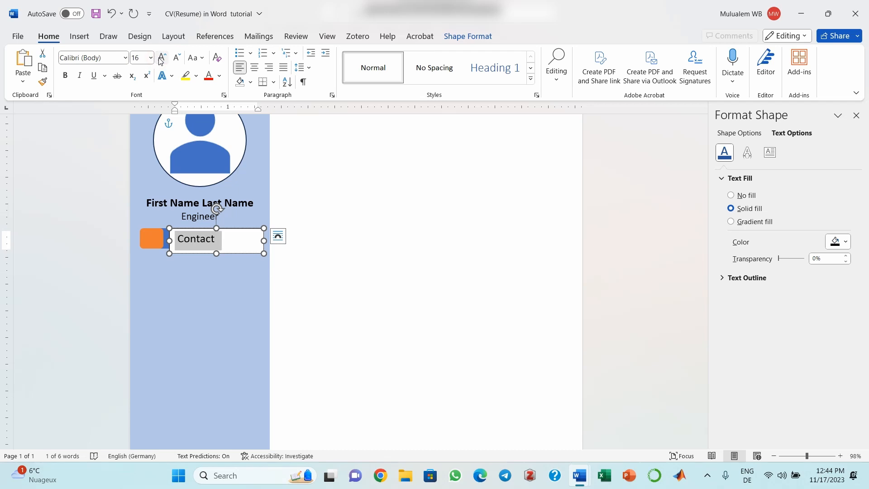
click(129, 57)
click(126, 58)
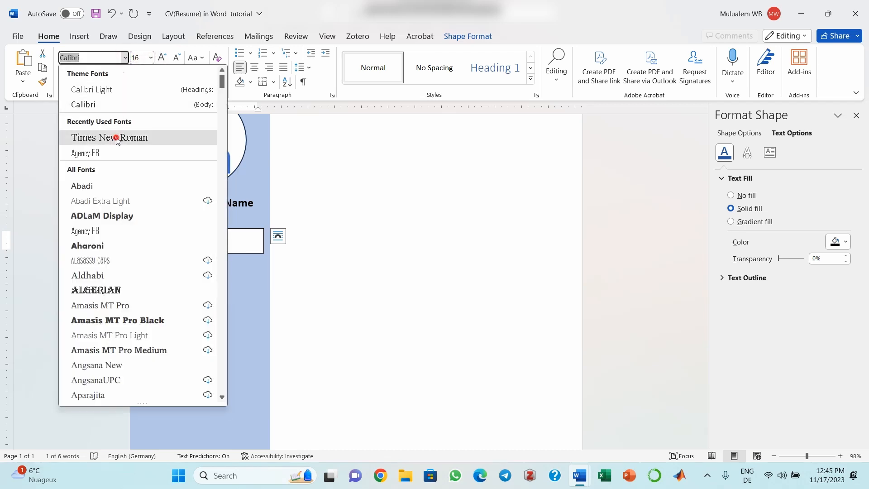
click(115, 140)
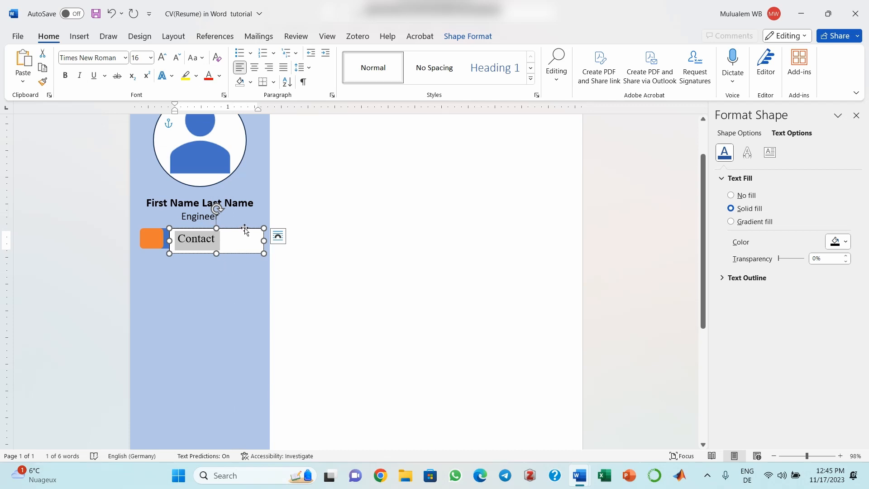
- Align the "Contact" text box over the blue part of the heading bar and remove its fill and outline
drag(245, 230, 252, 228)
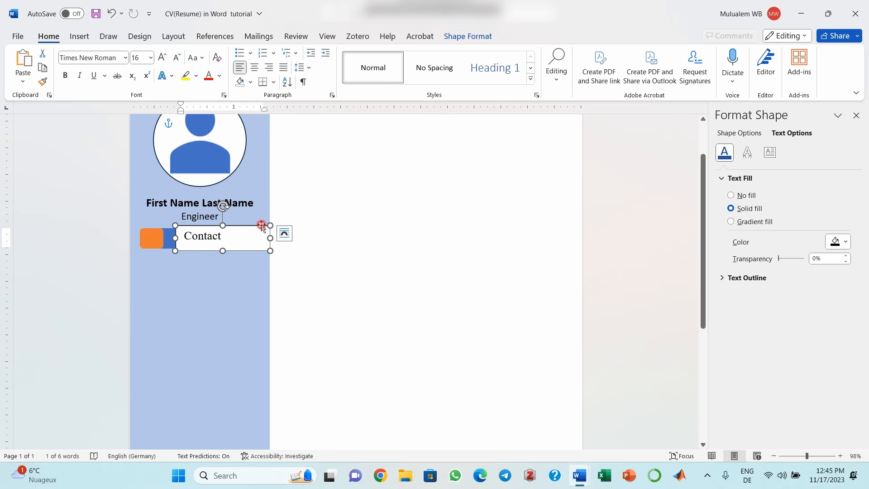
click(467, 36)
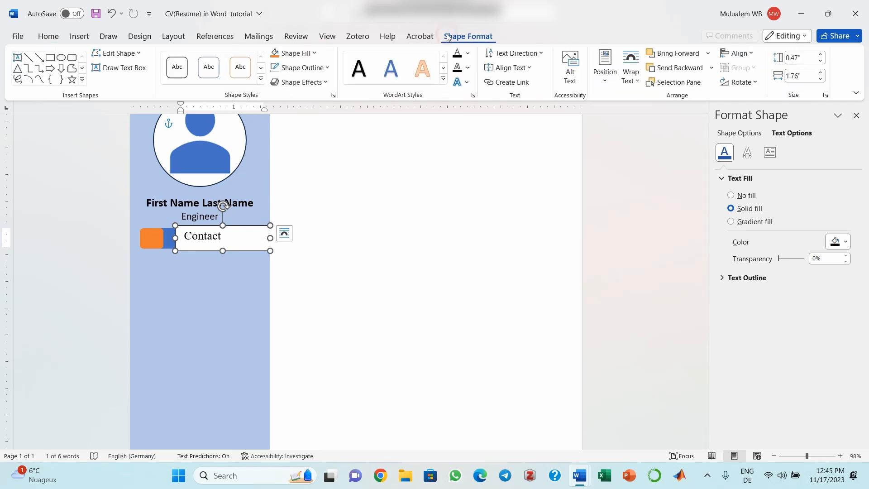
click(317, 54)
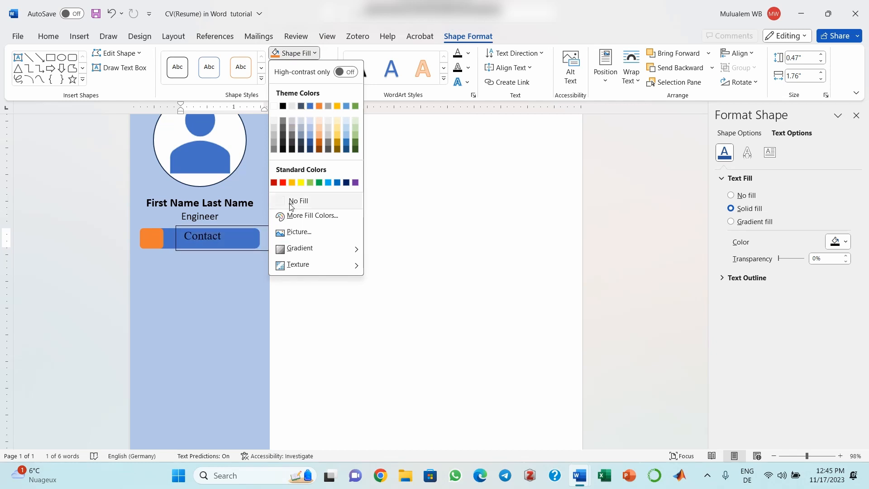
click(289, 203)
click(300, 68)
click(279, 216)
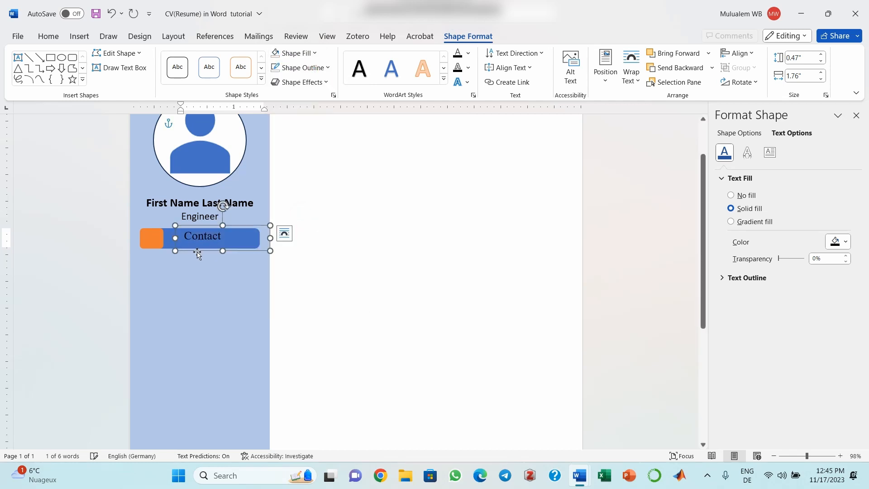
drag(208, 227, 209, 229)
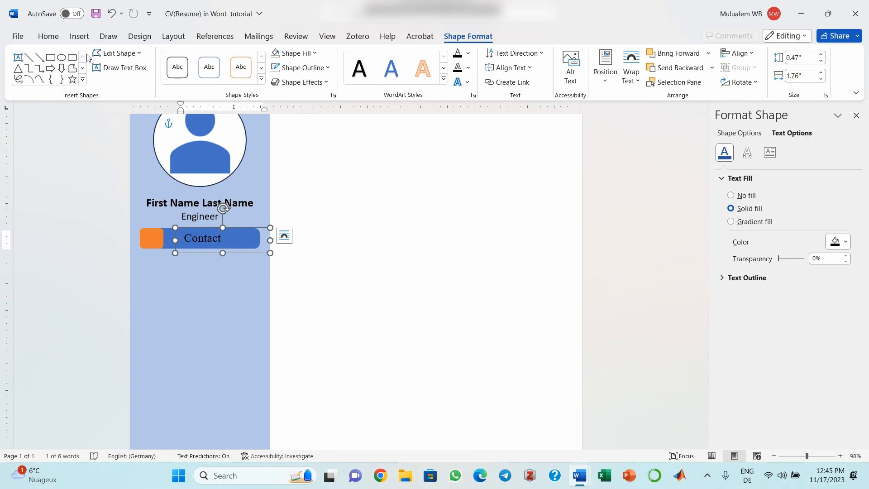
- Set the font color of the "Contact" heading text to white
click(43, 35)
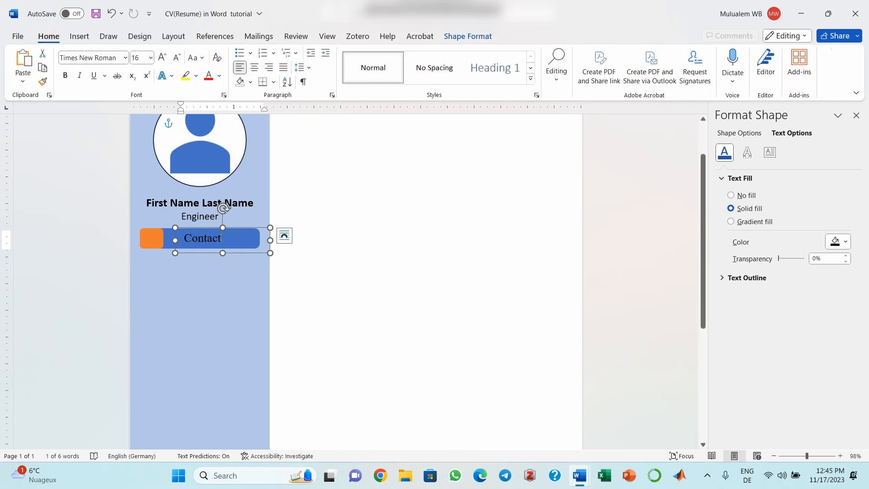
drag(222, 239, 181, 239)
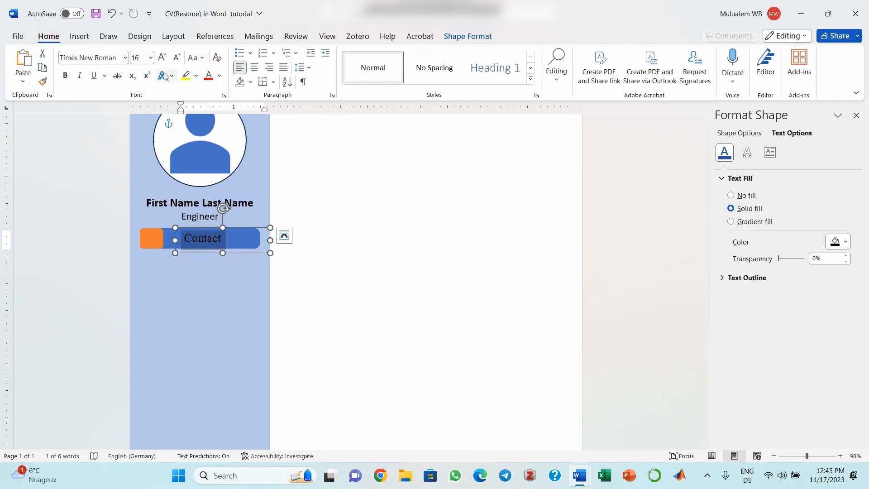
click(220, 76)
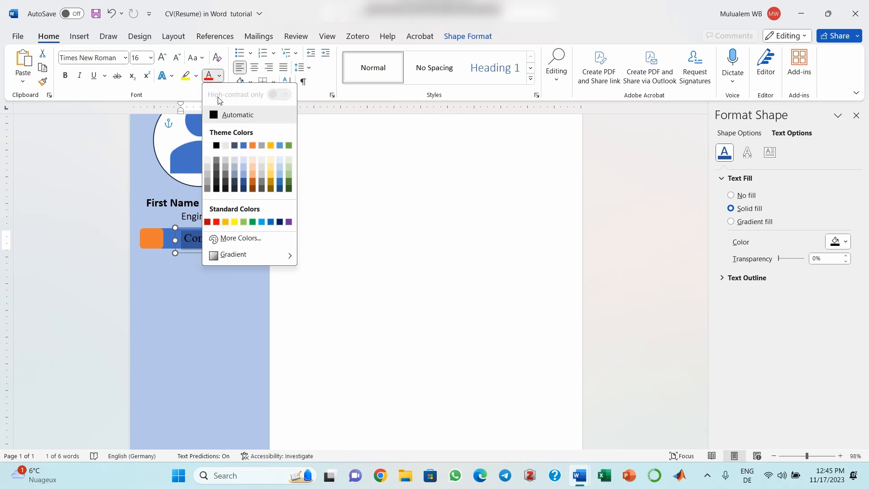
click(210, 145)
click(372, 298)
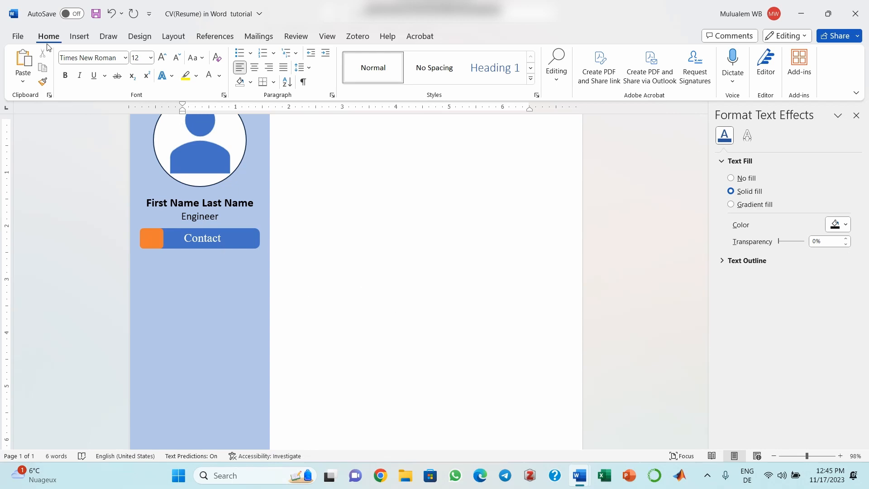
- Draw a text box about 2.15" wide and 1.74" high in the sidebar beneath the "Contact" heading
click(78, 36)
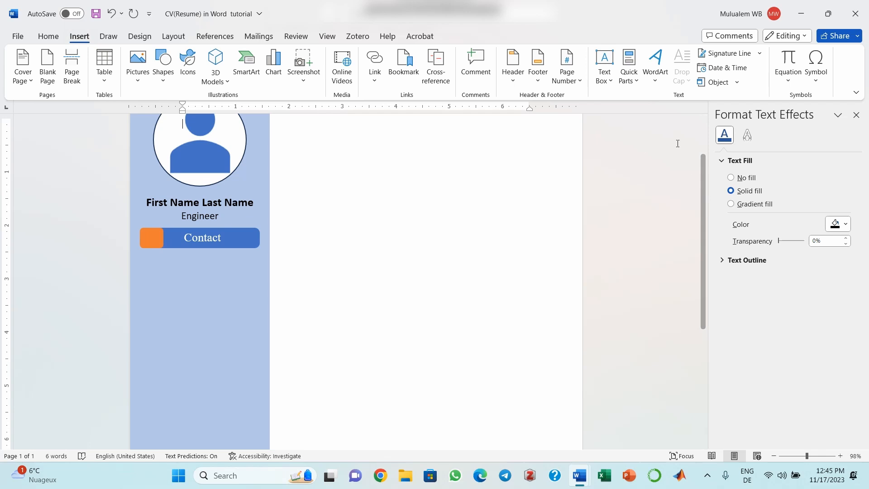
click(604, 74)
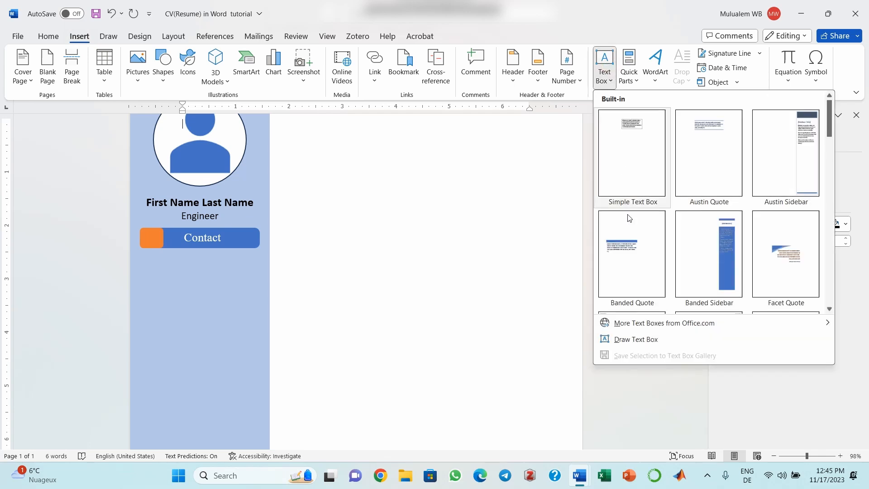
click(642, 339)
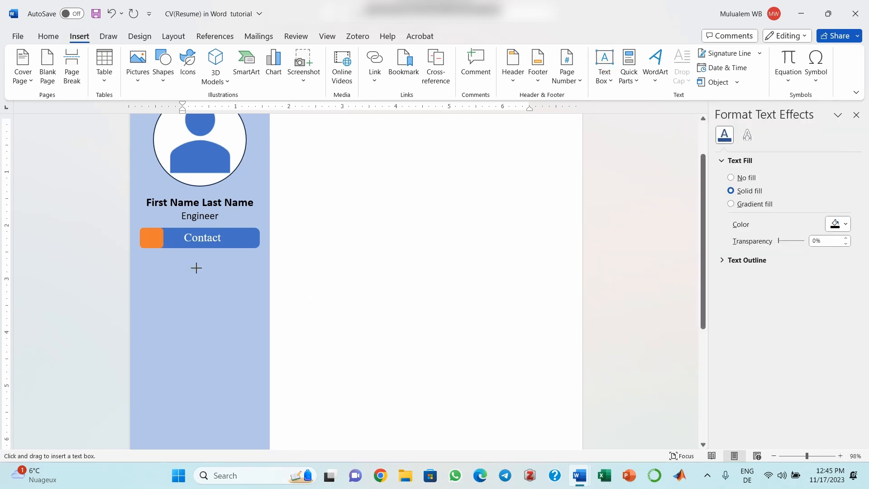
drag(145, 252, 260, 346)
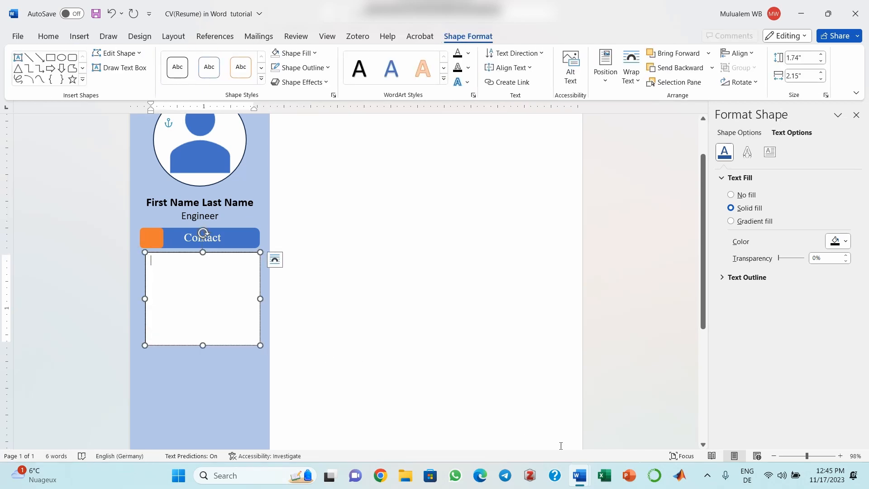
- Copy the phone, e-mail and address lines with their icons from the sample CV into the new text box
mouse_move(589, 484)
click(633, 441)
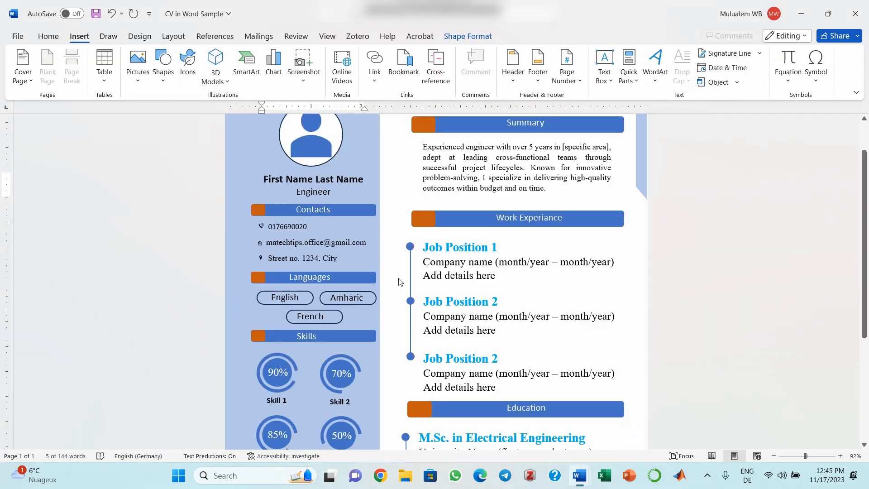
click(260, 223)
drag(260, 224, 339, 259)
key(ctrl+c)
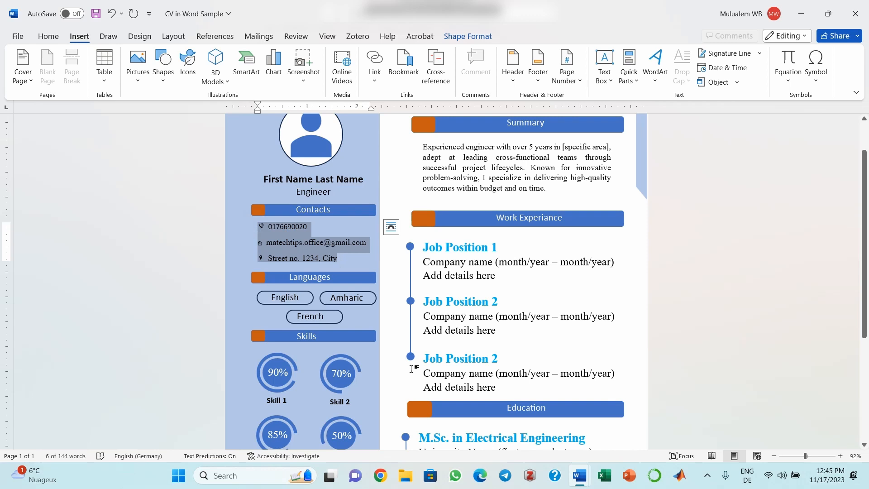
mouse_move(579, 476)
click(525, 423)
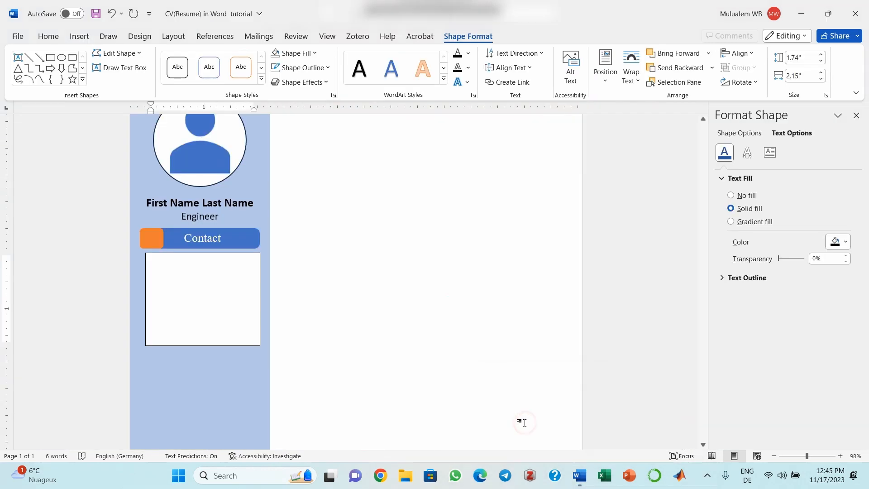
key(ctrl+v)
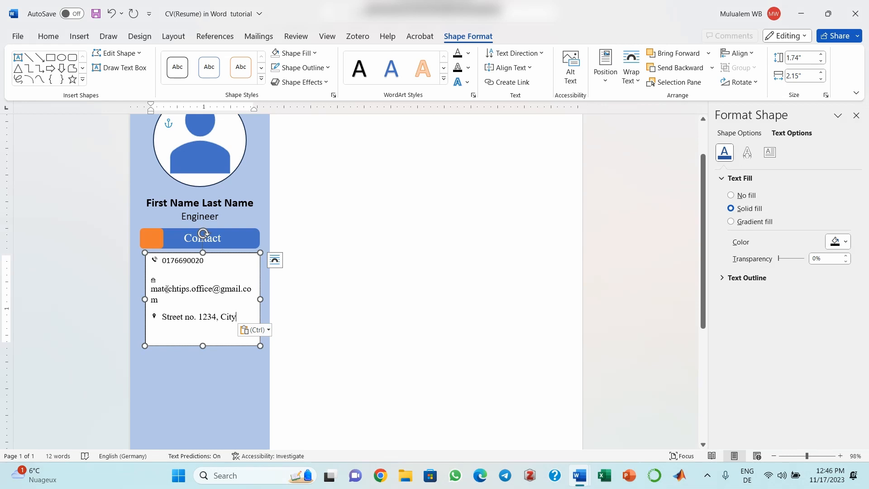
- Resize the contact details text box to about 2.47" wide and 1.02" high so each entry fits on one line
drag(261, 299, 273, 298)
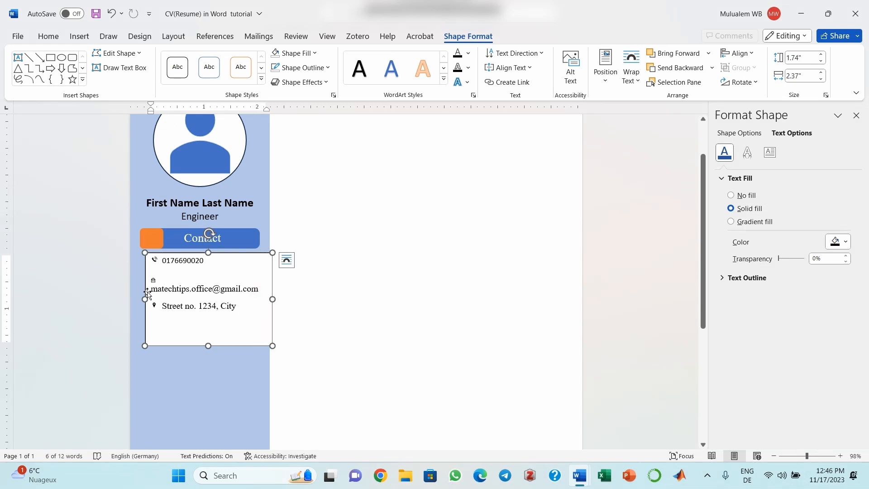
drag(145, 299, 138, 299)
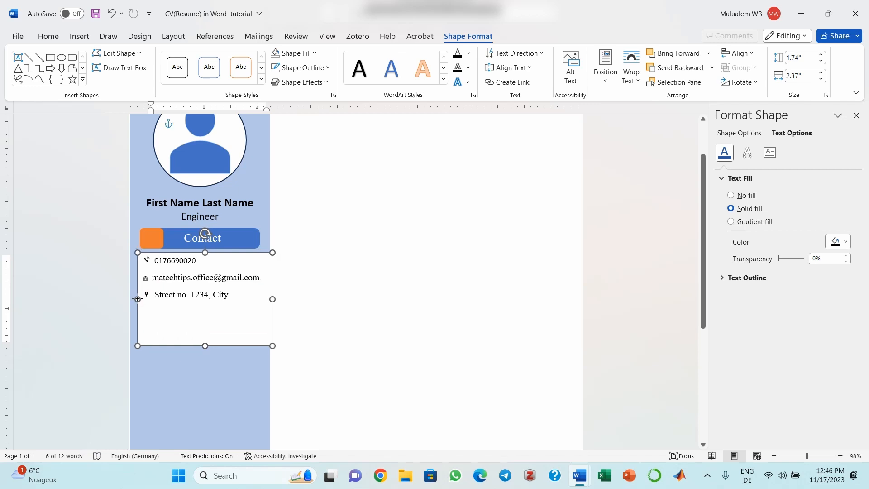
drag(203, 347, 205, 307)
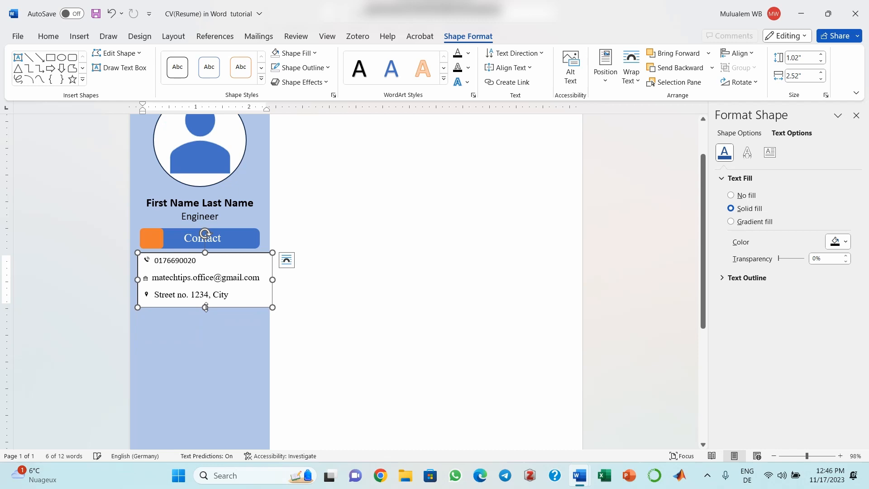
drag(272, 280, 268, 278)
drag(236, 252, 240, 255)
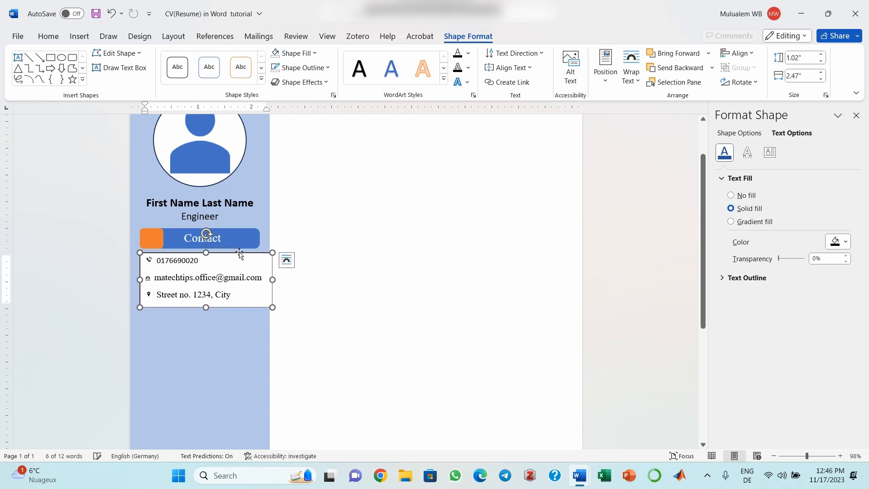
- Remove the fill of the contact details text box and set its outline color to white
click(293, 54)
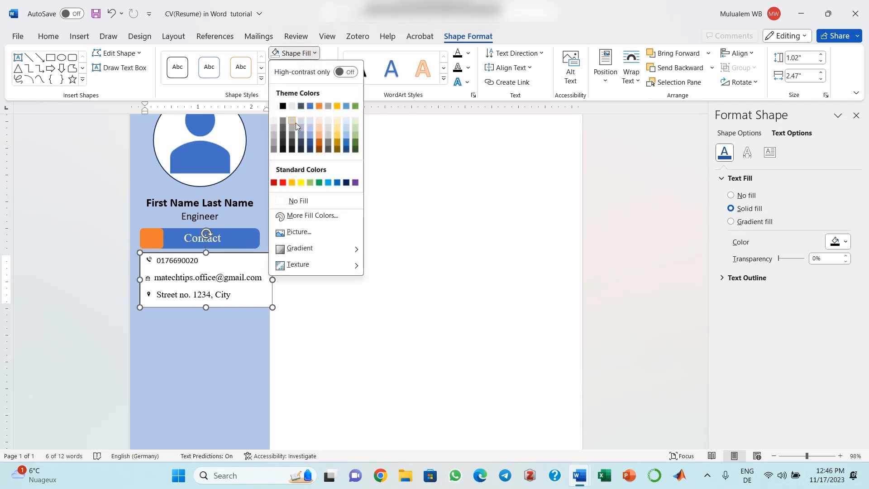
click(298, 200)
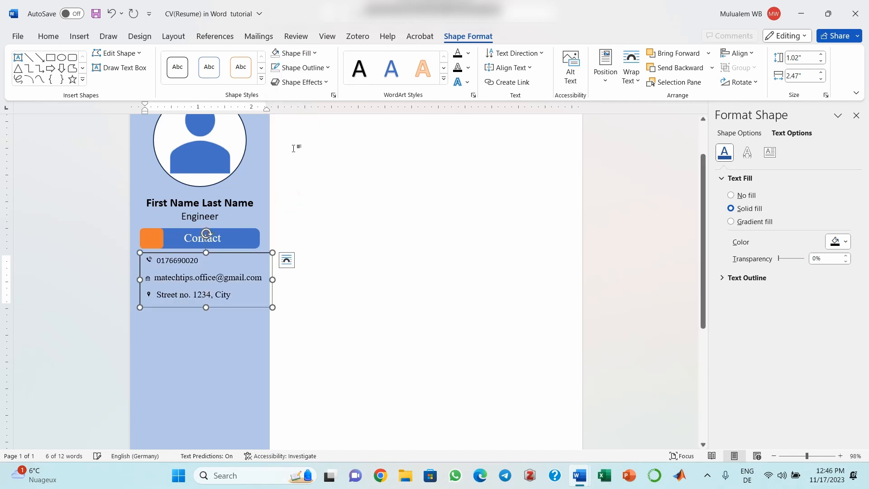
click(311, 68)
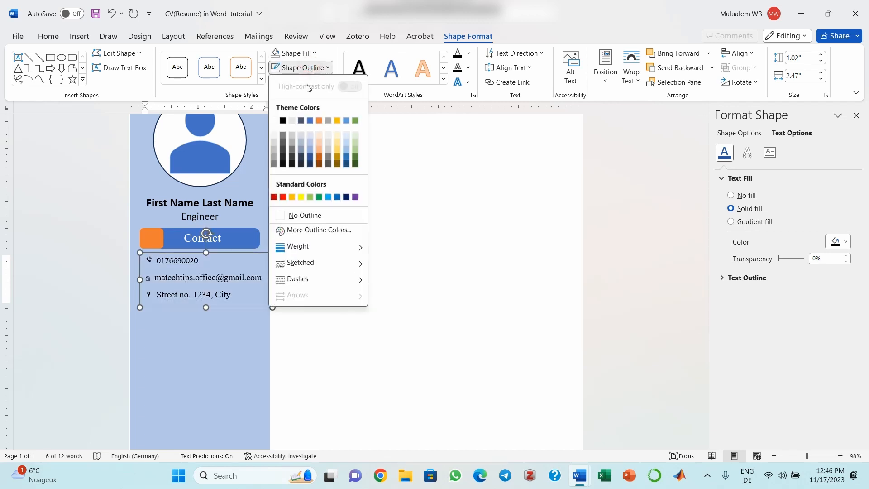
click(276, 121)
click(319, 336)
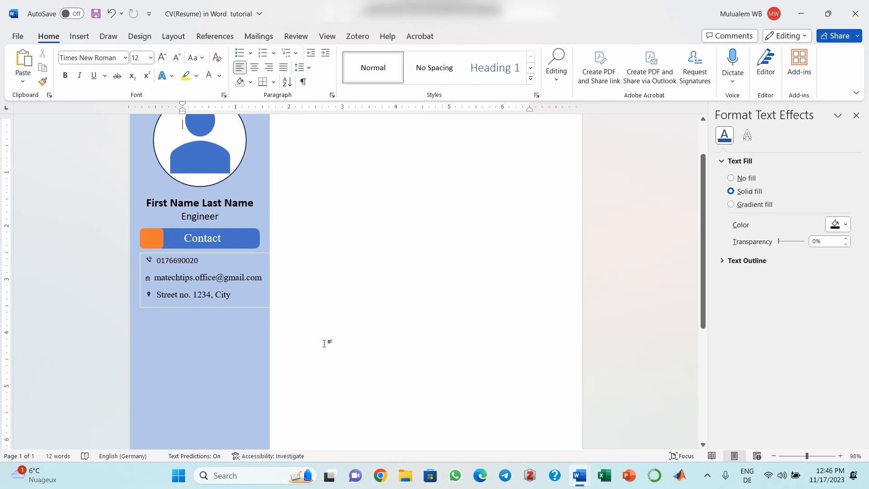
- Remove the outlines of the "Contact" heading's text box and the contact details text box beneath it
click(261, 253)
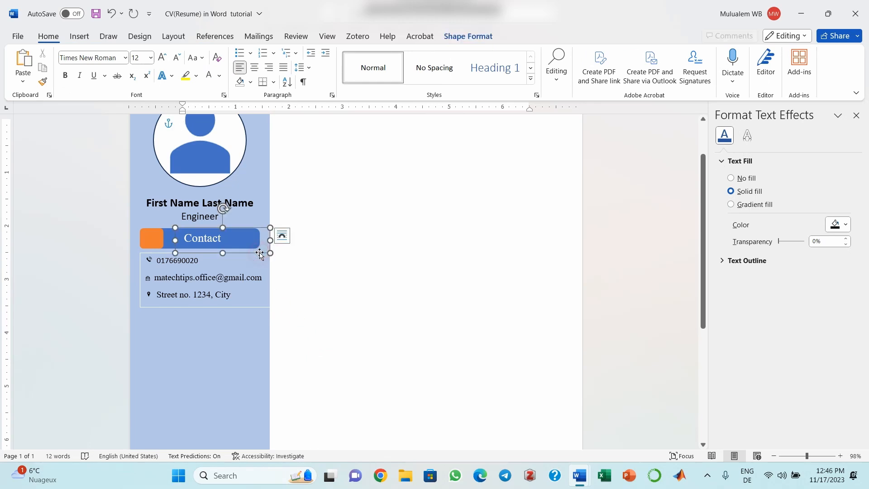
click(287, 69)
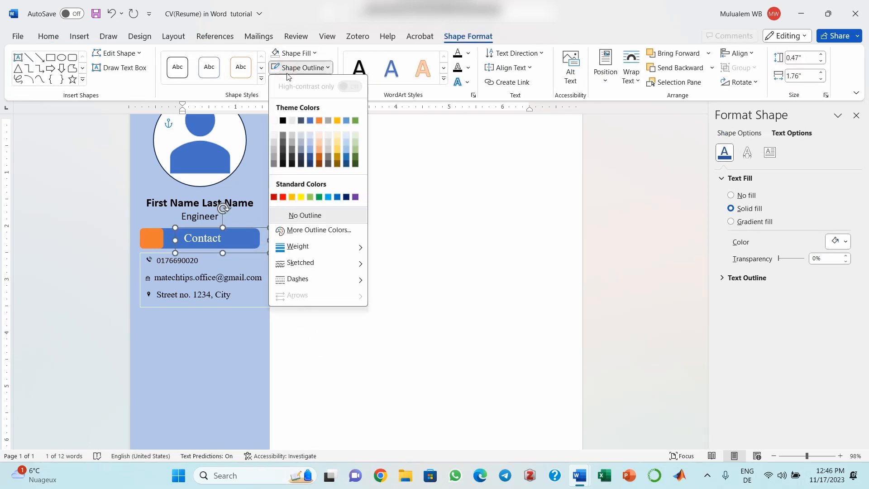
click(295, 212)
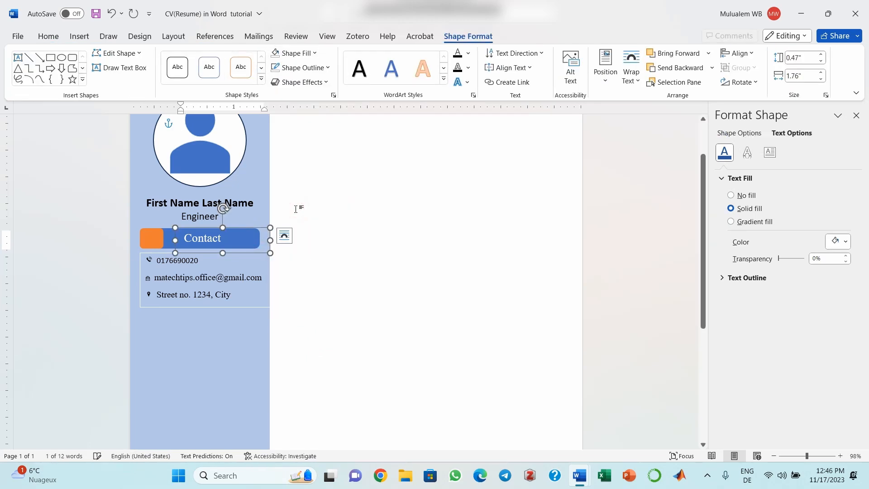
click(254, 300)
click(255, 310)
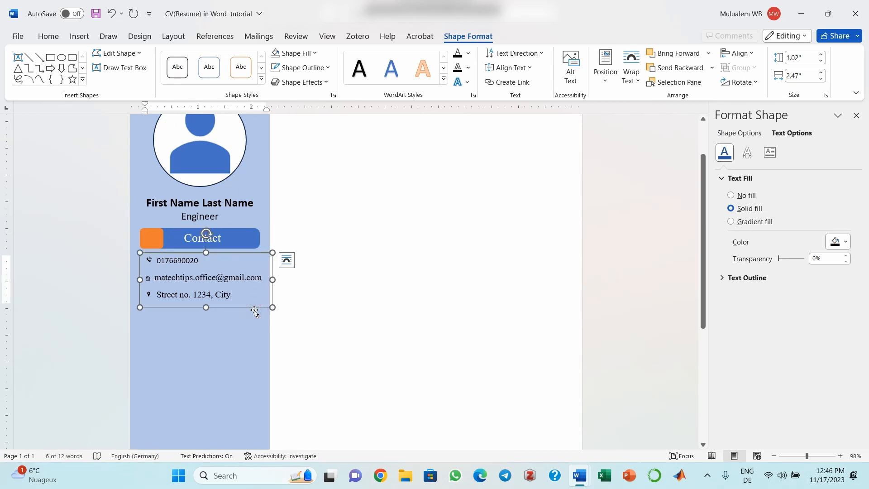
click(298, 69)
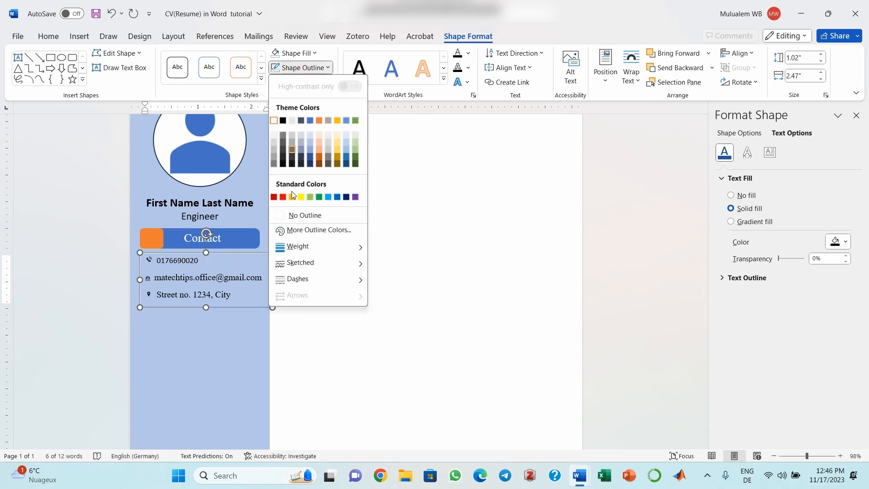
click(293, 215)
click(345, 339)
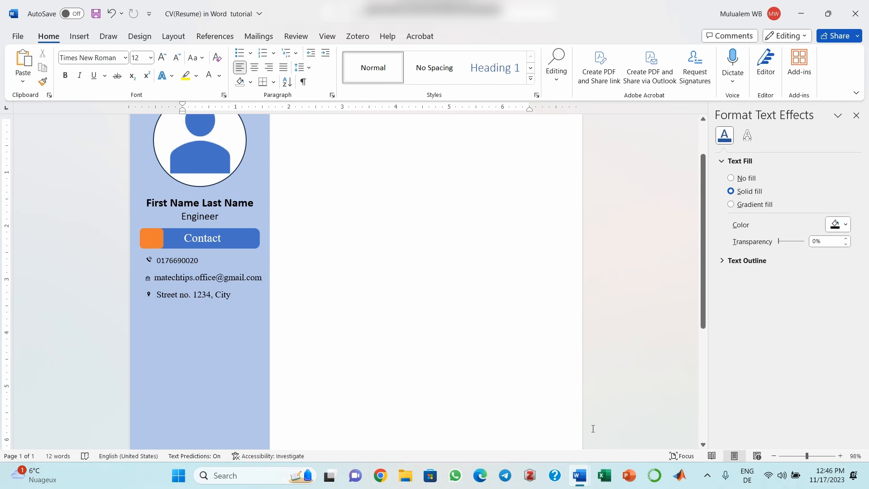
- Search the stock icon library for "call", "email" and "location" icons without inserting any
scroll(554, 432, up, 11)
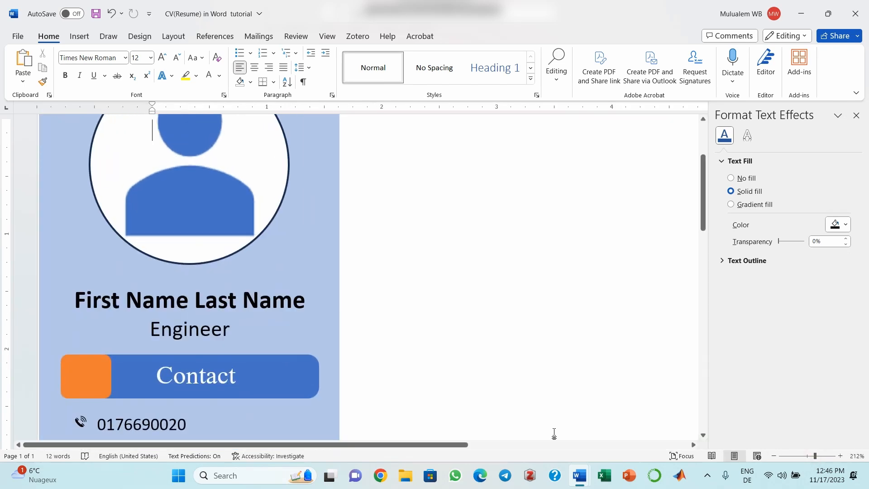
drag(704, 200, 697, 235)
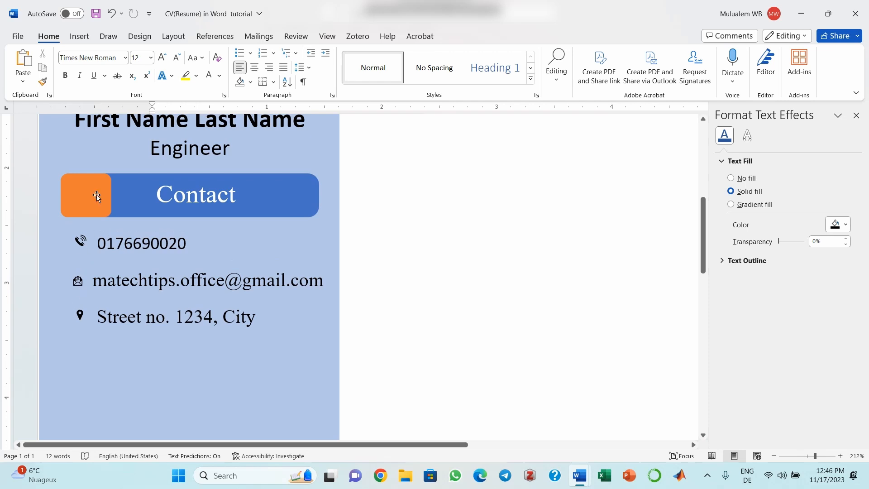
click(79, 36)
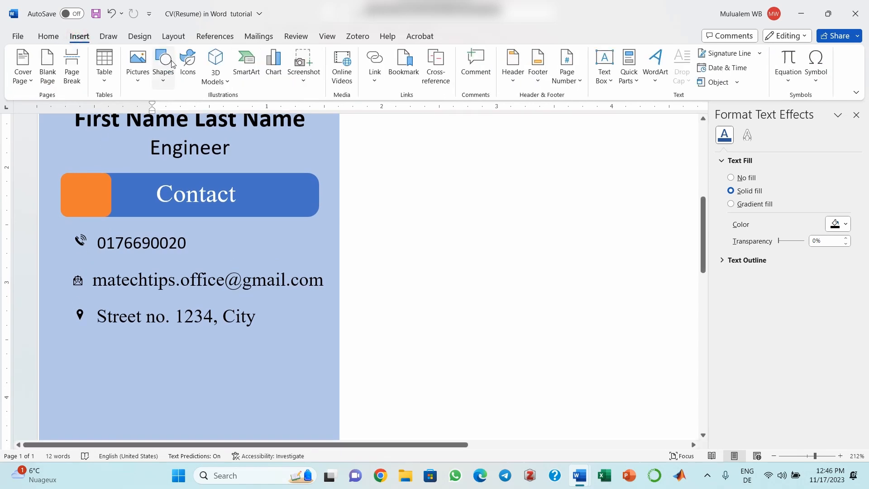
click(187, 71)
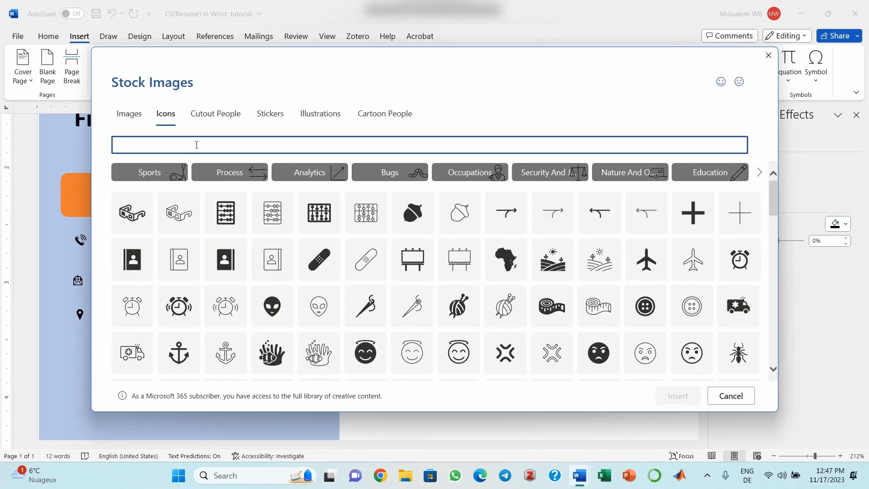
text(call)
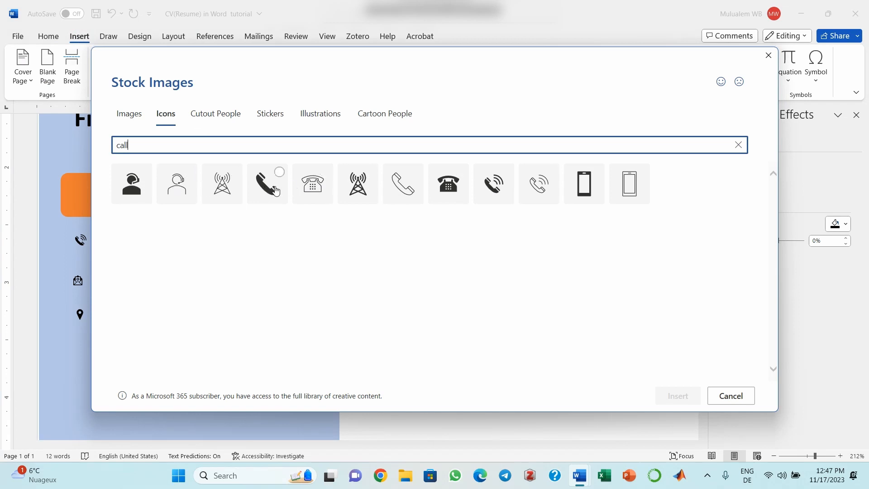
drag(149, 150, 118, 145)
text(c)
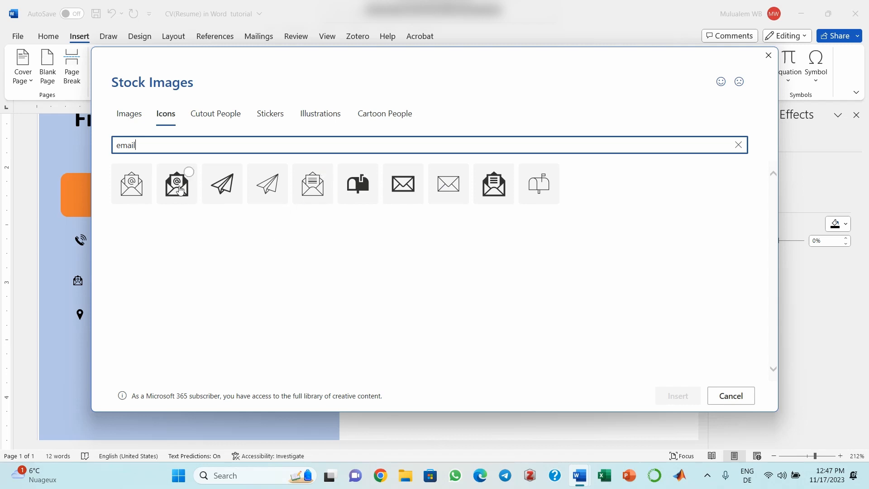
drag(176, 144, 111, 148)
text(location)
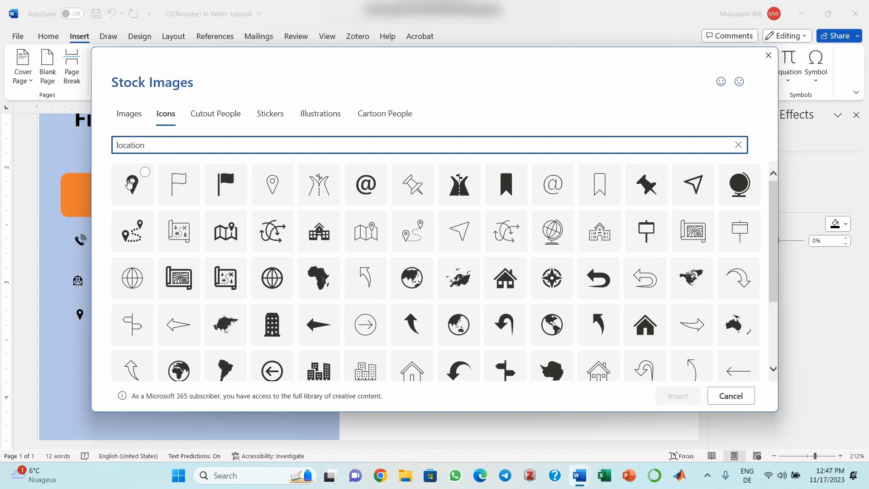
click(768, 55)
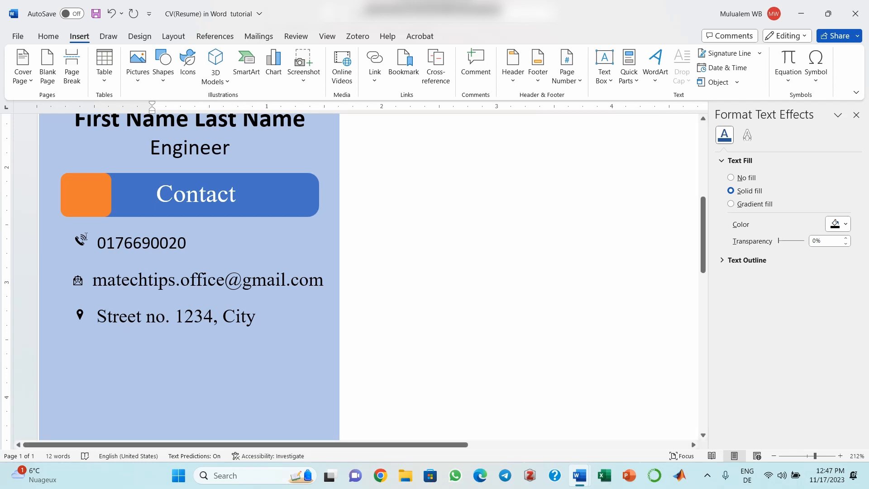
- Duplicate the "Contact" heading bar with its text box and place the copy beneath the address line in the sidebar
click(180, 191)
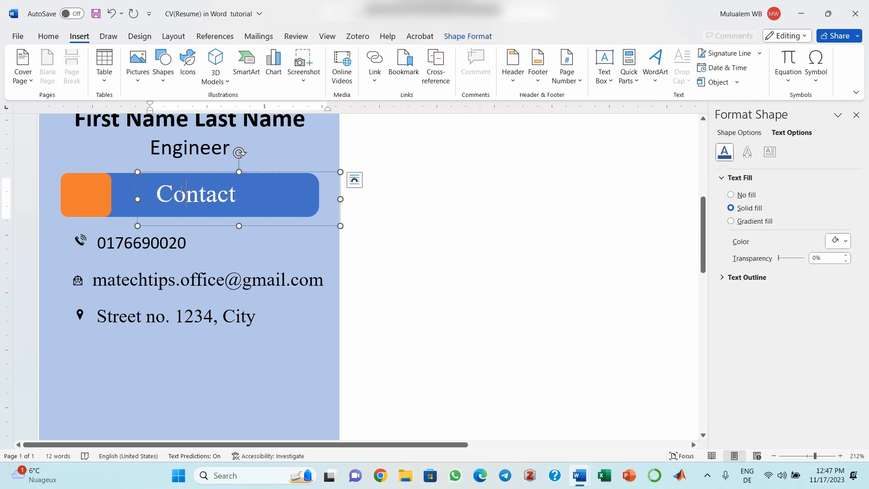
click(166, 174)
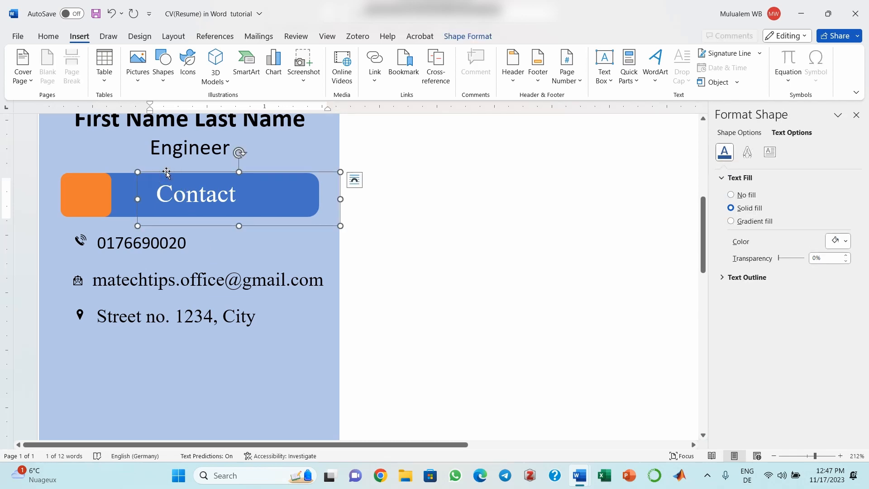
shift+click(115, 183)
key(ctrl+c)
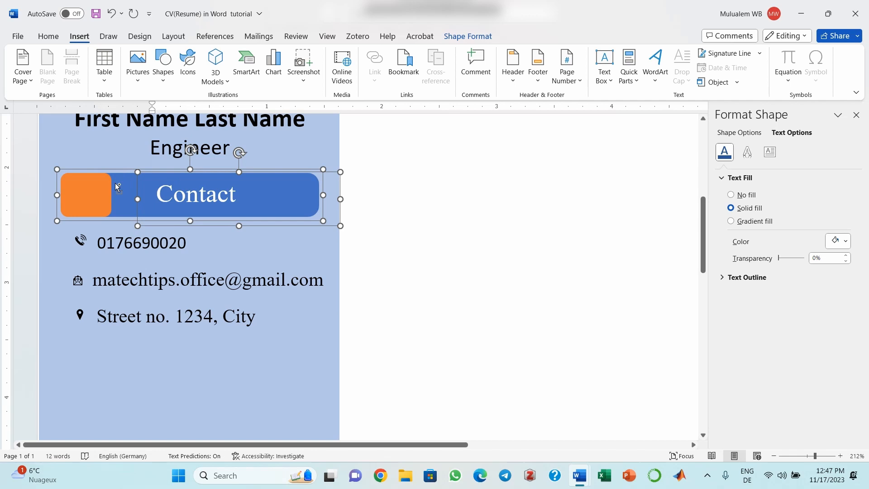
key(ctrl+v)
drag(295, 194, 257, 397)
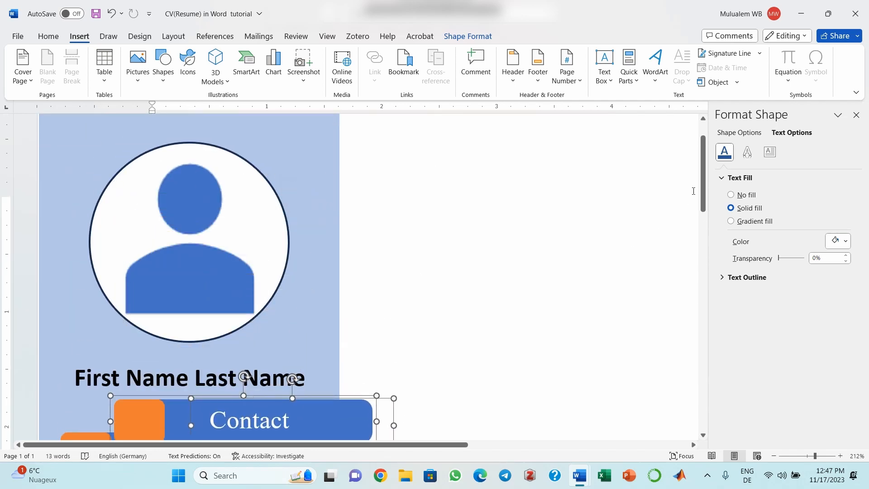
drag(703, 181, 703, 240)
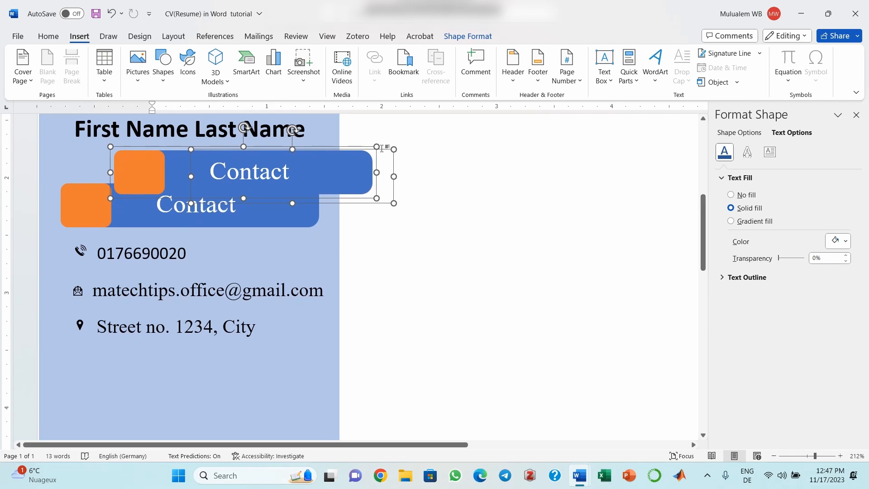
drag(348, 146, 296, 346)
click(462, 340)
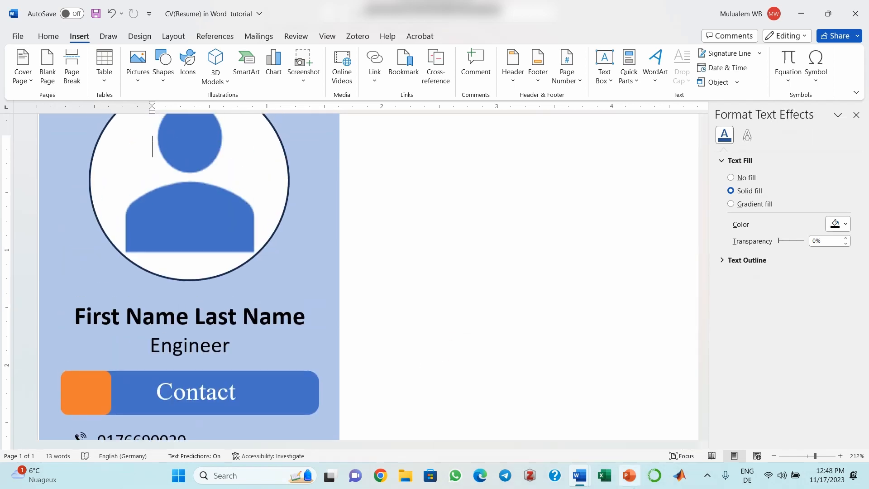
- Check the next sidebar section in the sample CV and retitle the copied heading beneath the address line as "Language"
mouse_move(577, 476)
click(625, 423)
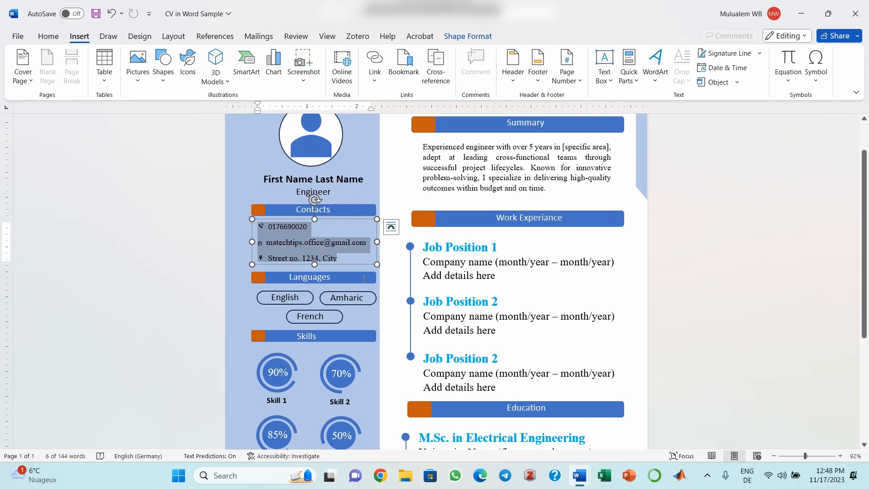
click(372, 333)
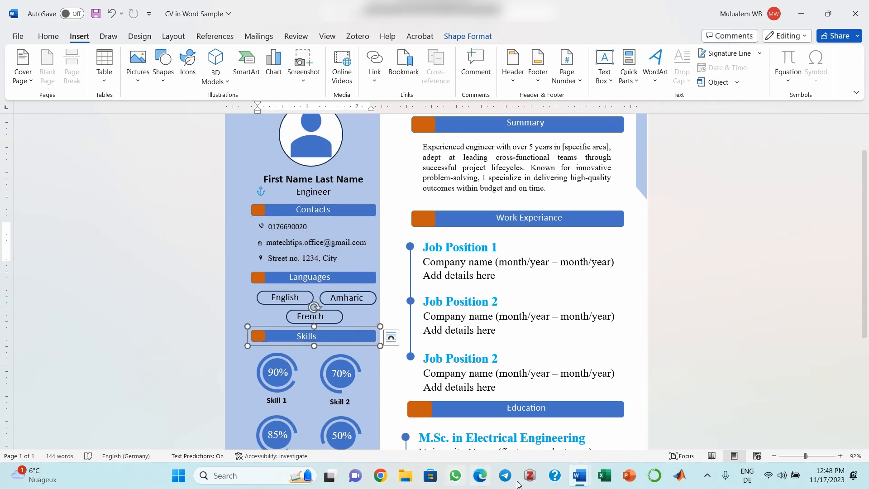
mouse_move(580, 473)
click(521, 430)
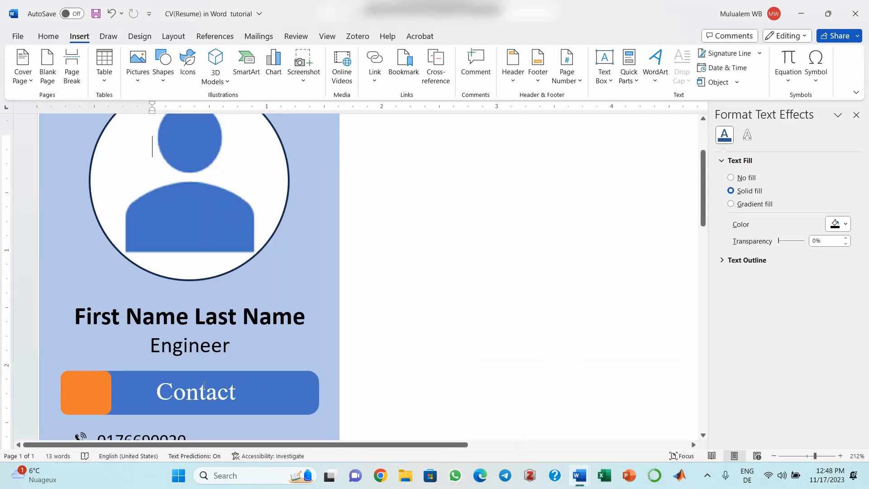
drag(704, 191, 703, 274)
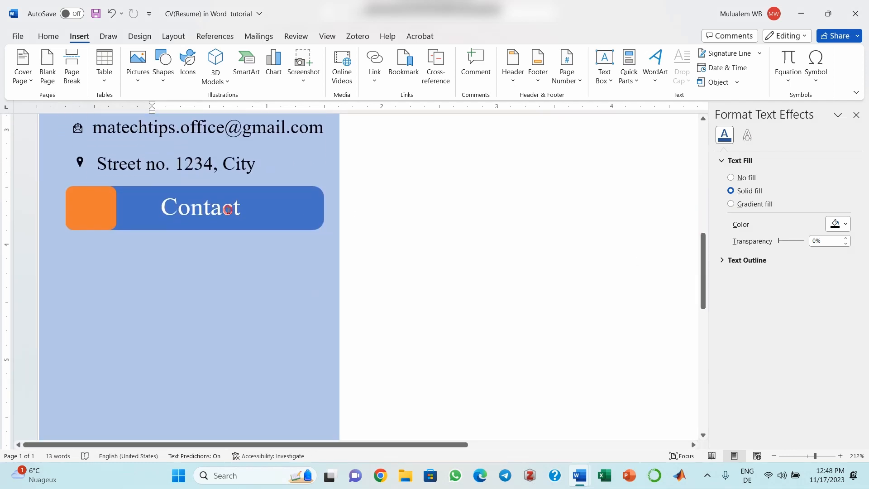
click(227, 209)
drag(239, 209, 167, 213)
text(L)
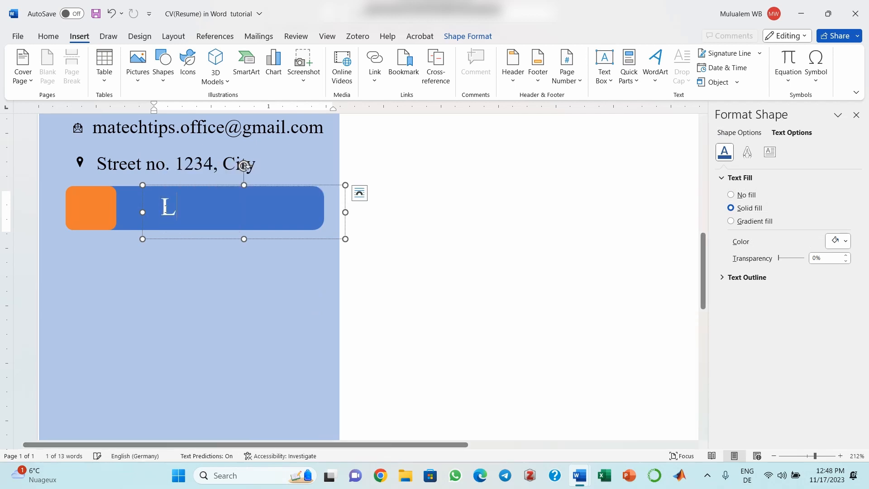
text(anguage)
- Draw a text box about 2.21" wide and 0.97" high in the sidebar beneath the "Language" heading
click(188, 281)
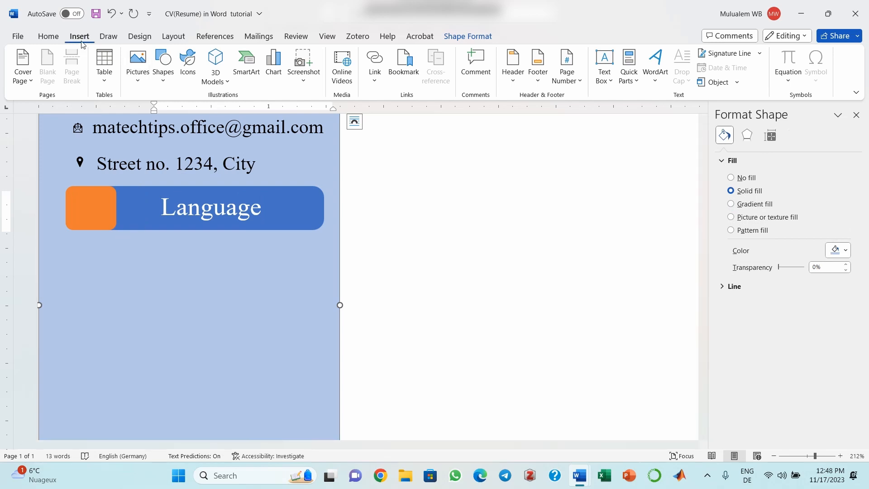
click(604, 63)
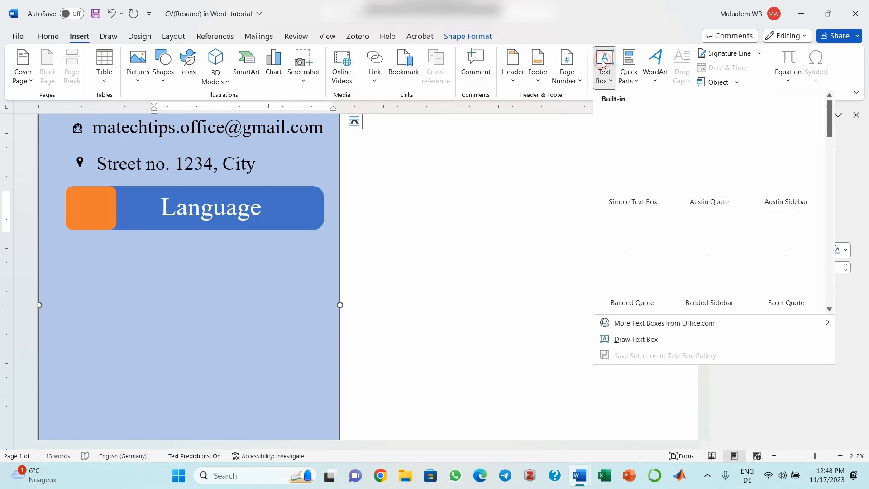
click(646, 335)
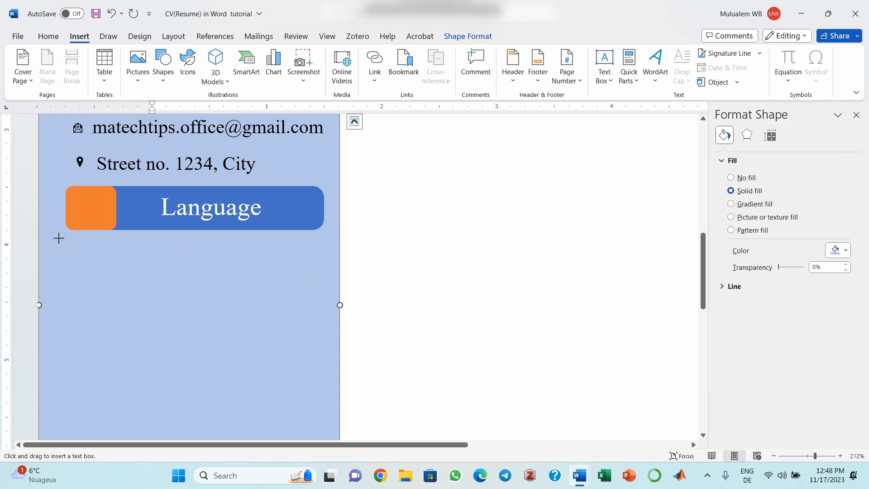
mouse_move(70, 239)
mouse_down()
mouse_move(136, 374)
mouse_move(324, 349)
mouse_up()
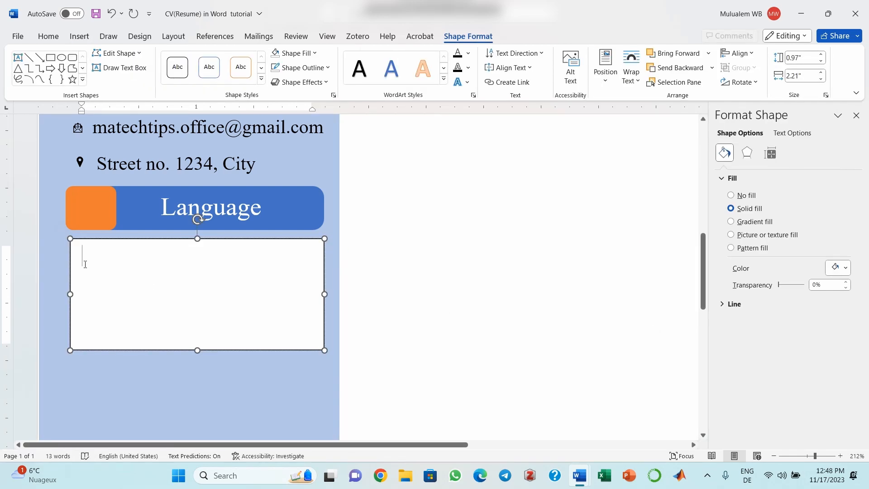
- Draw a rounded rectangle about 0.91" wide and 0.25" high in the upper-left corner of the text box beneath "Language"
click(78, 37)
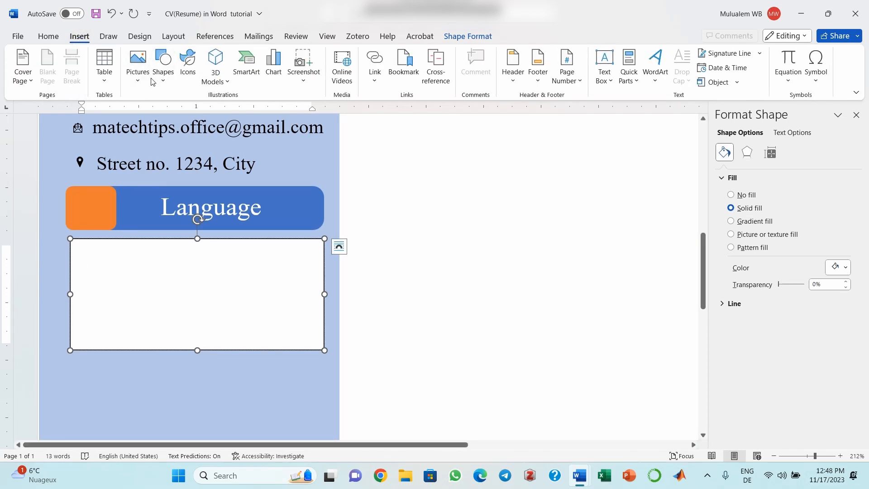
click(163, 78)
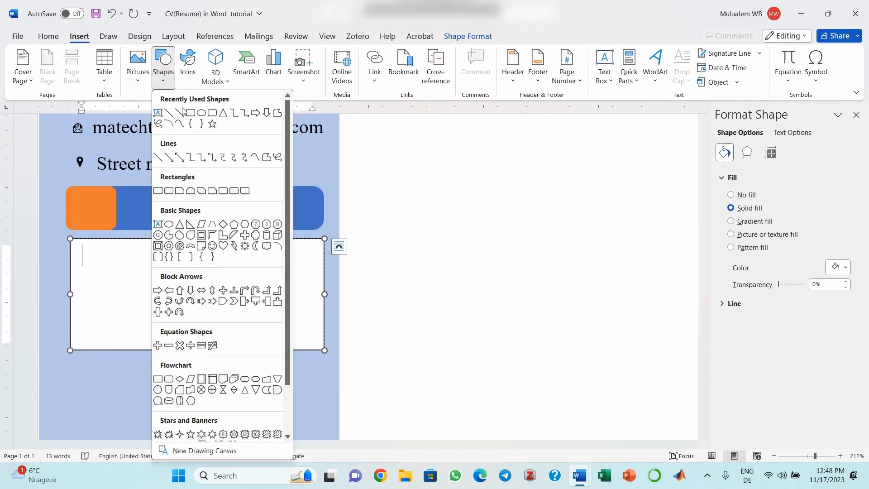
click(212, 113)
drag(79, 245, 185, 273)
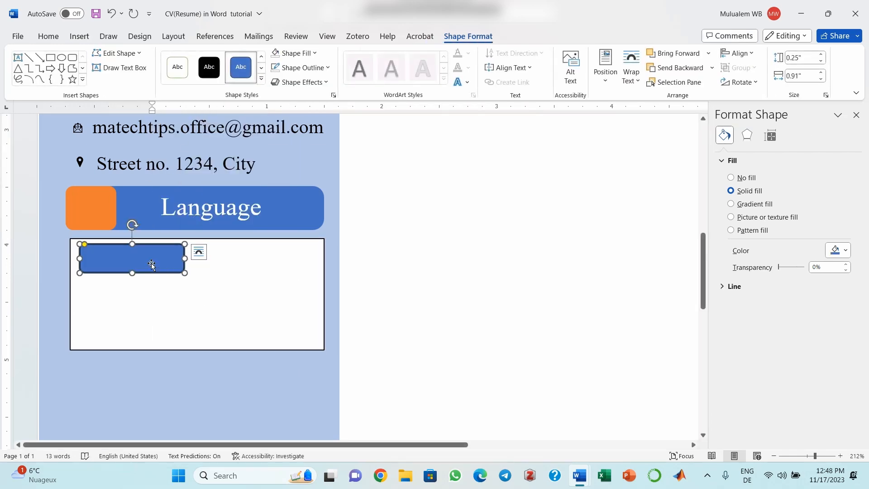
- Remove the fill of the text box beneath the "Language" heading
click(233, 239)
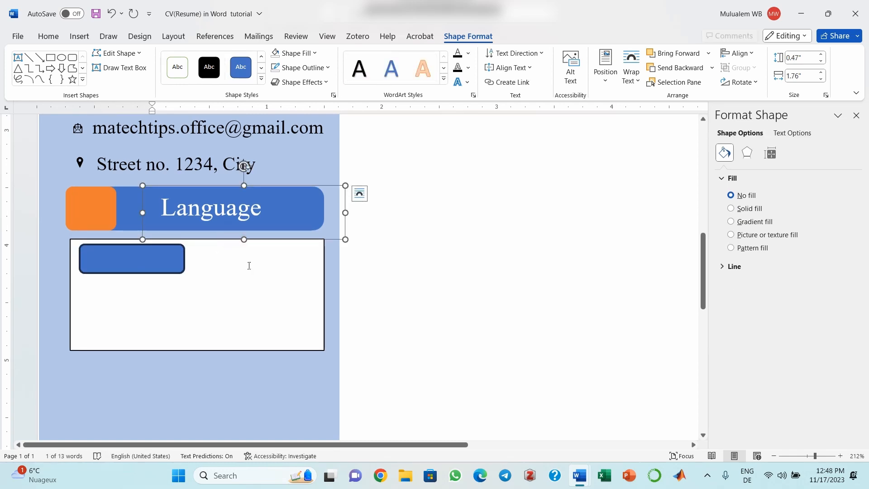
click(272, 350)
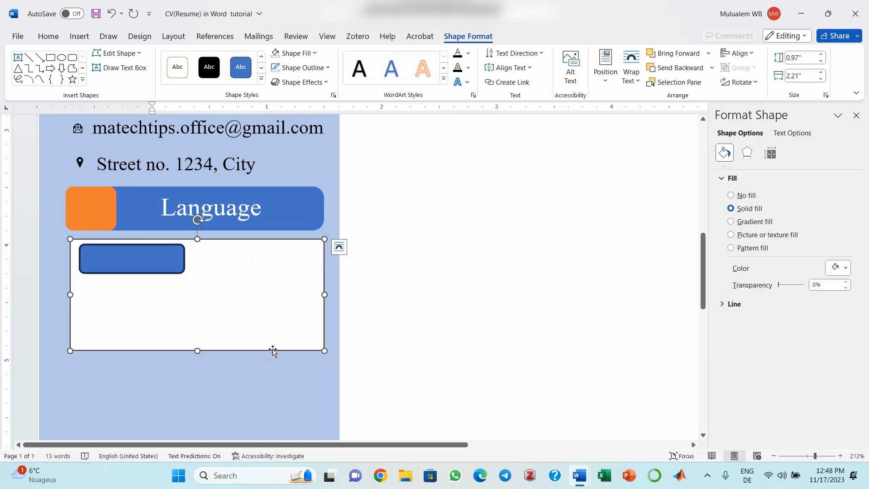
click(277, 54)
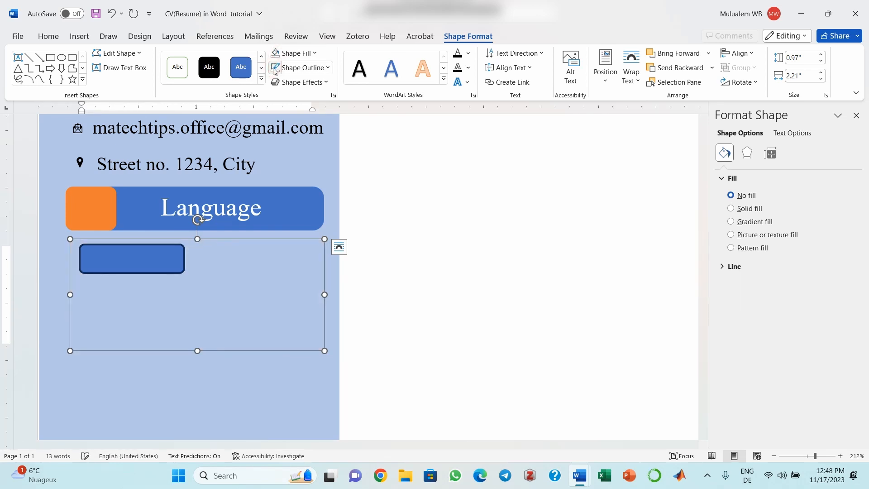
- Remove the fill of the small rounded rectangle beneath "Language" and reshape it into a fully rounded pill about 0.27" high
click(165, 253)
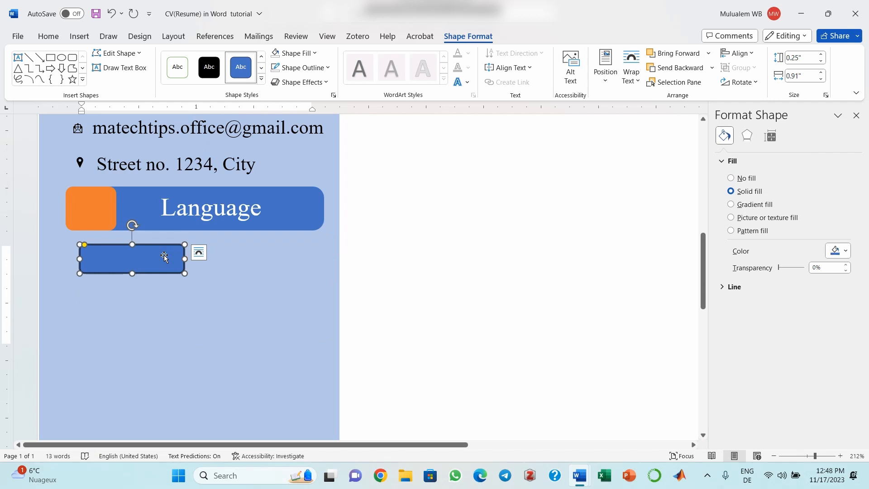
click(314, 53)
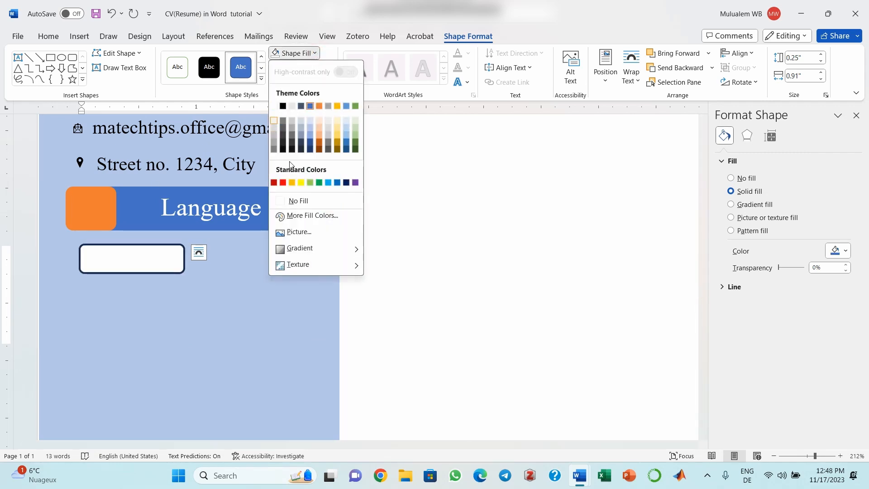
click(303, 202)
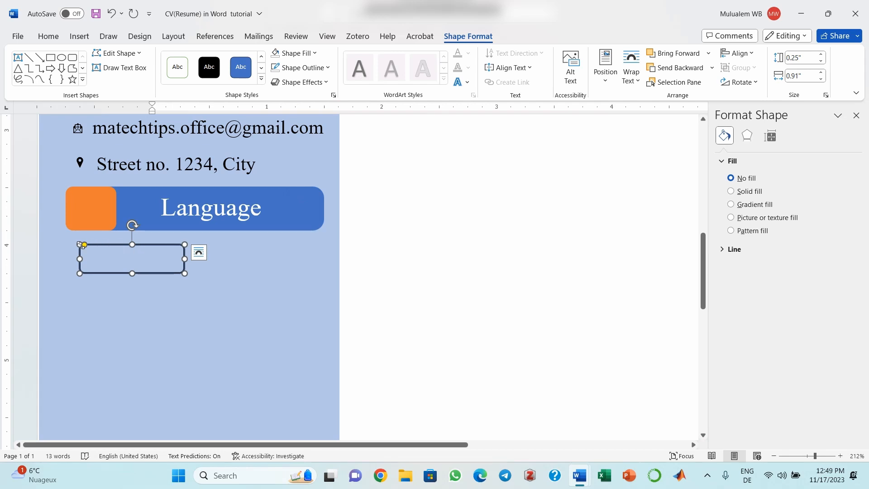
drag(85, 245, 103, 247)
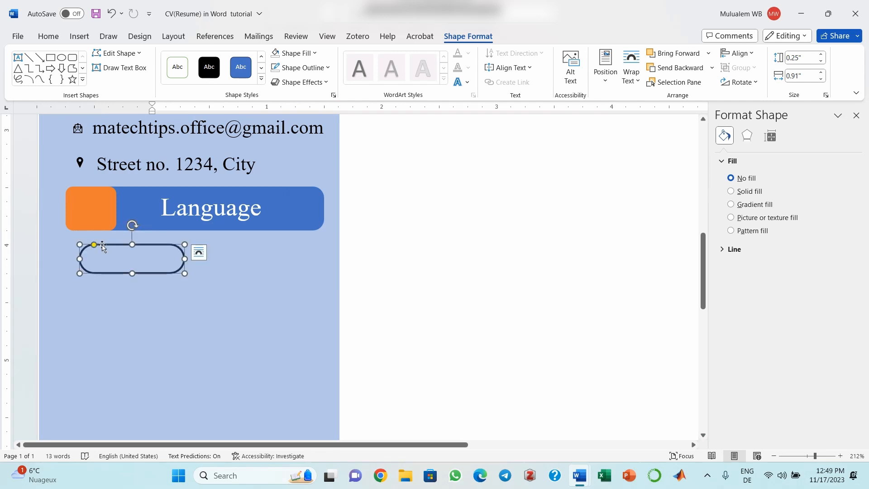
drag(133, 275, 132, 277)
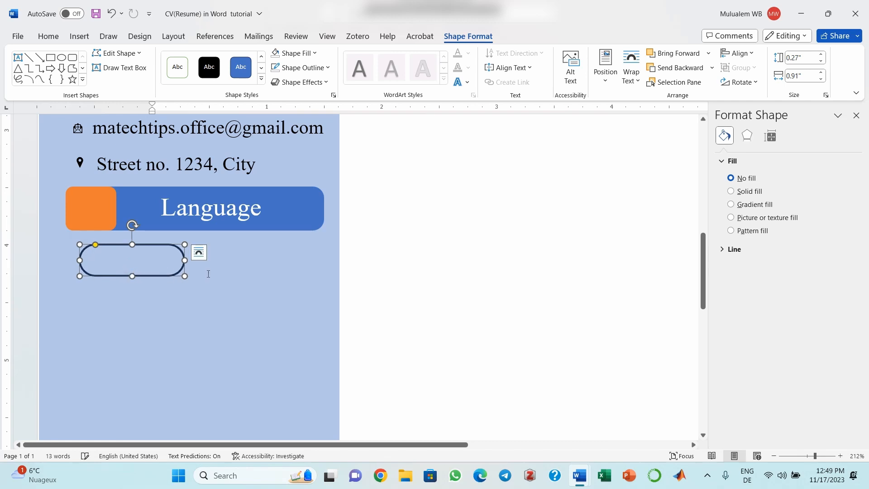
click(239, 274)
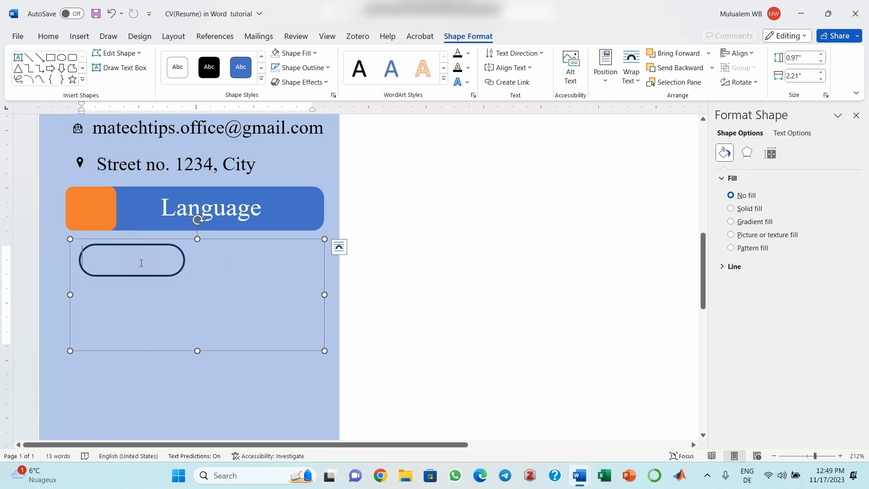
key(Escape)
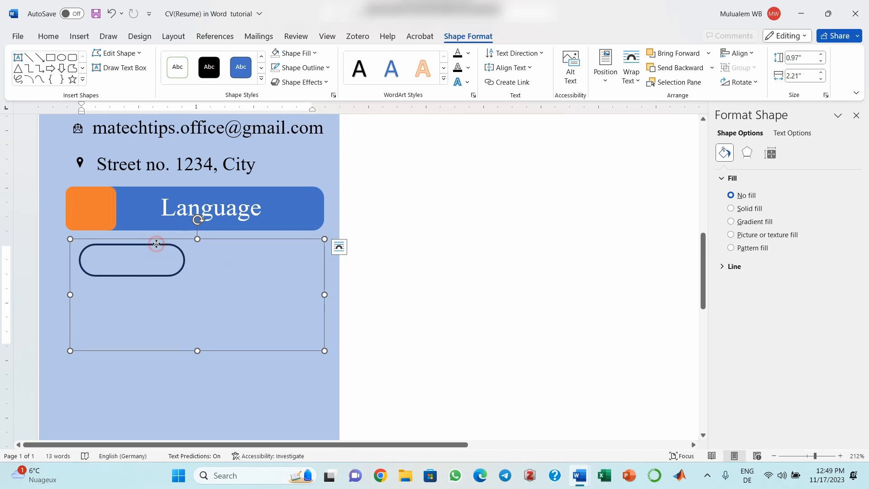
click(151, 403)
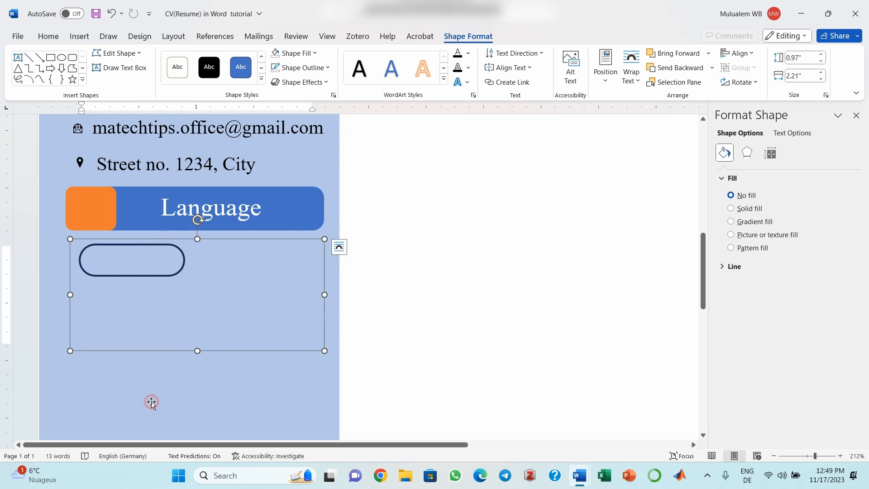
- Draw a text box about 1.06" wide and 0.46" high over the pill shape beneath "Language" and enter "English" in it
click(109, 276)
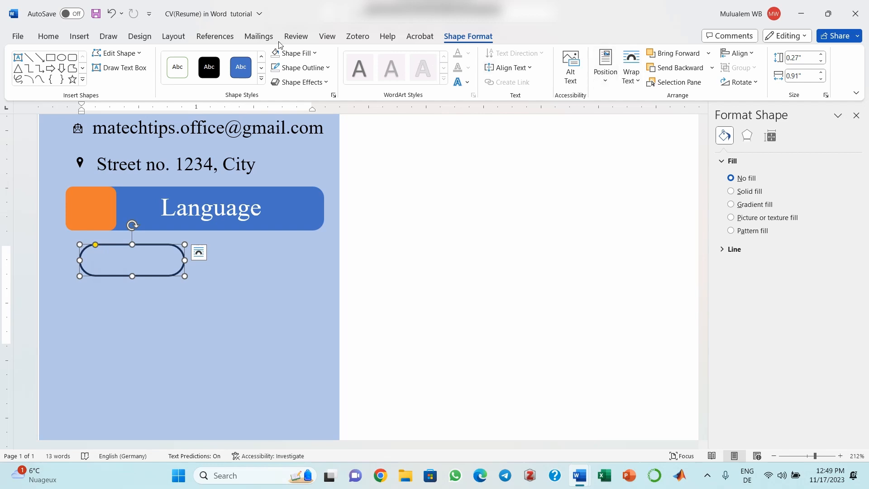
click(80, 37)
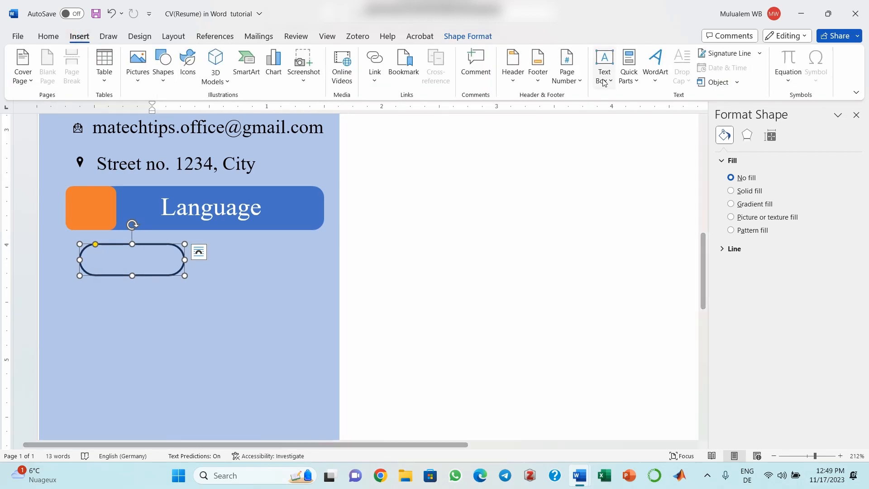
click(607, 56)
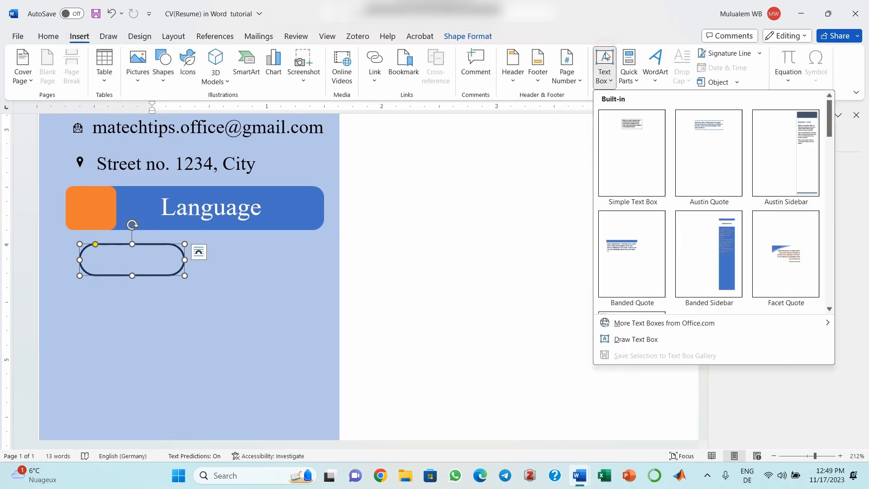
click(635, 339)
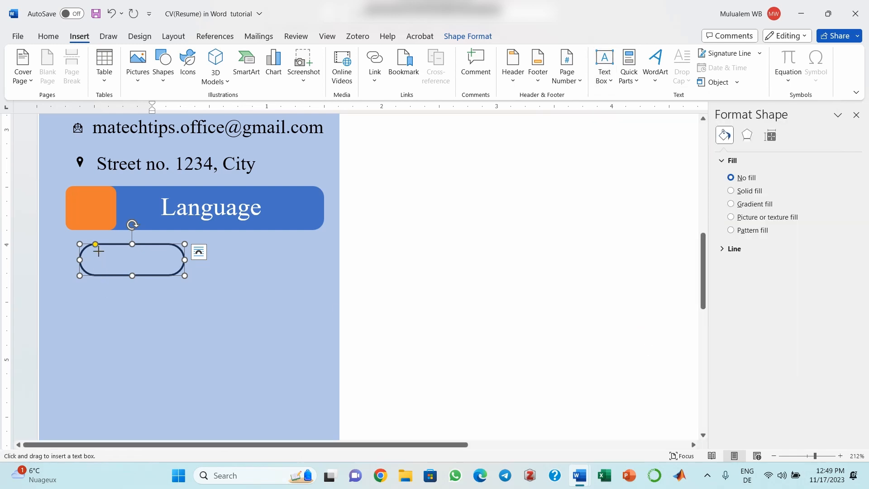
mouse_move(98, 252)
mouse_down()
mouse_move(149, 274)
mouse_move(181, 271)
mouse_up()
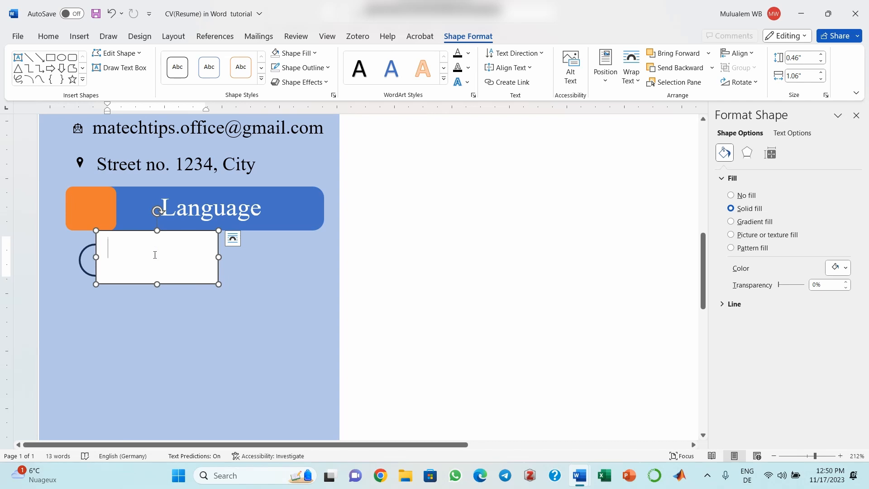
text(English)
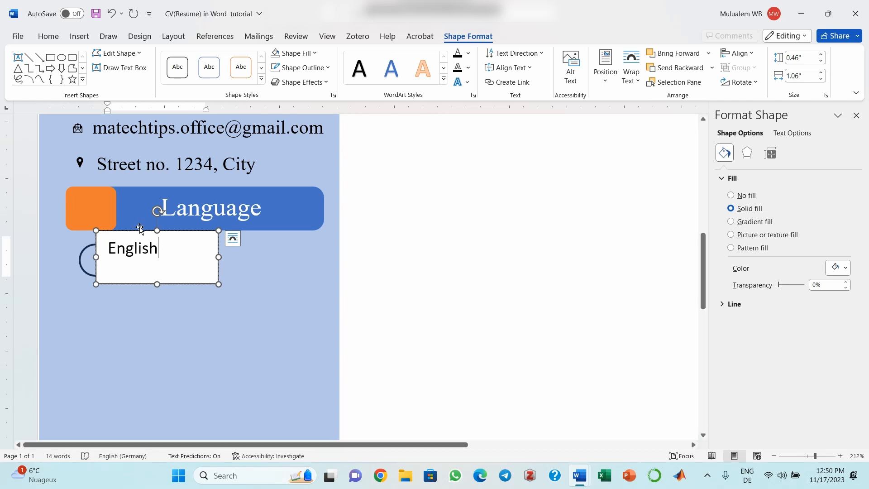
- Move the "English" text box down over the pill shape and remove its fill
drag(140, 231, 136, 246)
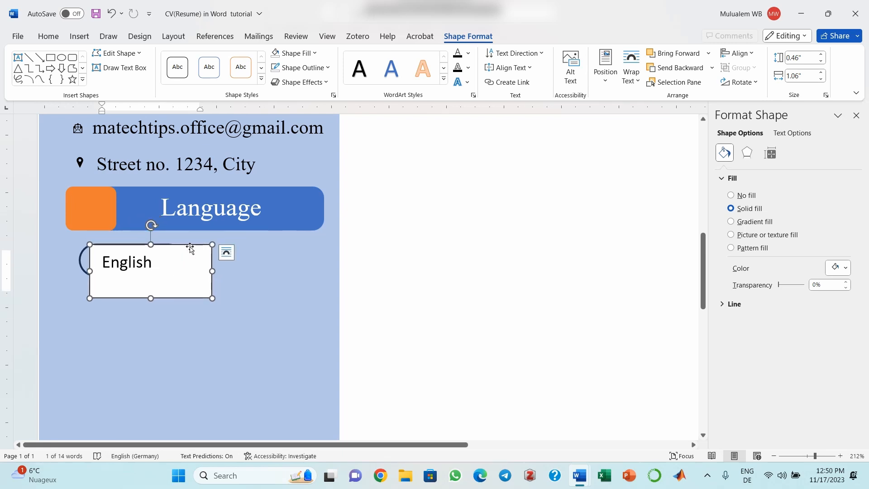
click(312, 60)
click(290, 195)
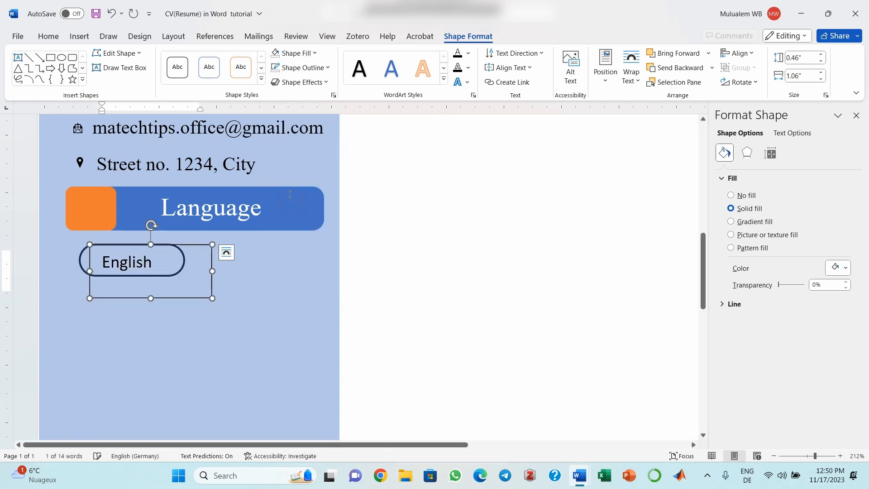
- Remove the outline of the "English" text box and reduce its height to about 0.36"
click(293, 68)
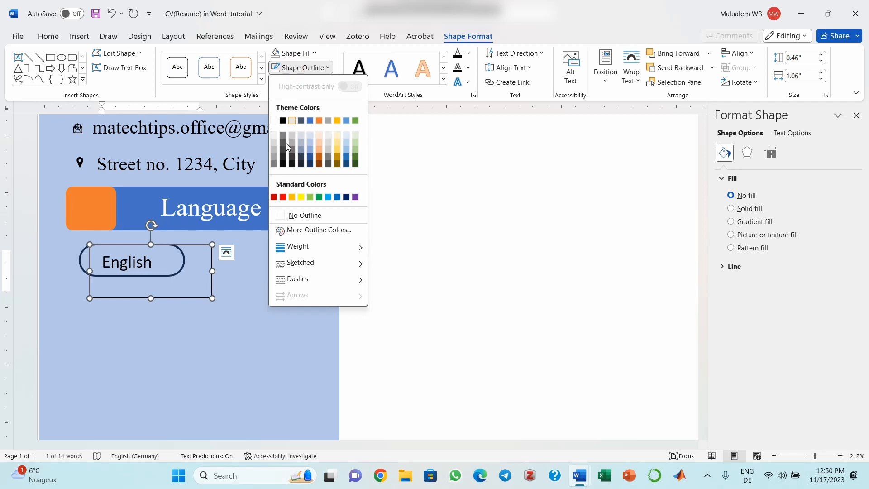
click(292, 214)
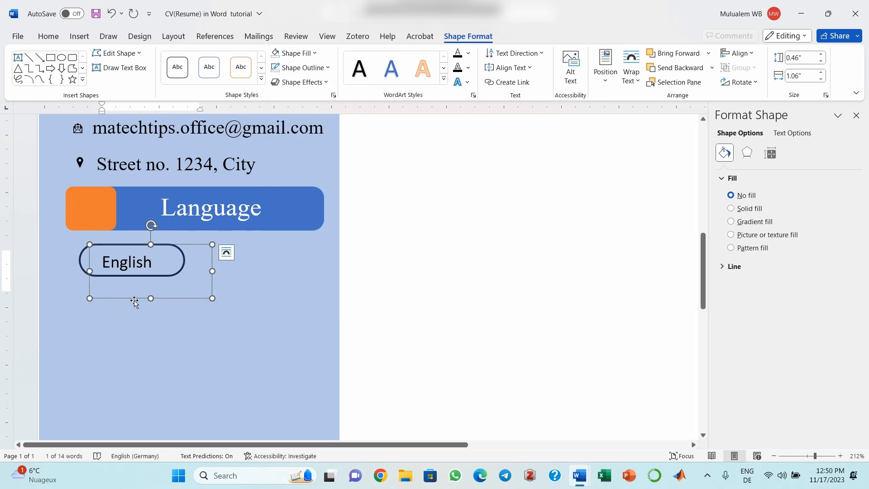
drag(150, 297, 150, 291)
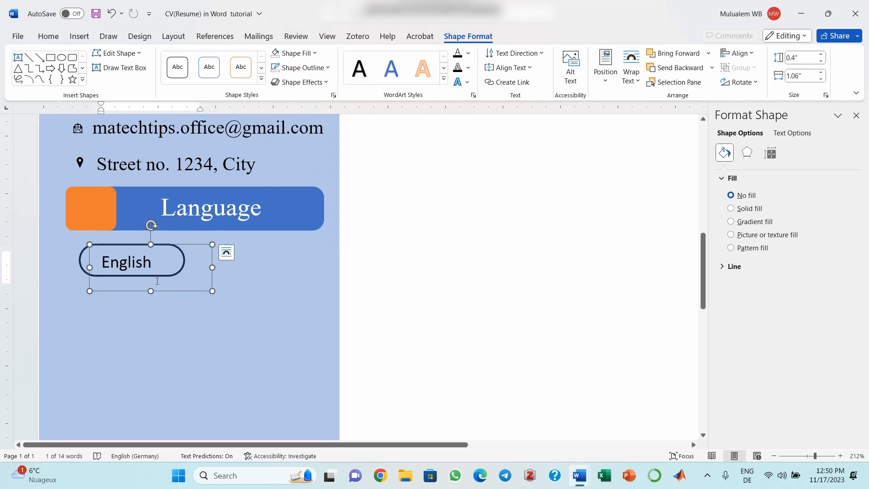
drag(150, 290, 150, 287)
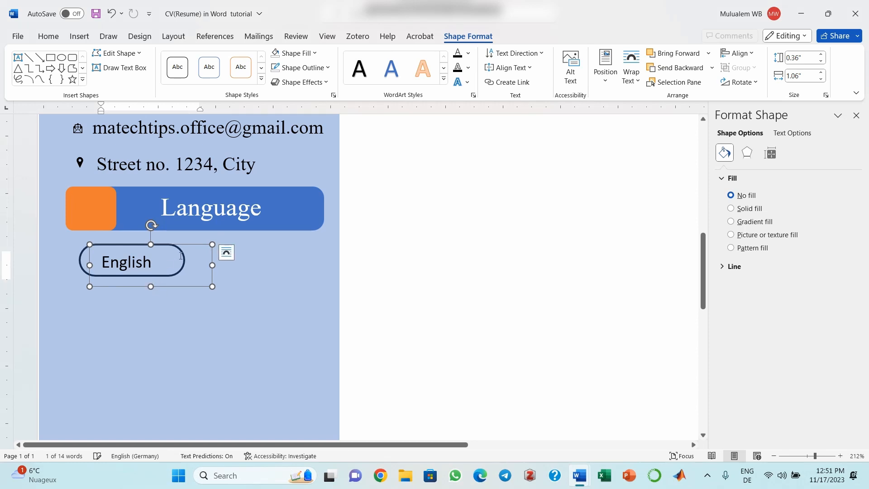
- Delete the large empty text box beneath the "Language" heading
click(195, 241)
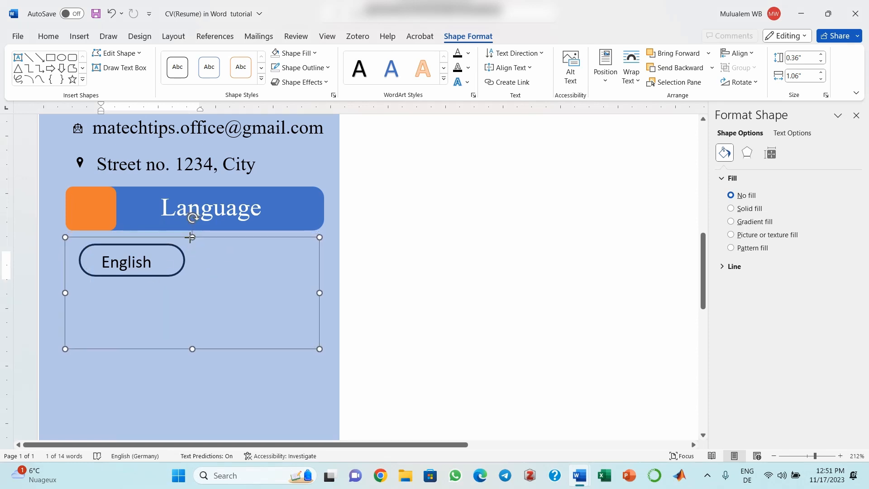
click(189, 240)
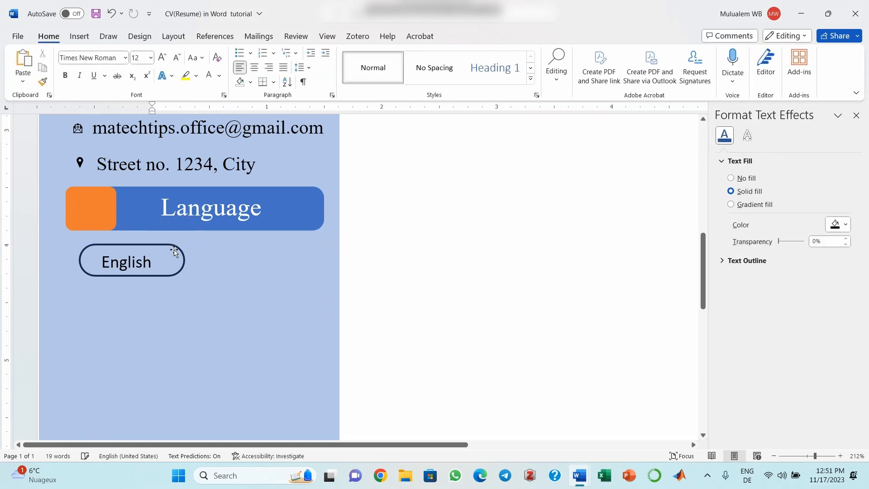
- Shift the "English" text box slightly up and left within the pill and narrow it to about 0.66"
click(141, 263)
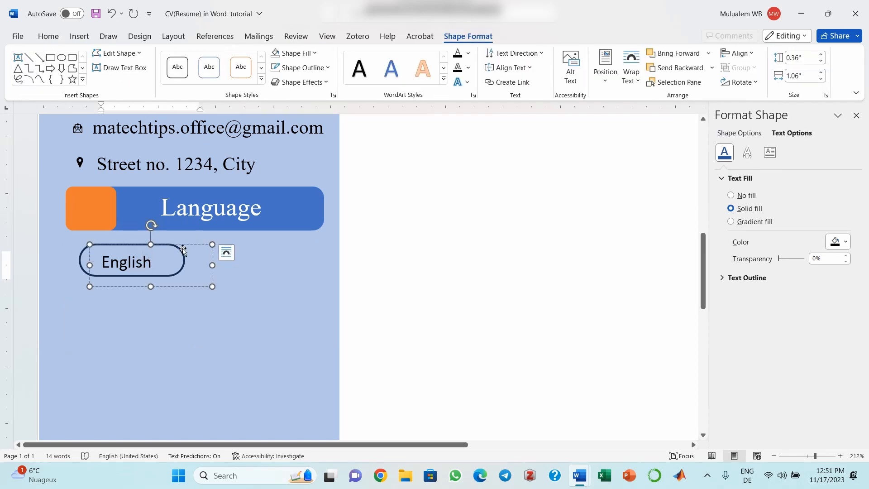
drag(186, 246, 183, 241)
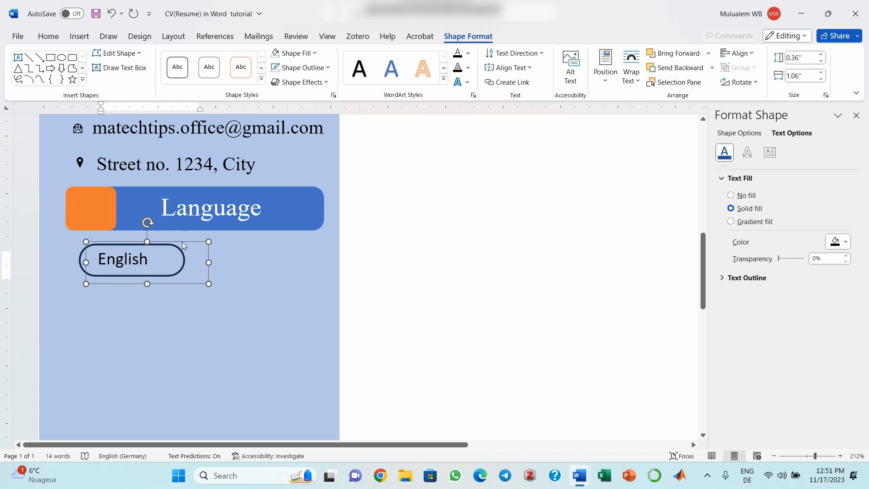
click(258, 270)
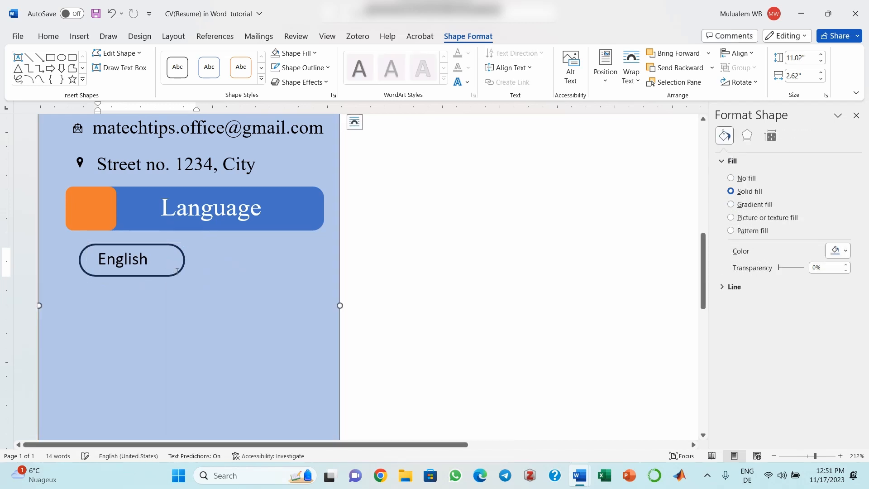
click(180, 271)
double_click(181, 271)
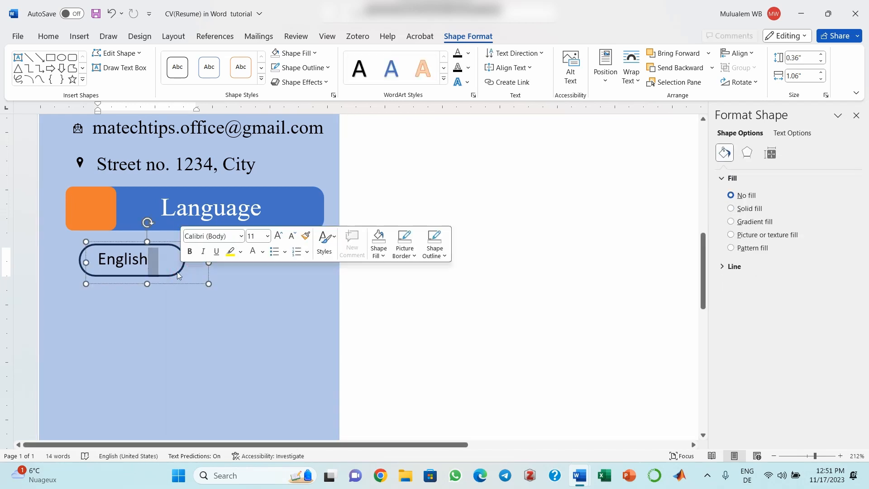
double_click(171, 275)
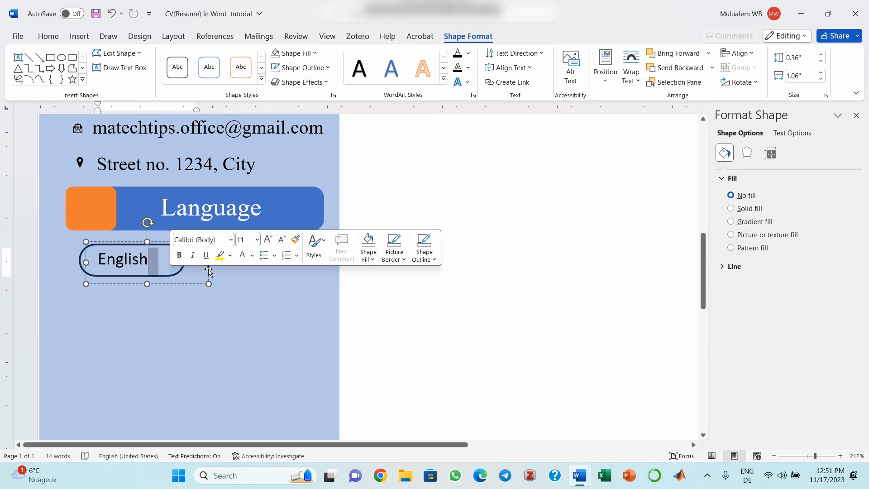
drag(208, 262, 163, 261)
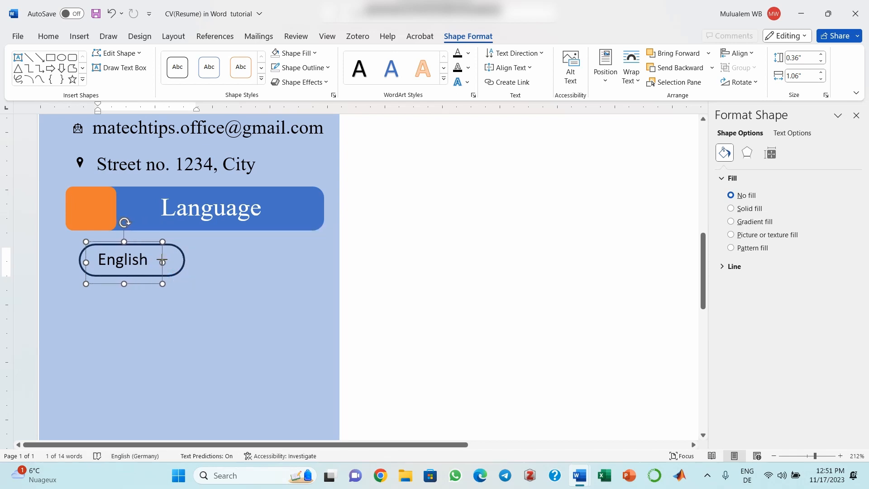
- Narrow the pill shape from its right edge so it fits closely around the word "English"
click(183, 267)
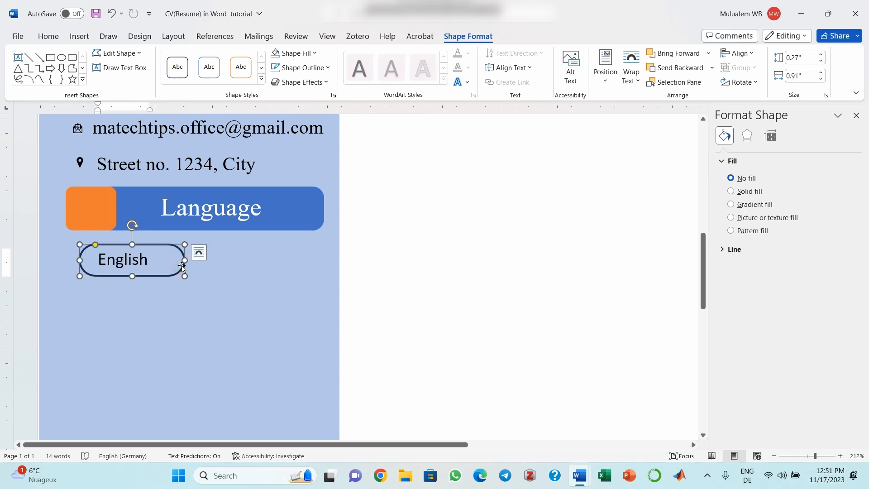
drag(185, 262, 165, 261)
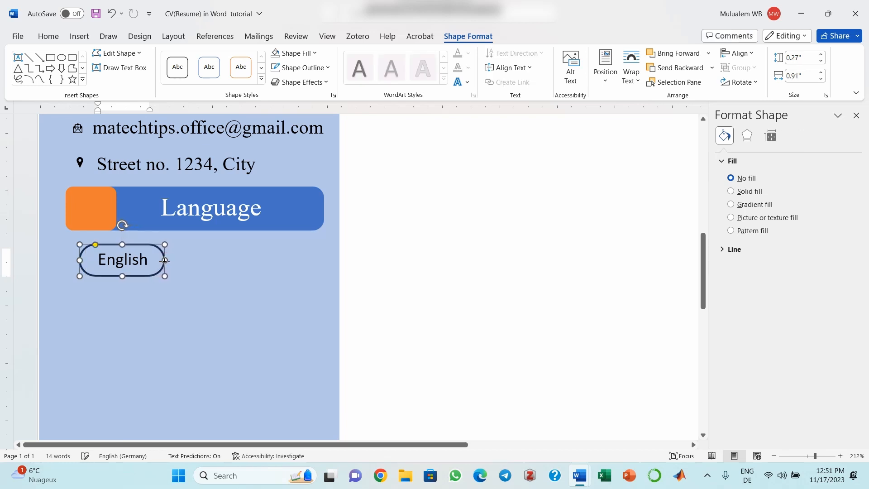
click(219, 285)
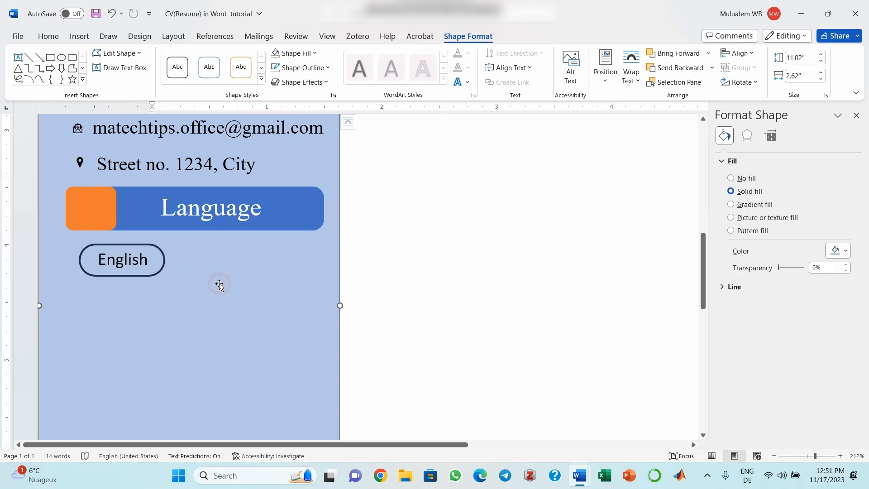
- Select the "English" text box together with its pill shape and paste a copy of both into the document
click(125, 261)
drag(99, 260, 152, 261)
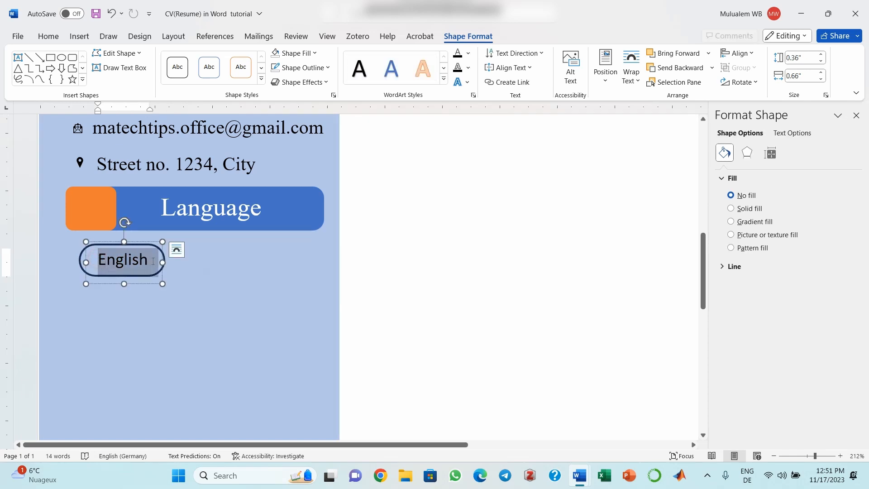
click(114, 242)
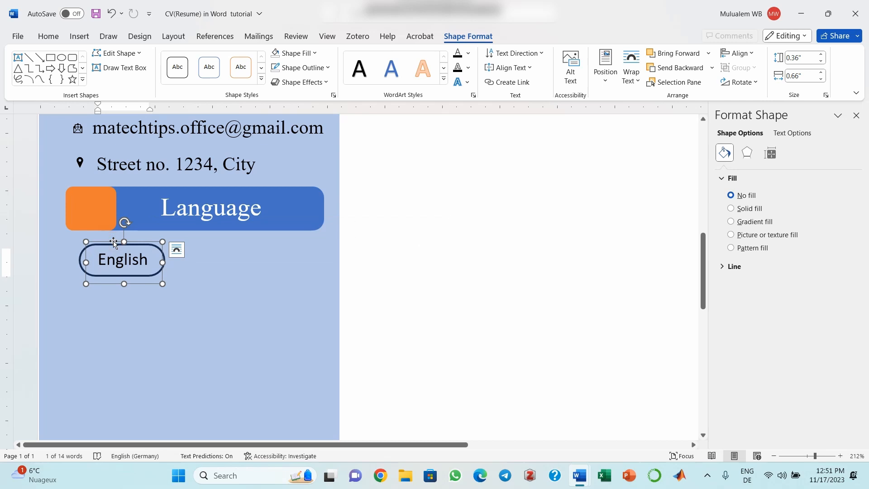
shift+click(79, 260)
shift+click(80, 260)
click(80, 260)
shift+click(111, 258)
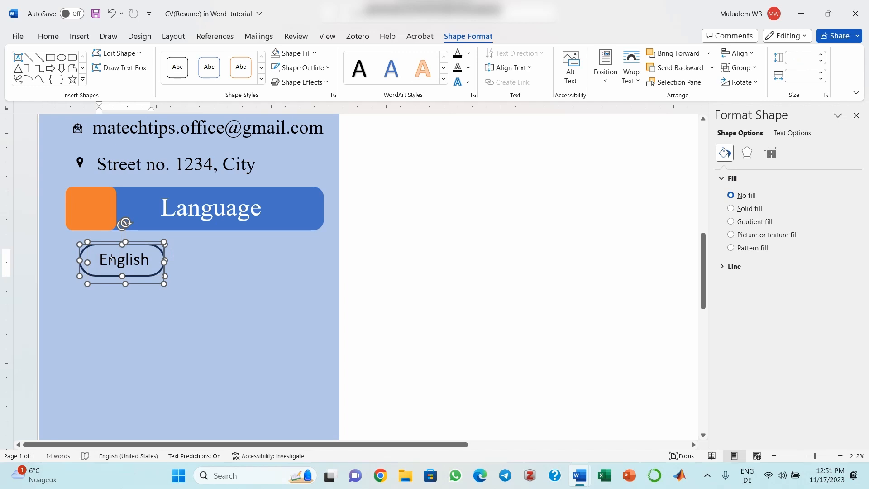
key(ctrl+c)
key(ctrl+v)
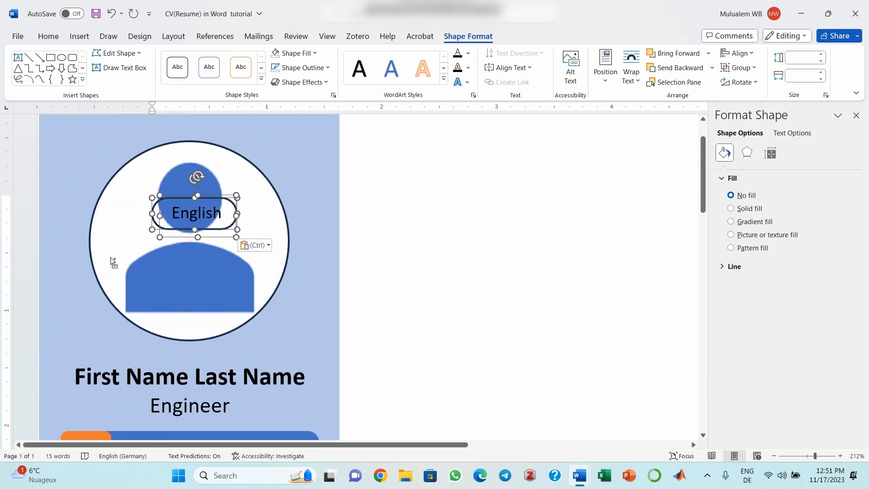
- Place the pasted "English" pill copy beside the original one beneath the "Language" heading
drag(221, 199, 245, 430)
scroll(578, 248, down, 5)
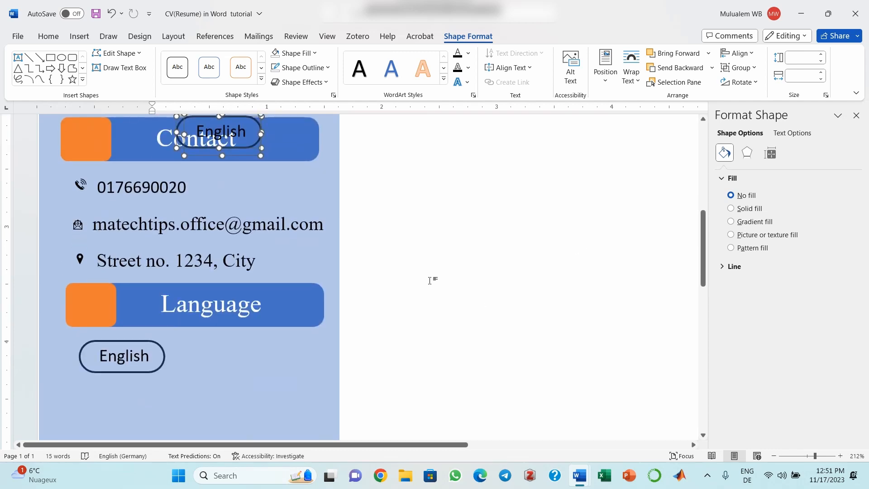
drag(245, 150, 255, 374)
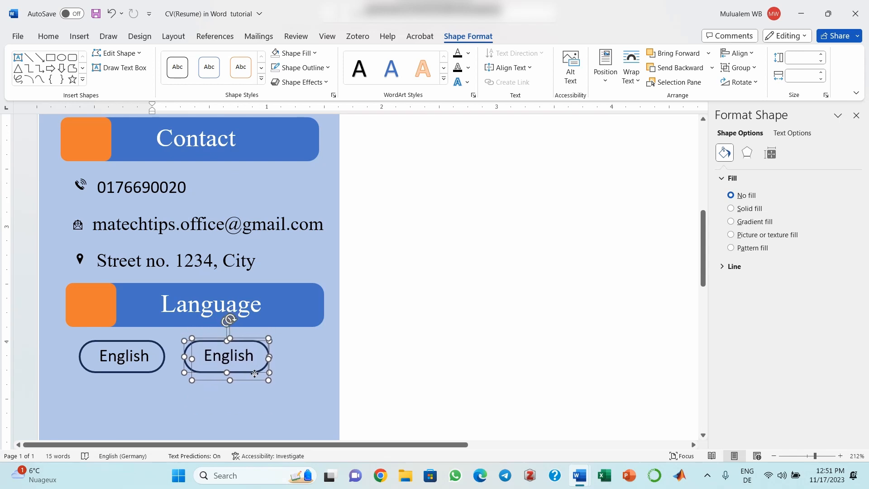
- Change the copied pill's text to "Amharic", widen its text box to about 0.73" and centre the word within the pill
double_click(206, 356)
text(Amhari)
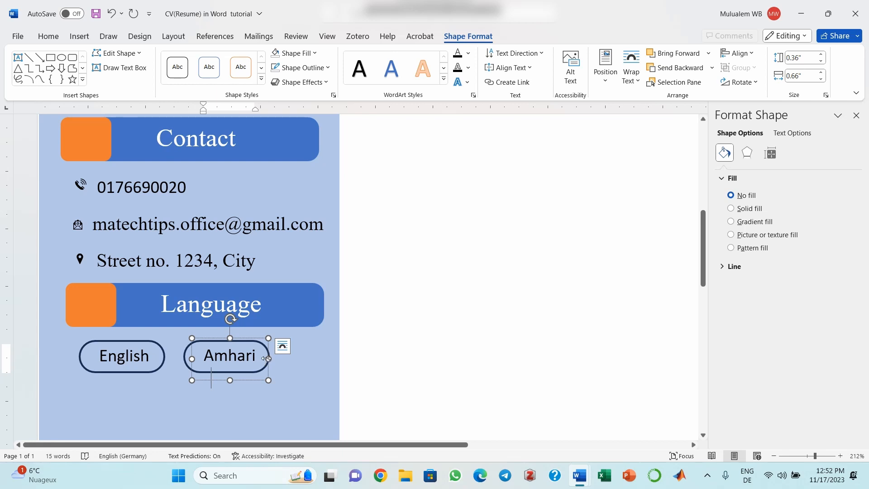
drag(266, 359, 276, 359)
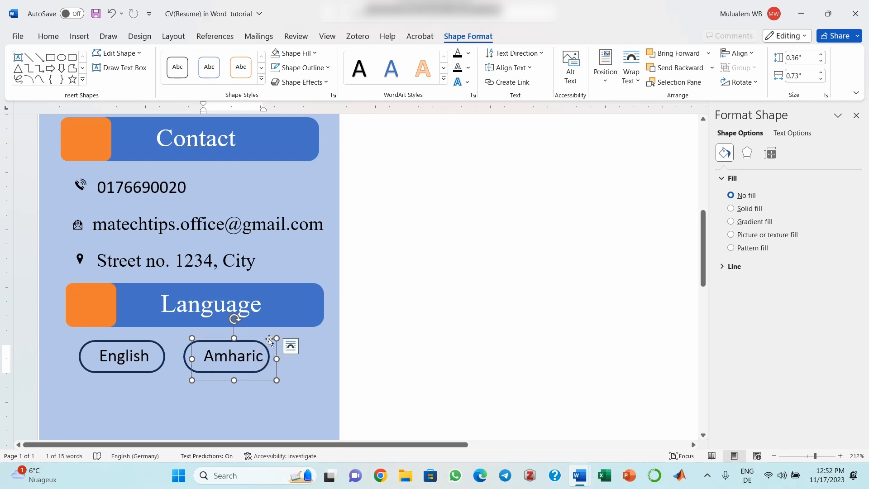
click(301, 368)
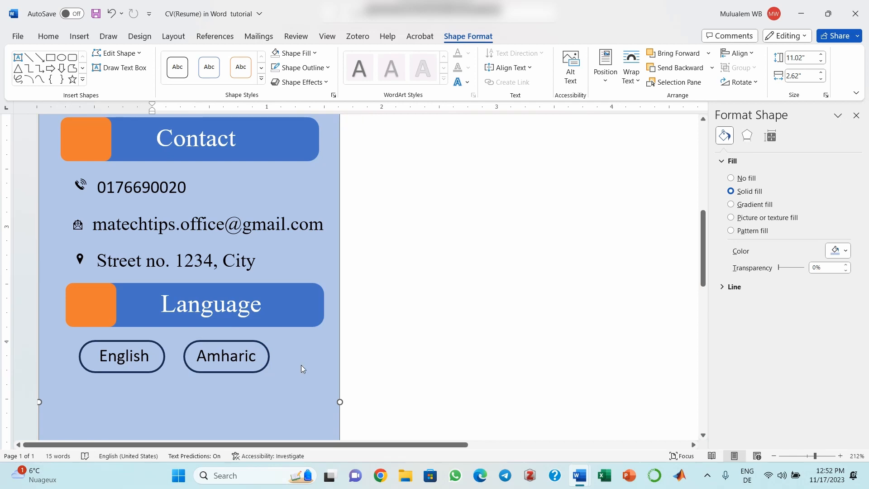
- Paste another copy of the "English" pill, centre it beneath the two existing pills and change its text to "French"
key(ctrl+v)
drag(95, 173, 191, 349)
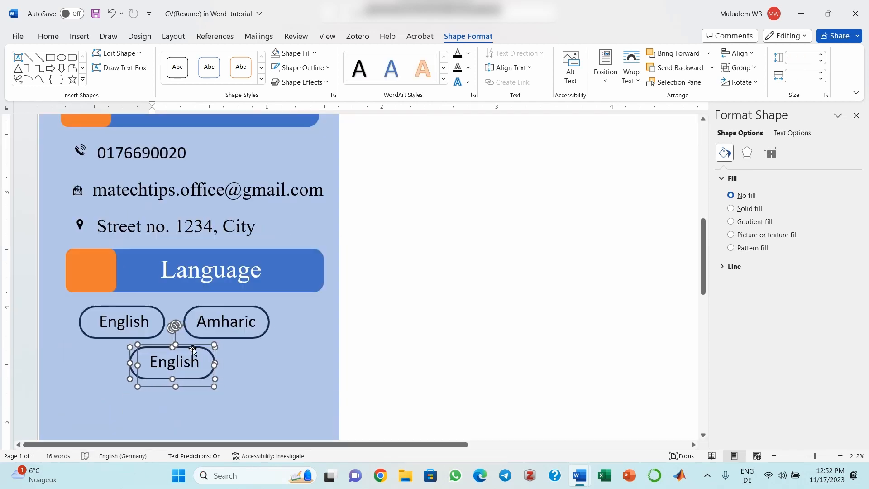
double_click(151, 365)
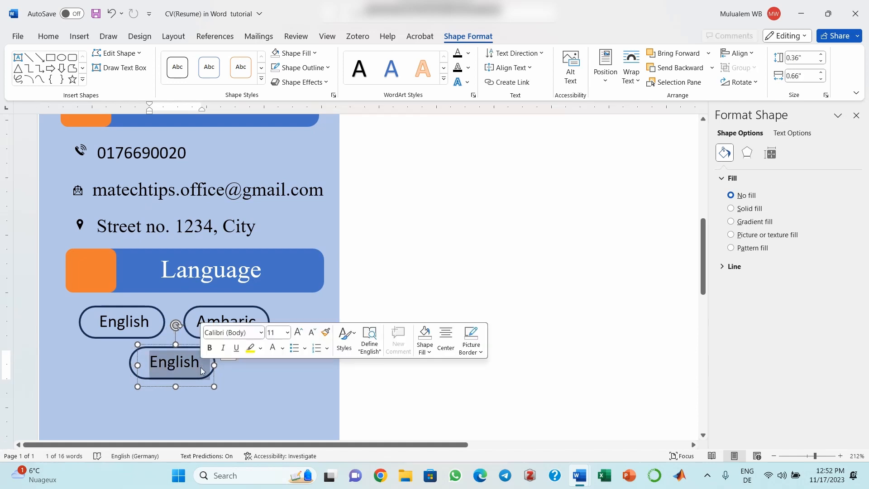
text(French)
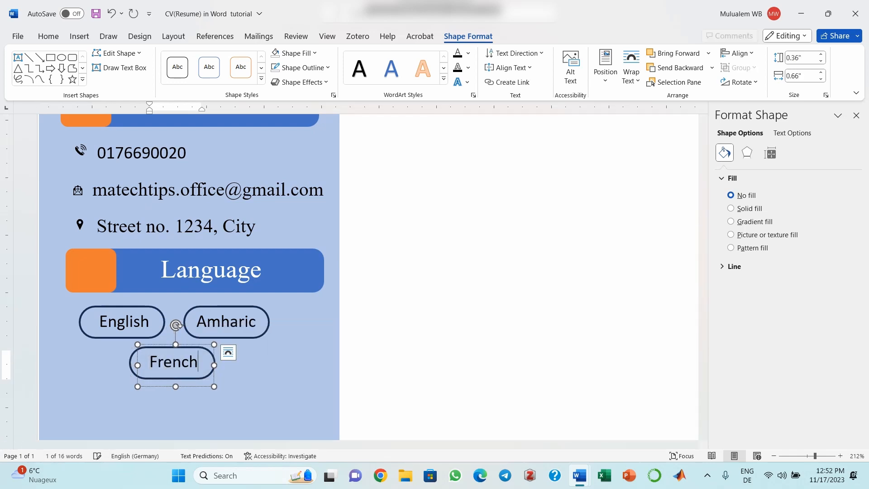
click(258, 383)
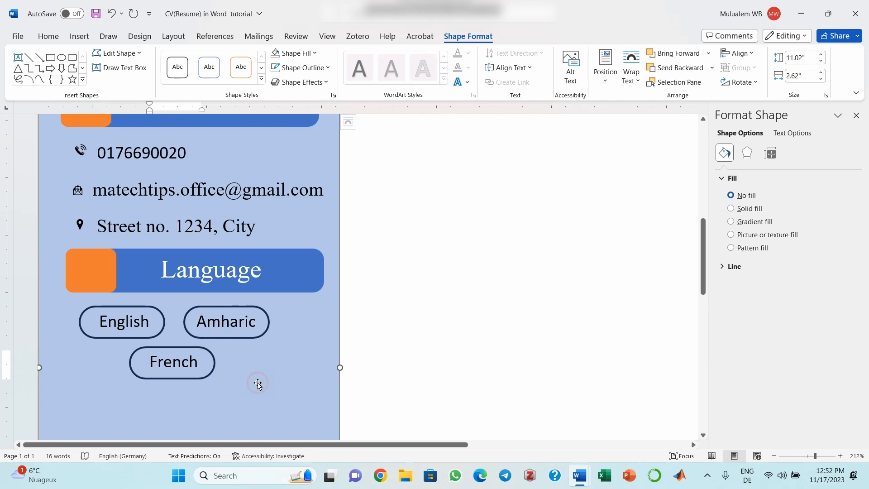
- Duplicate the "Language" heading text together with its bar, and align the copy beneath the "French" pill
click(115, 259)
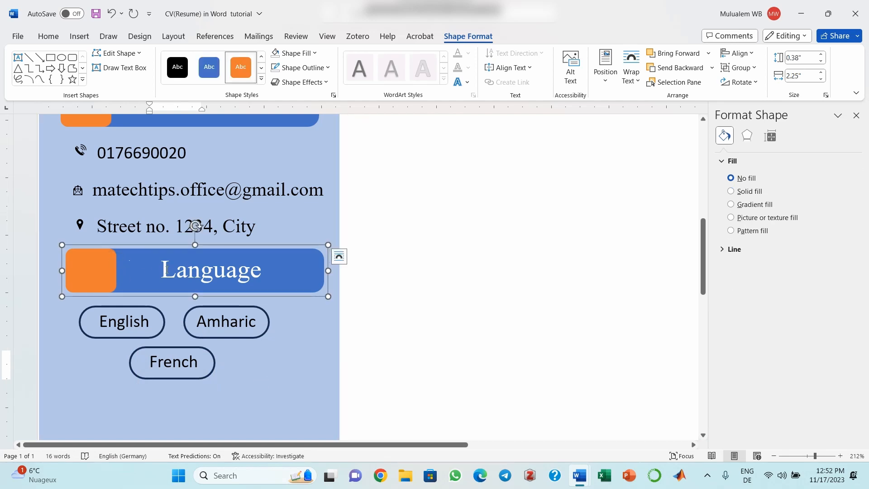
click(166, 269)
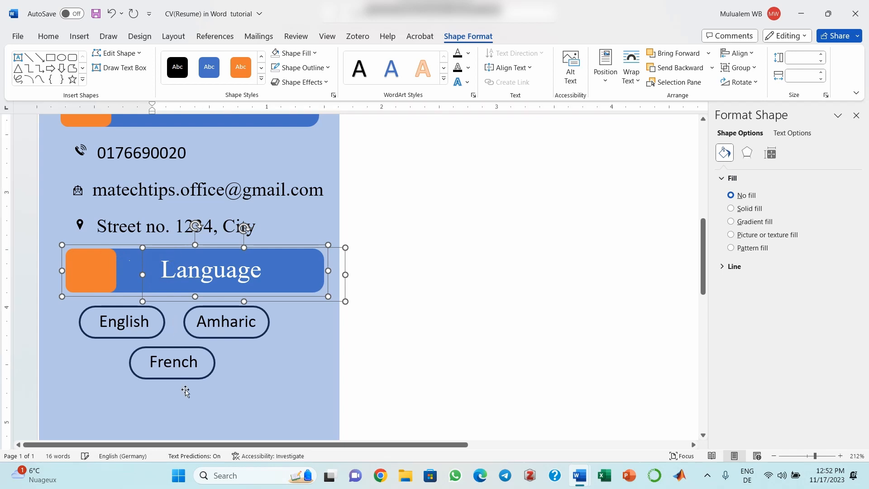
click(186, 414)
key(ctrl+v)
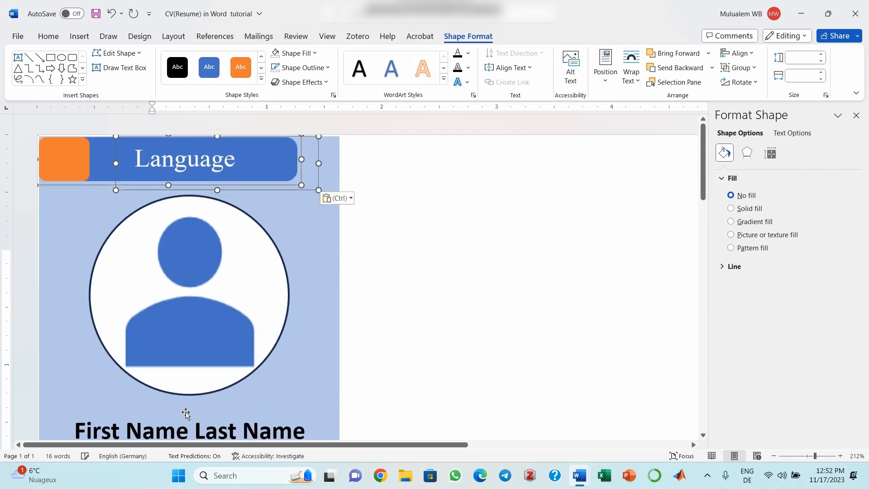
drag(233, 190, 272, 408)
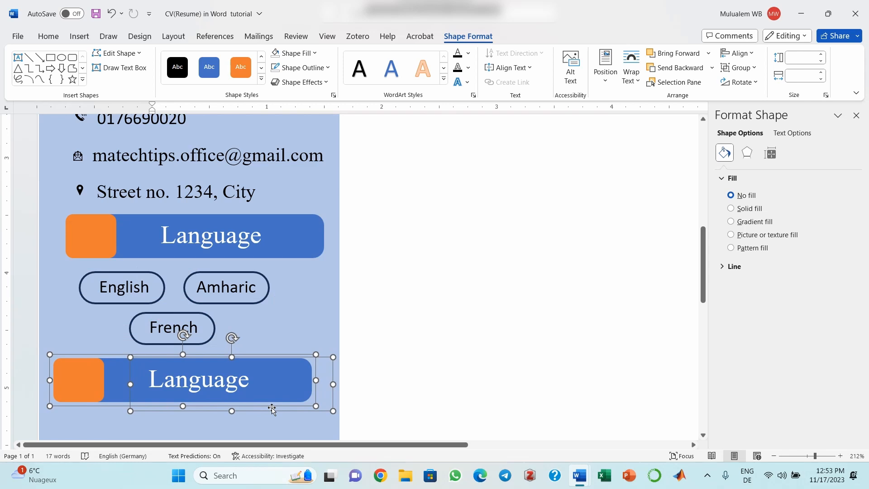
drag(272, 409, 284, 412)
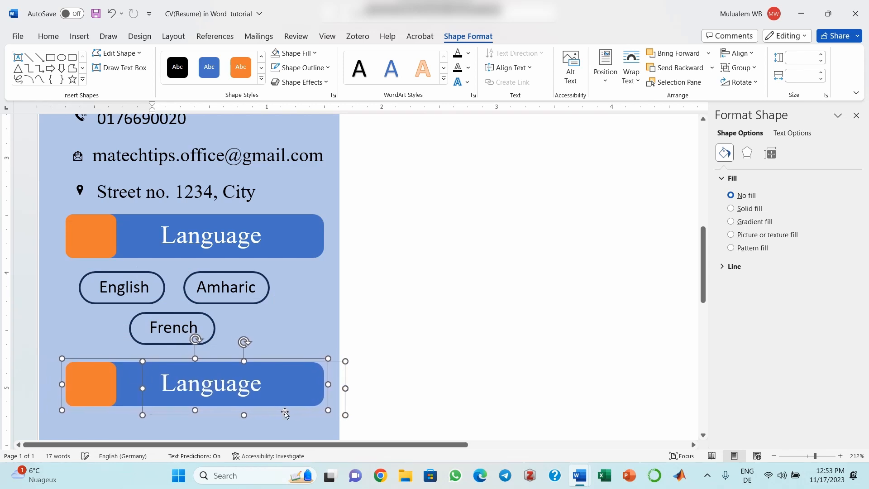
- Check the section after Languages in the "CV in Word Sample" document, and change the duplicated heading's text to "Skills" in the tutorial CV
mouse_move(580, 475)
click(618, 429)
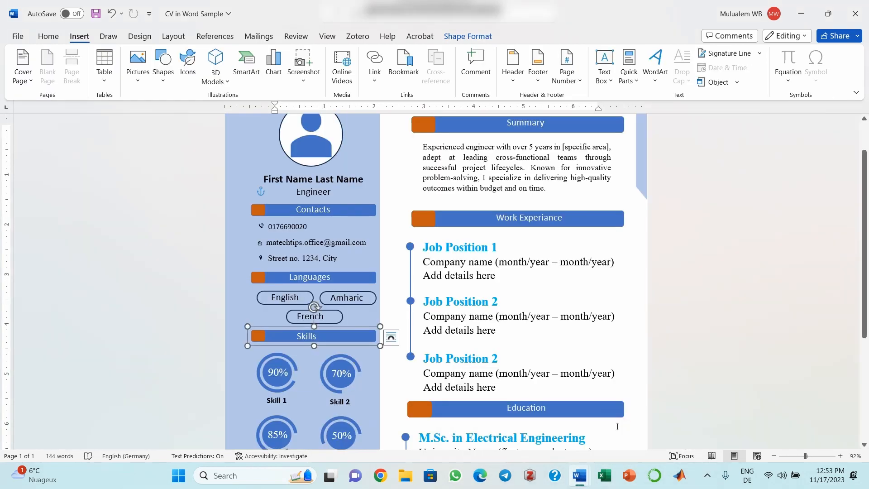
click(339, 425)
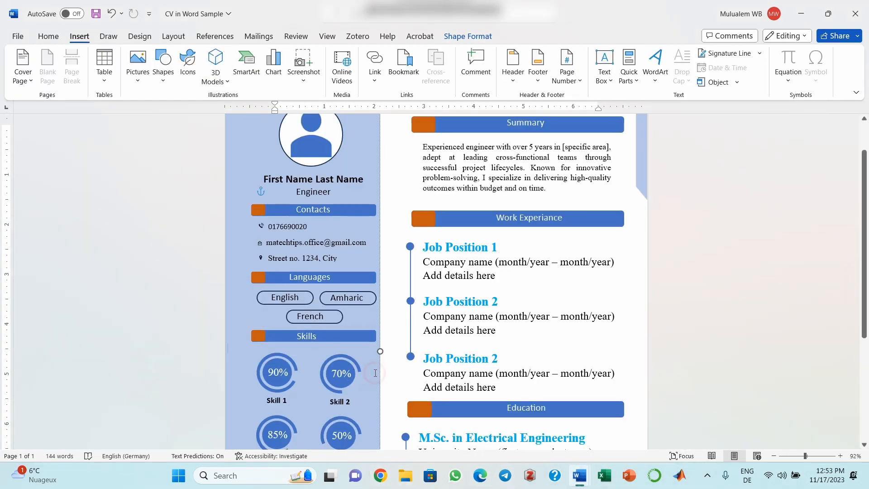
mouse_move(580, 475)
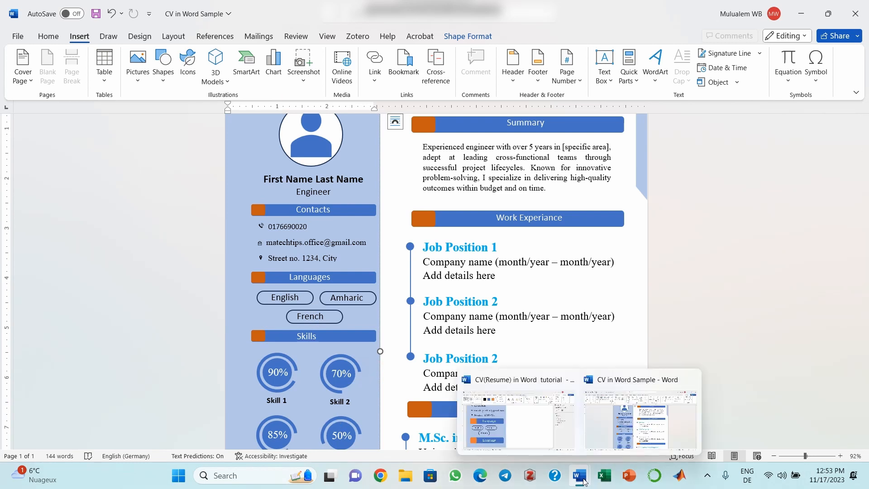
click(537, 433)
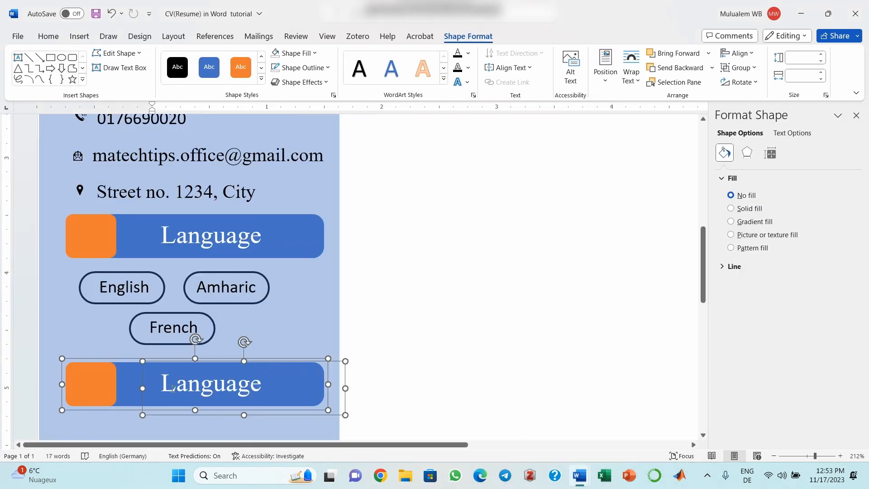
drag(163, 384, 259, 389)
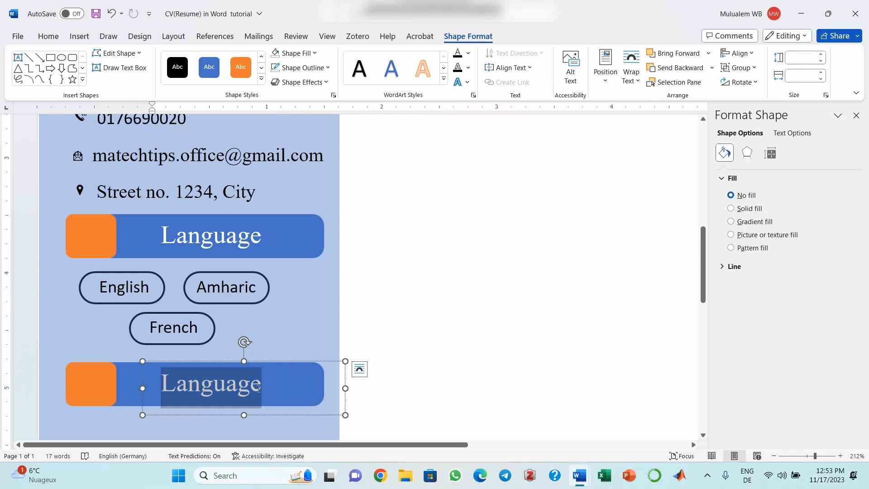
text(Skills)
click(417, 362)
- Insert a Half Frame shape about 2.35" high and 2.06" wide in the blank page area beside the sidebar
scroll(417, 362, up, 5)
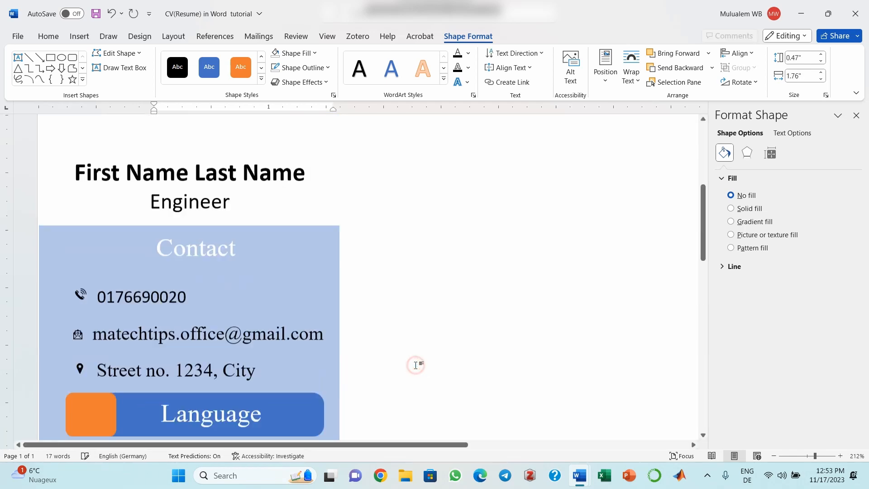
click(773, 456)
click(774, 455)
click(773, 456)
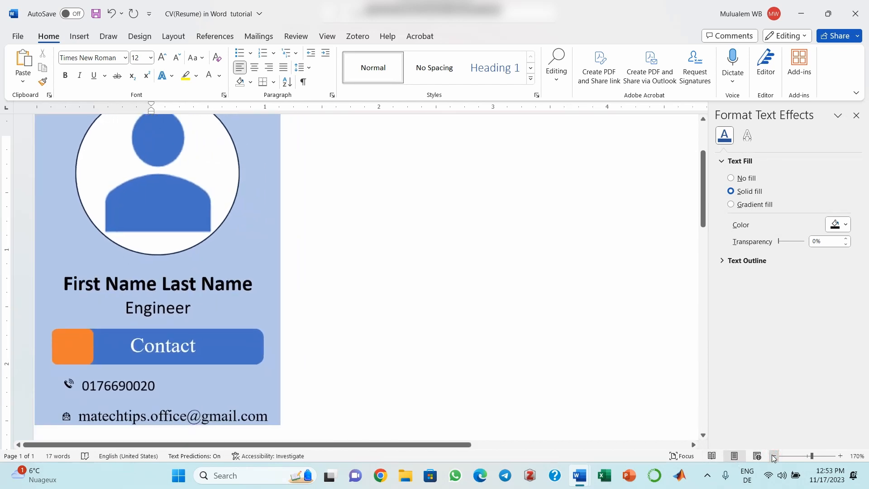
click(773, 456)
click(773, 456)
click(773, 456)
click(773, 456)
click(773, 456)
click(773, 456)
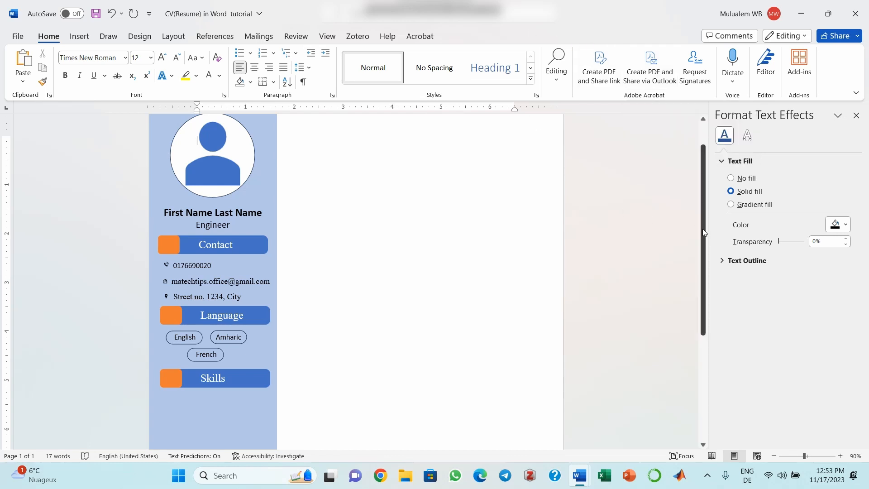
scroll(707, 233, up, 2)
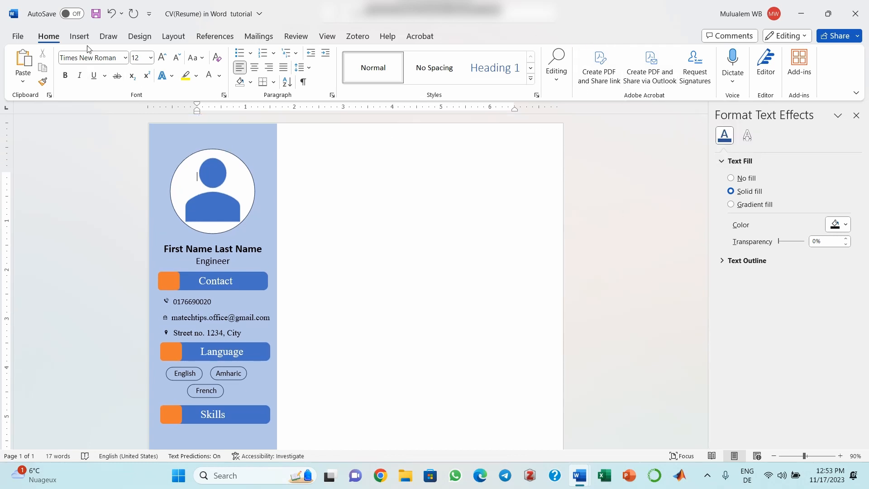
click(80, 37)
click(162, 68)
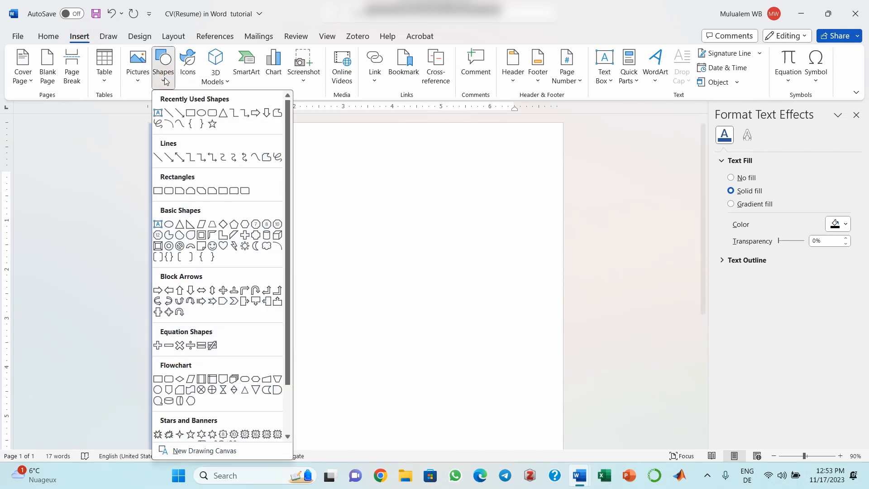
click(213, 233)
mouse_move(415, 208)
mouse_down()
mouse_move(439, 275)
mouse_move(517, 325)
mouse_up()
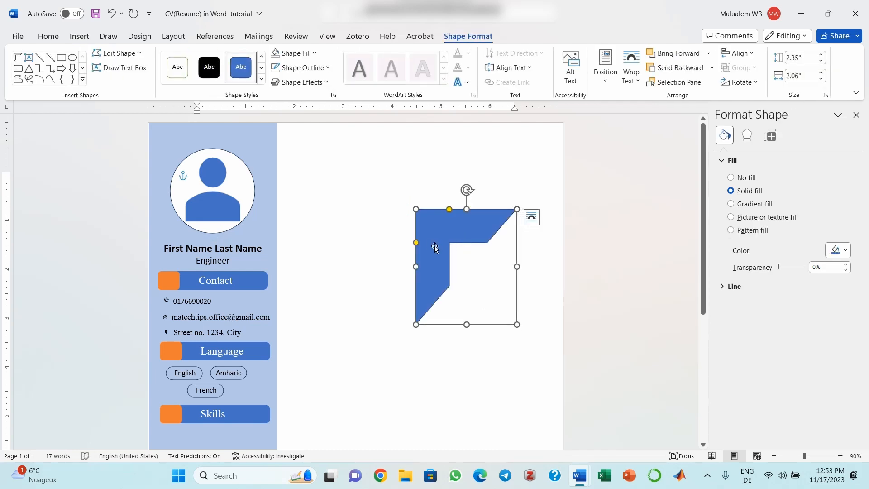
- Thin both arms of the half frame and enlarge the shape to about 3.09" high by 2.75" wide
drag(416, 243, 430, 210)
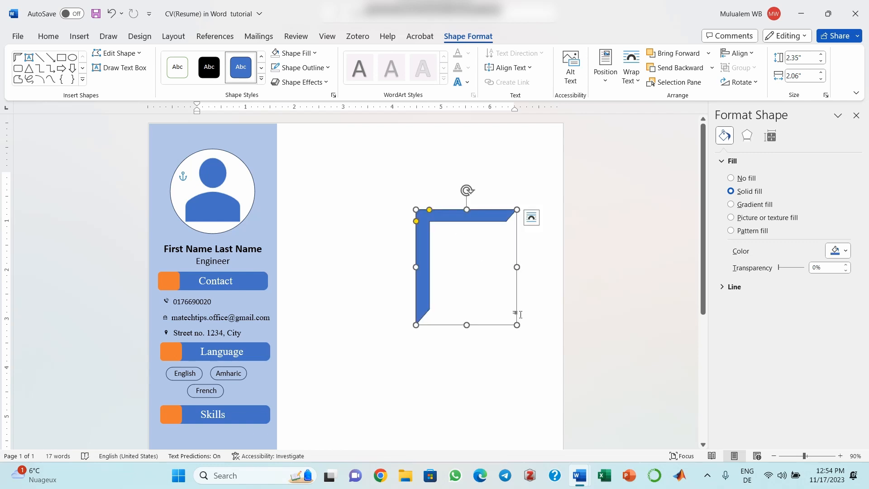
drag(517, 325, 551, 362)
drag(433, 210, 416, 221)
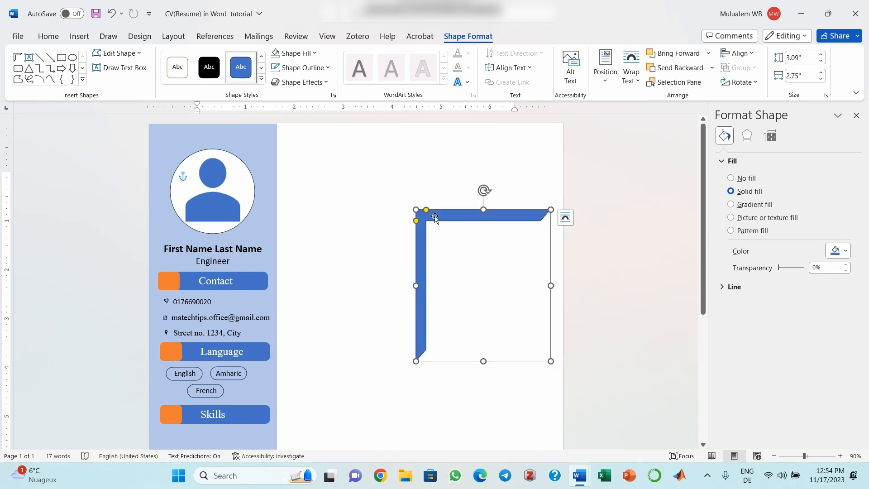
- Fill the half frame with a lighter blue theme colour and remove its outline
click(313, 54)
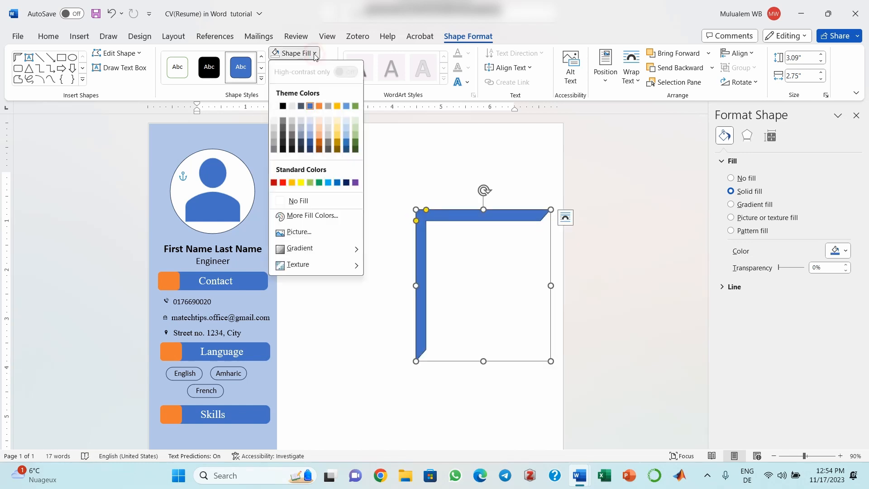
click(310, 134)
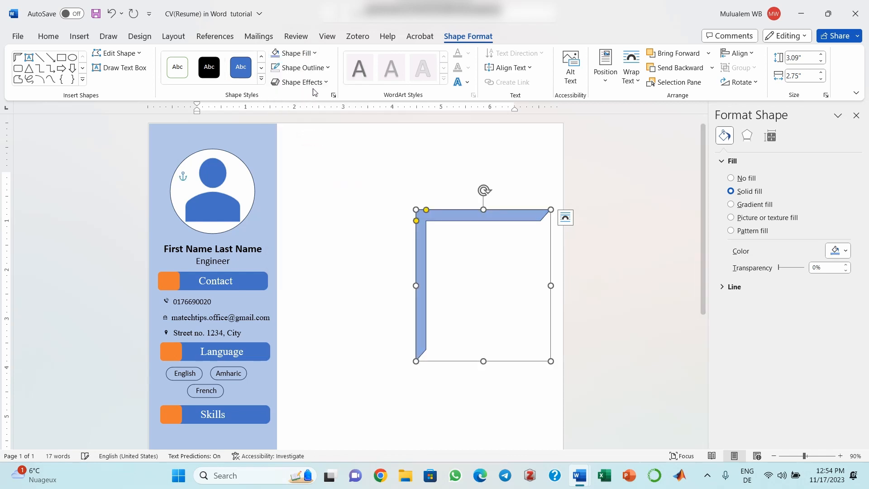
click(326, 69)
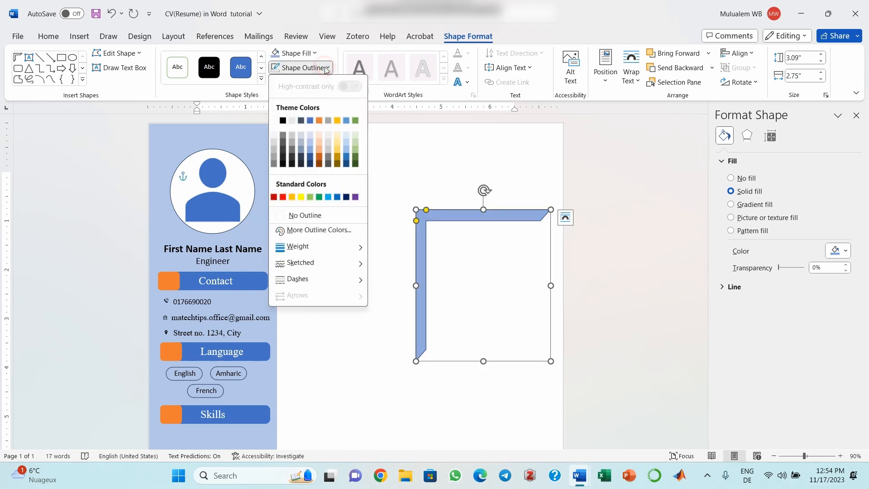
click(314, 216)
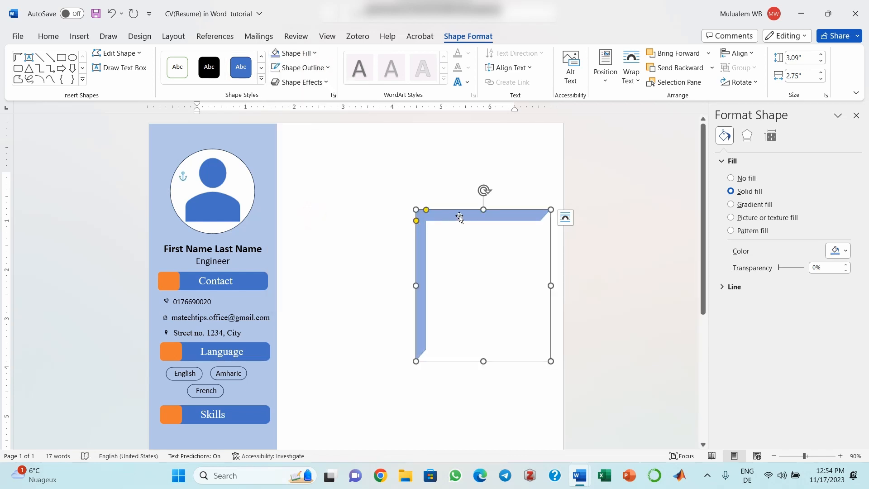
- Reorient the half frame using flips and a 90° left rotation so its corner faces the page's upper right
click(738, 84)
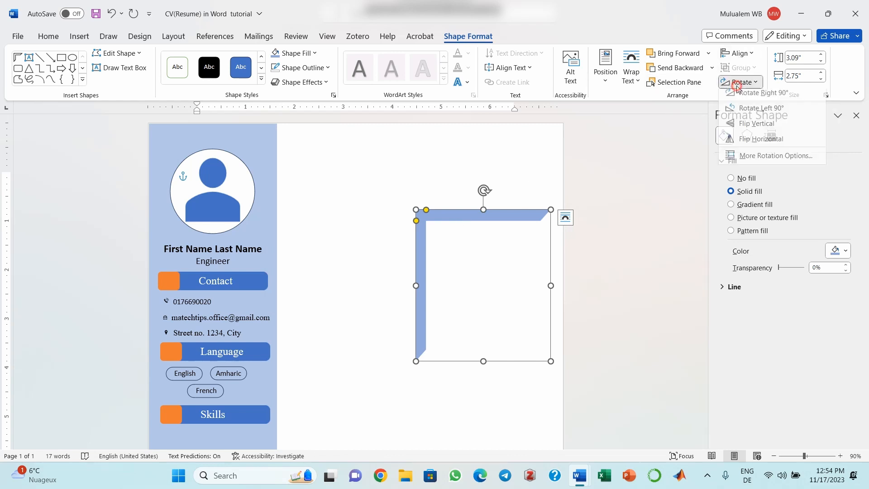
click(746, 129)
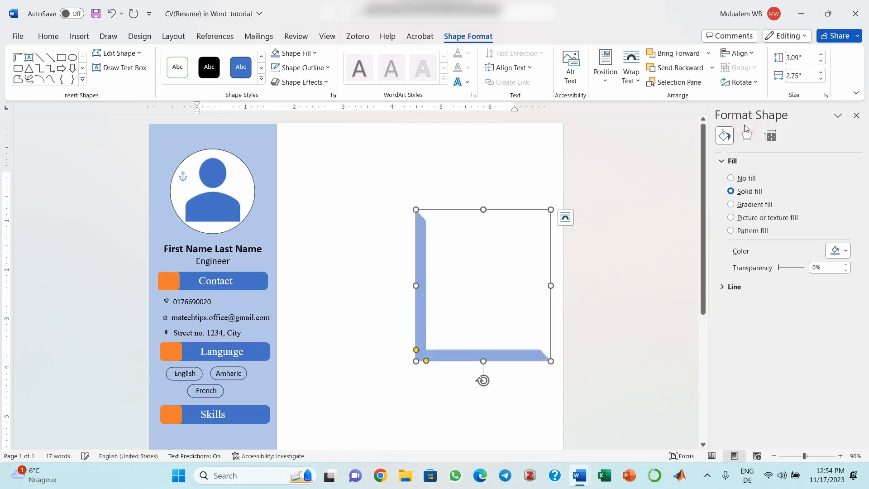
click(739, 82)
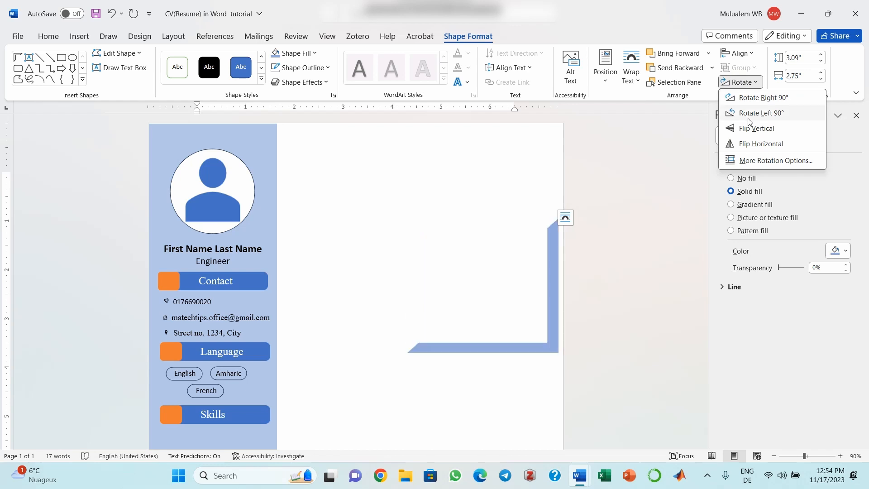
click(749, 118)
click(740, 84)
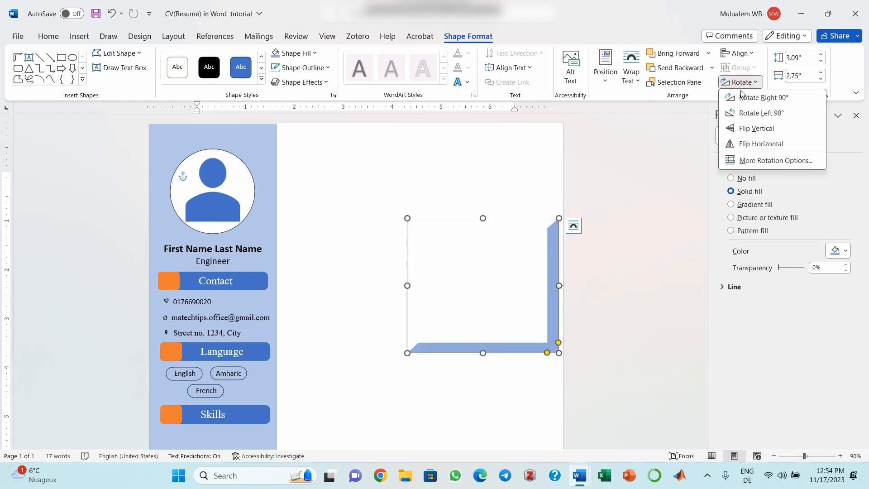
click(748, 143)
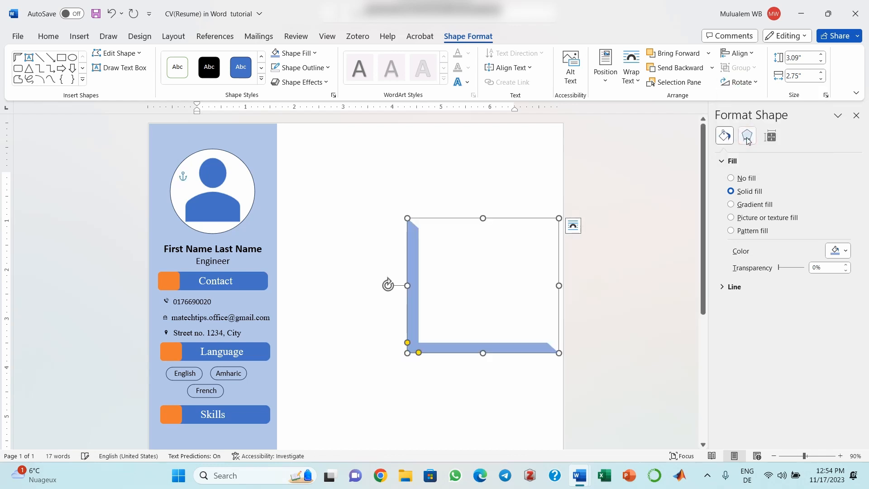
click(741, 82)
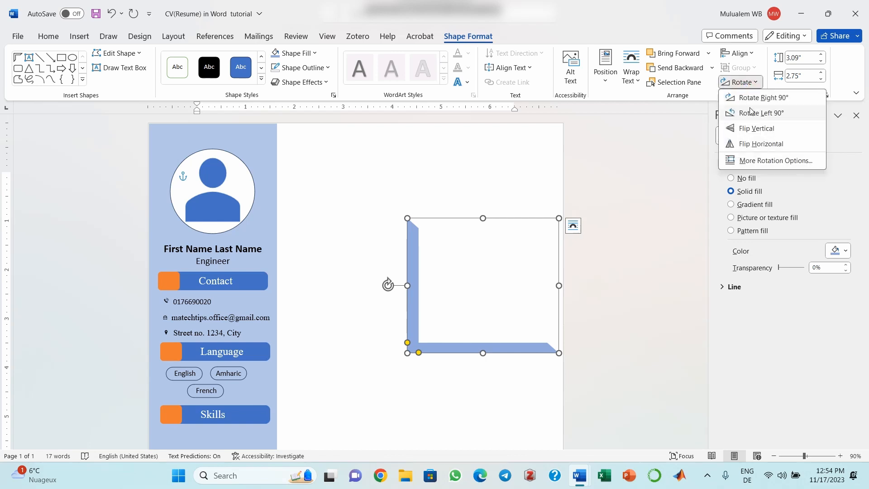
click(757, 130)
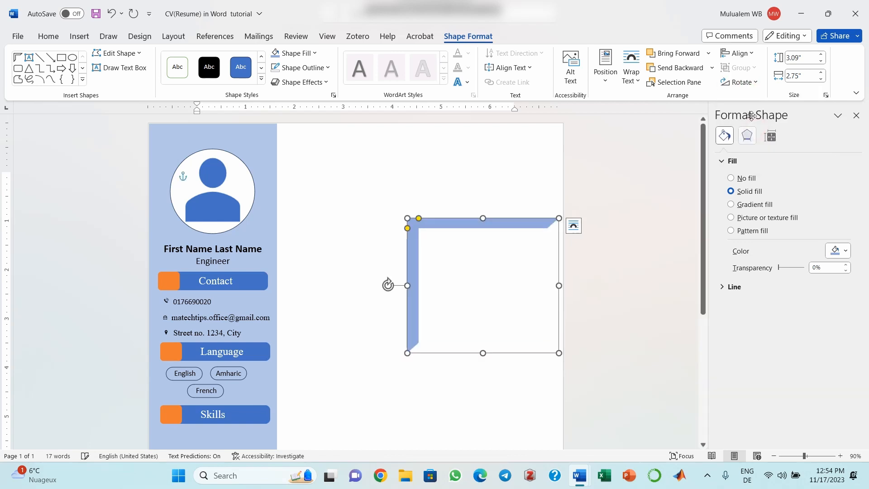
click(749, 86)
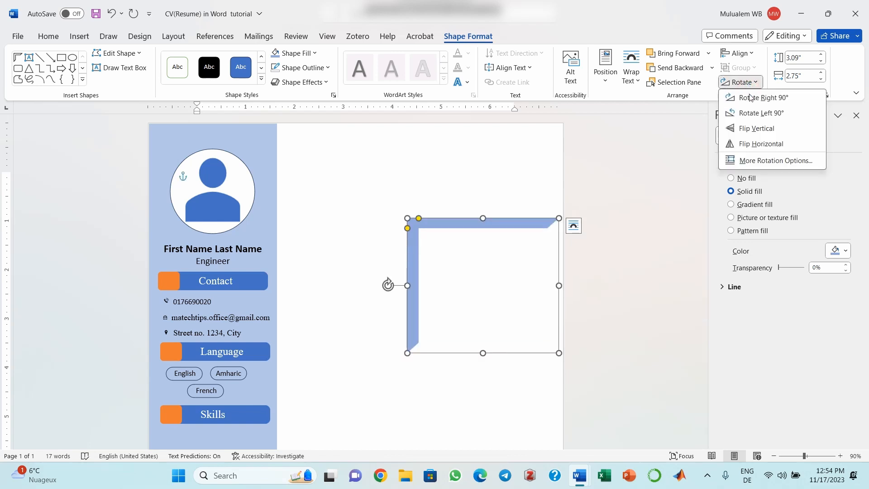
click(756, 143)
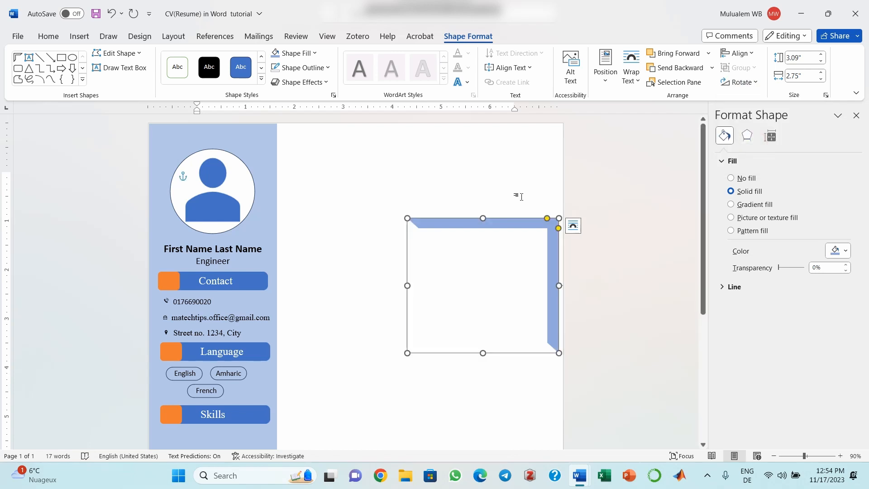
- Move the half frame flush into the upper-right corner of the page
drag(520, 219, 527, 130)
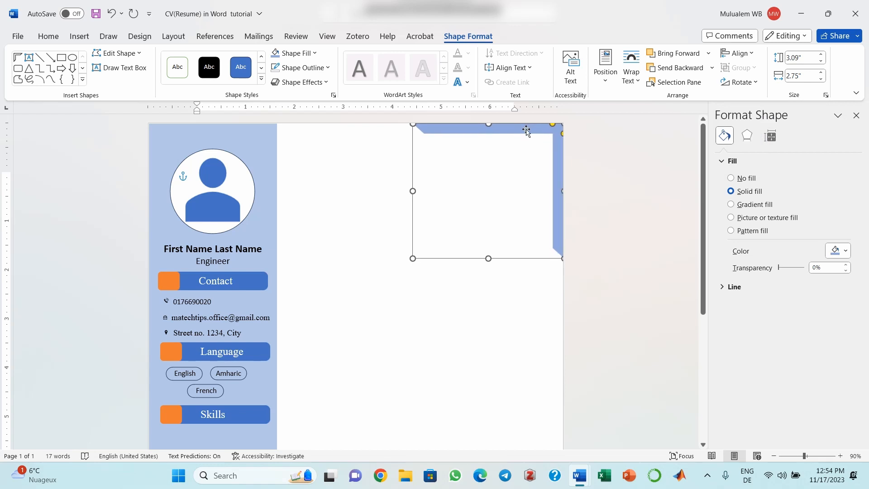
click(514, 305)
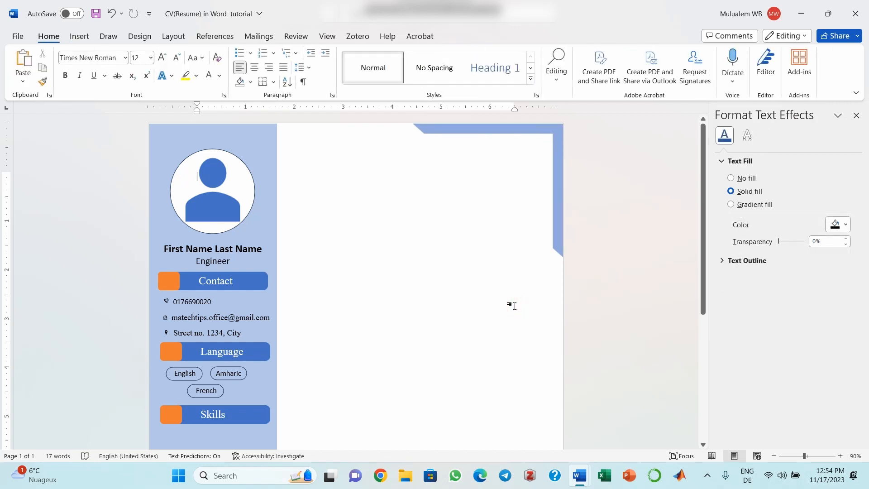
click(497, 131)
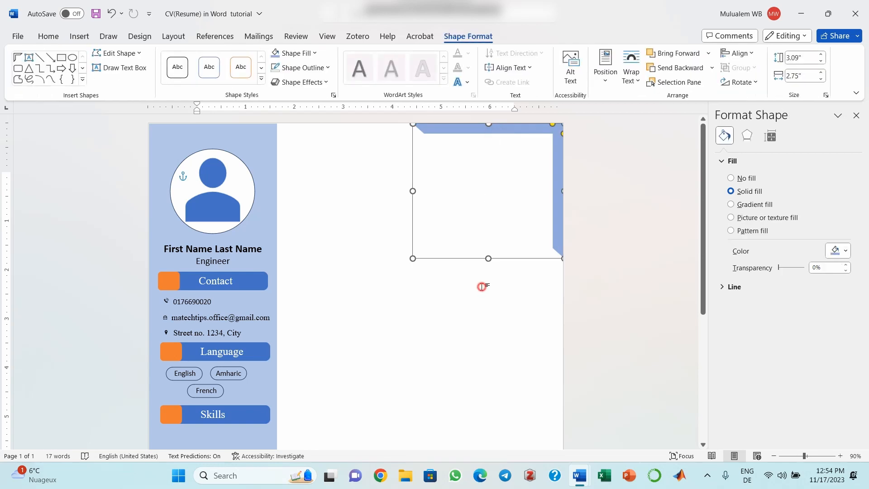
click(482, 287)
- Duplicate the Contact heading with its bar and place the copy near the top of the blank area beside the sidebar
click(251, 279)
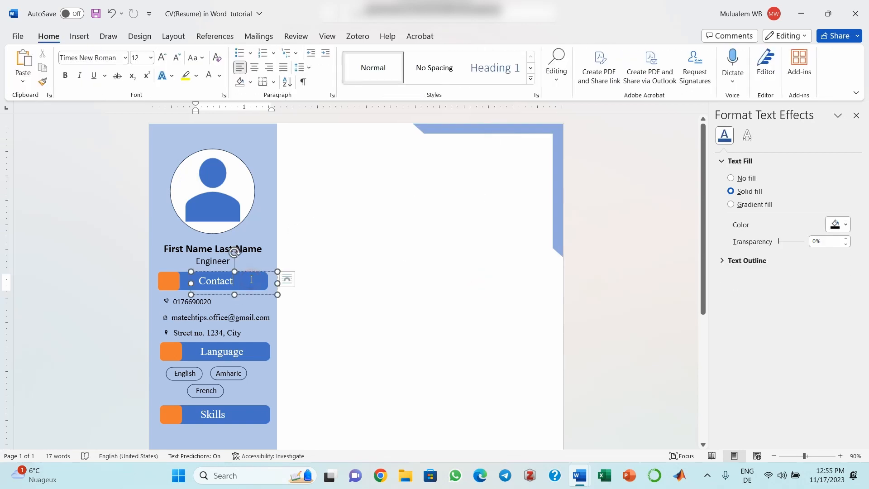
shift+click(167, 278)
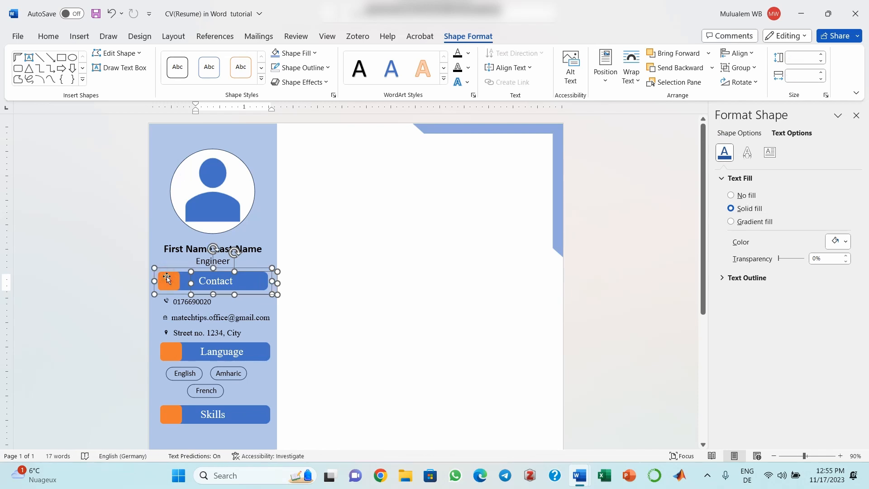
key(ctrl+v)
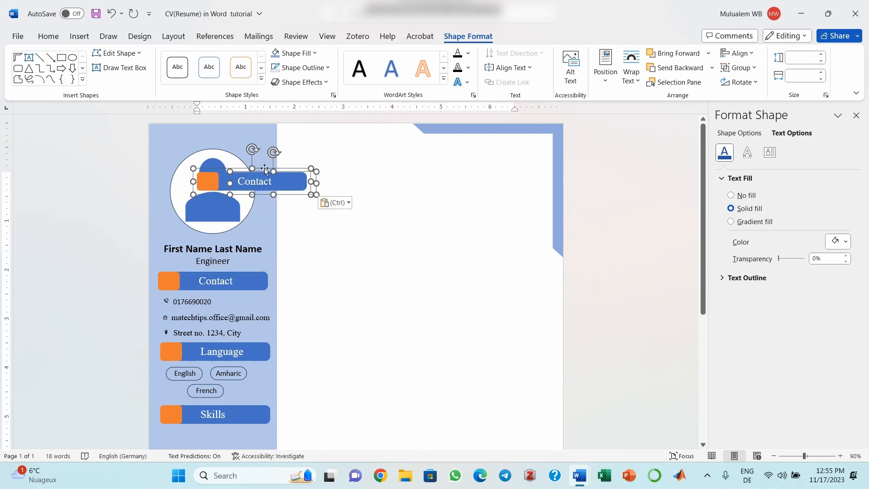
drag(280, 167, 376, 160)
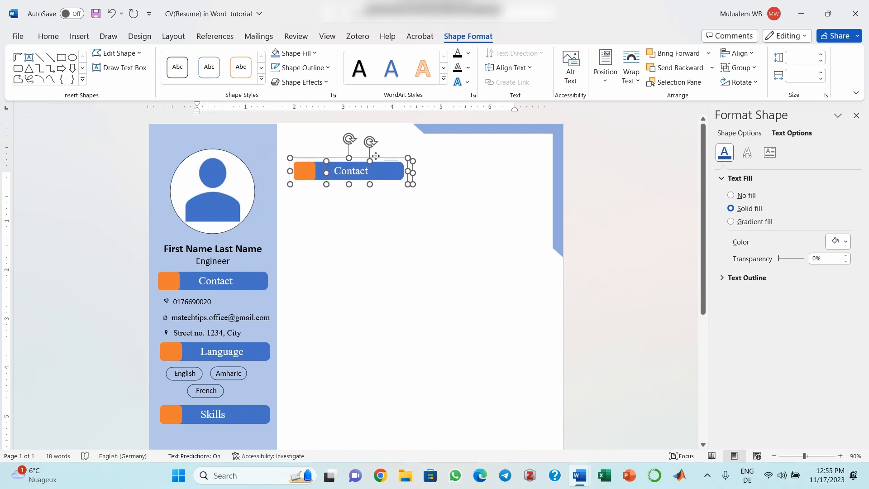
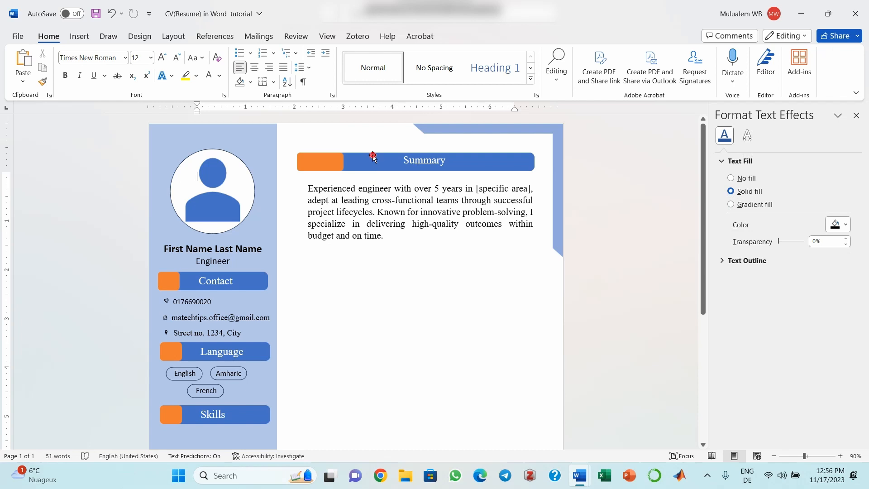
- Duplicate the Summary heading with its bar and place the copy directly below the summary paragraph
click(403, 159)
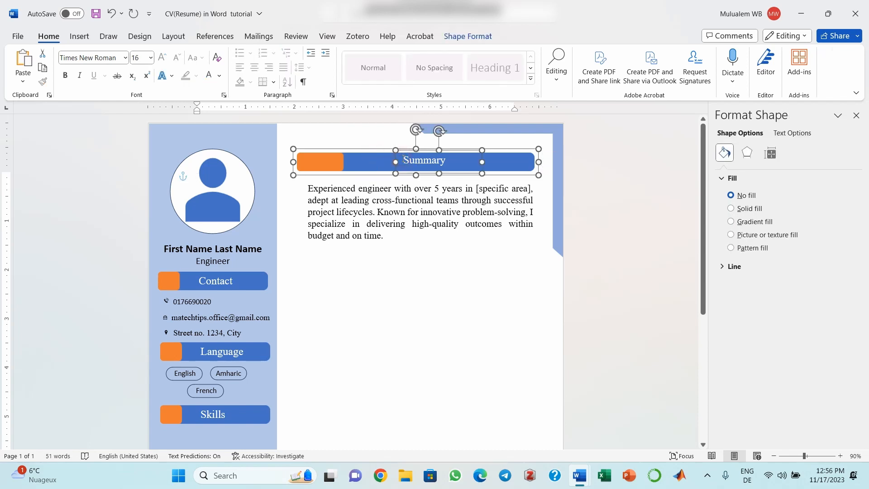
key(ctrl+v)
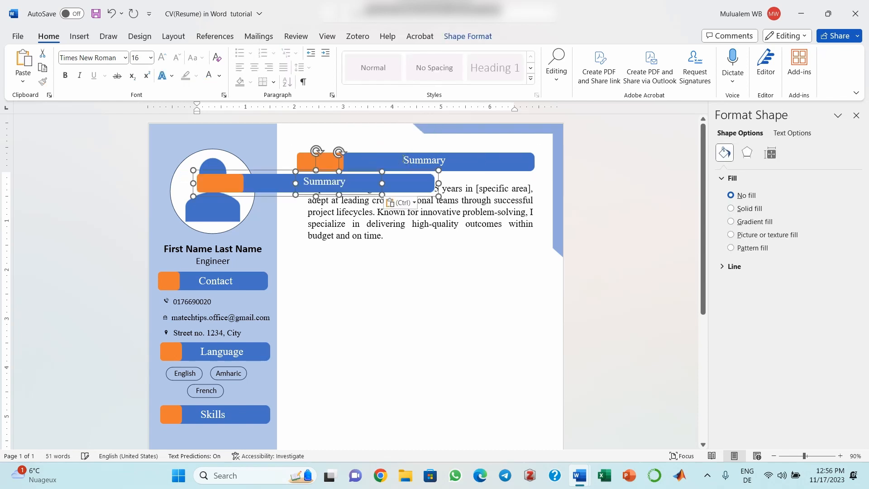
drag(266, 177, 362, 252)
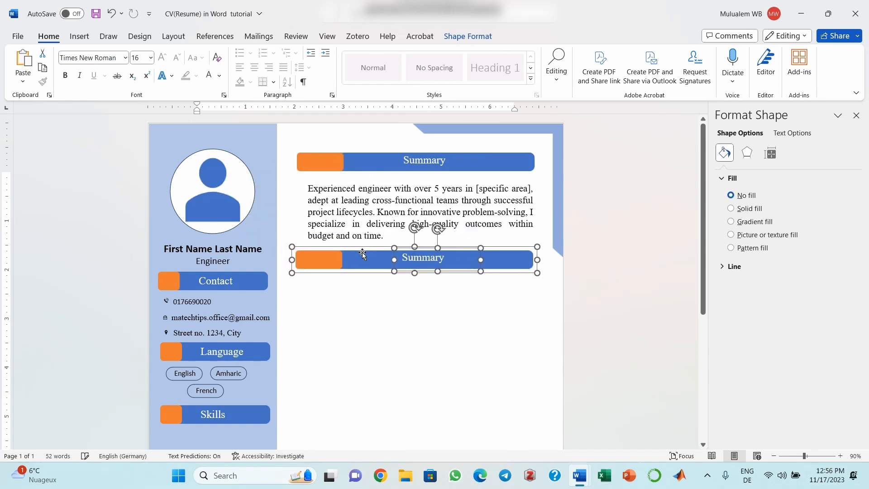
- Change the duplicated heading's text below the summary paragraph to "Experiance"
click(403, 257)
drag(402, 257, 444, 261)
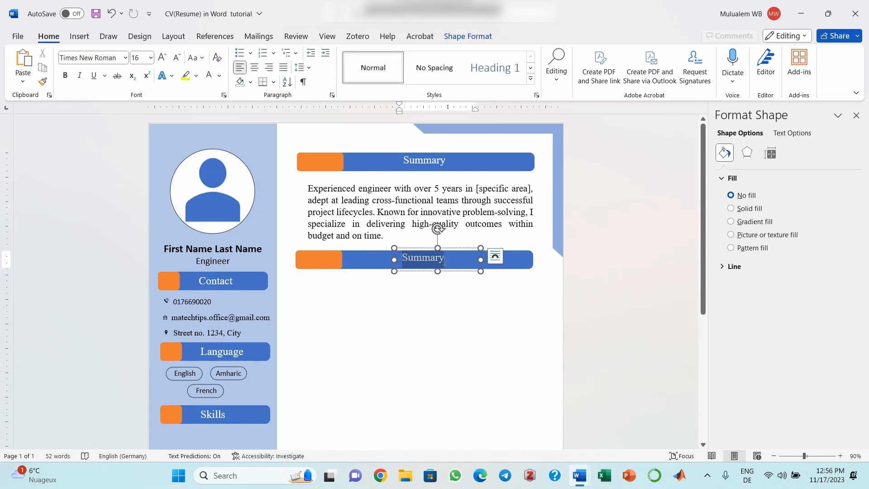
text(Experiance)
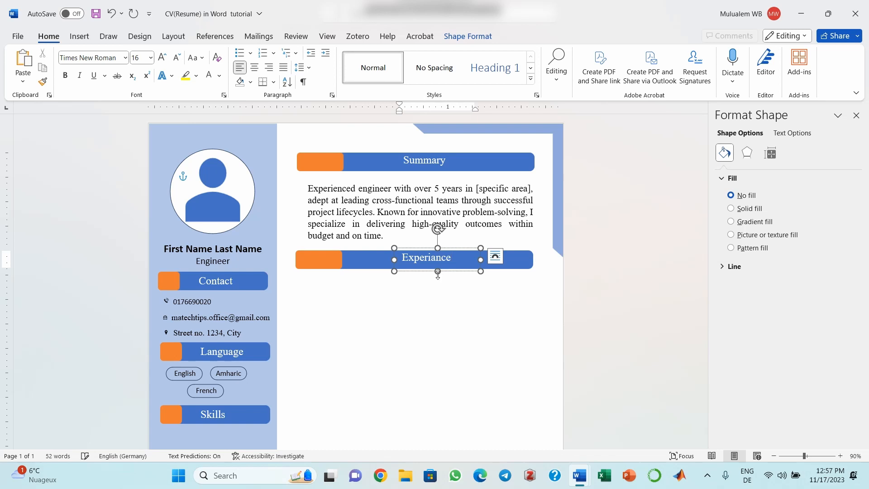
click(445, 324)
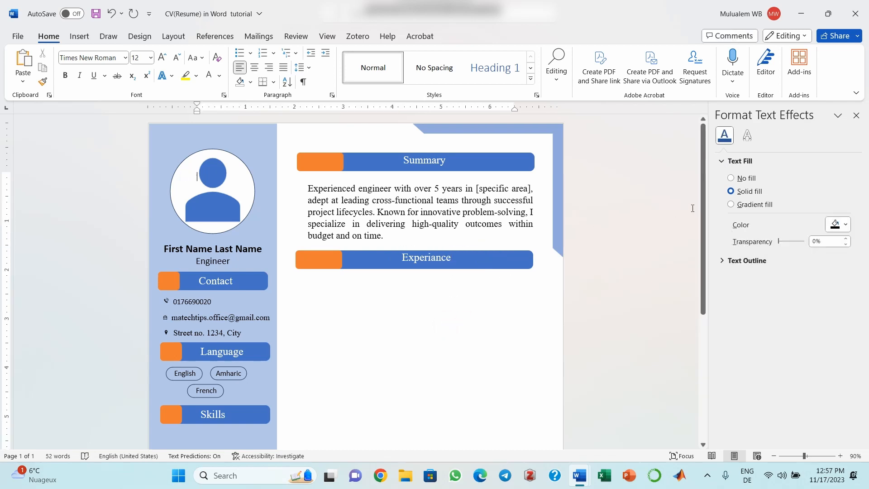
- Switch to the "CV in Word Sample" document and copy the three-line Job Position 1 entry
drag(702, 207, 701, 237)
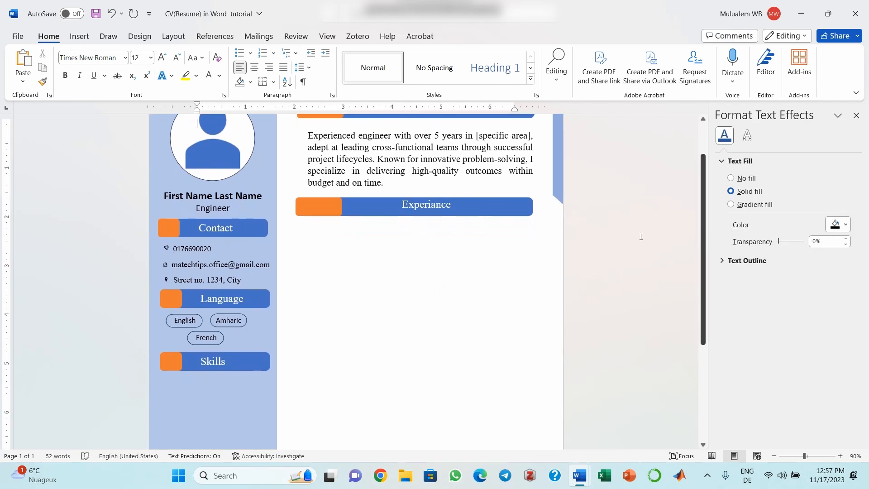
mouse_move(579, 482)
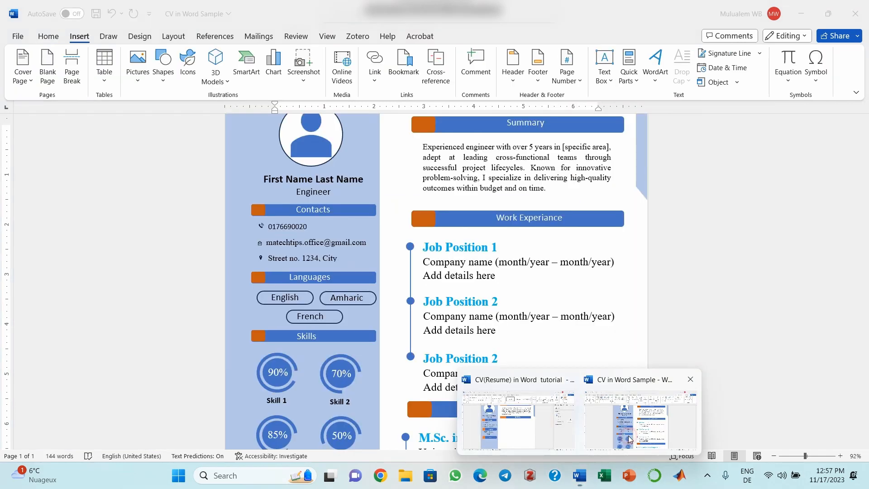
click(629, 440)
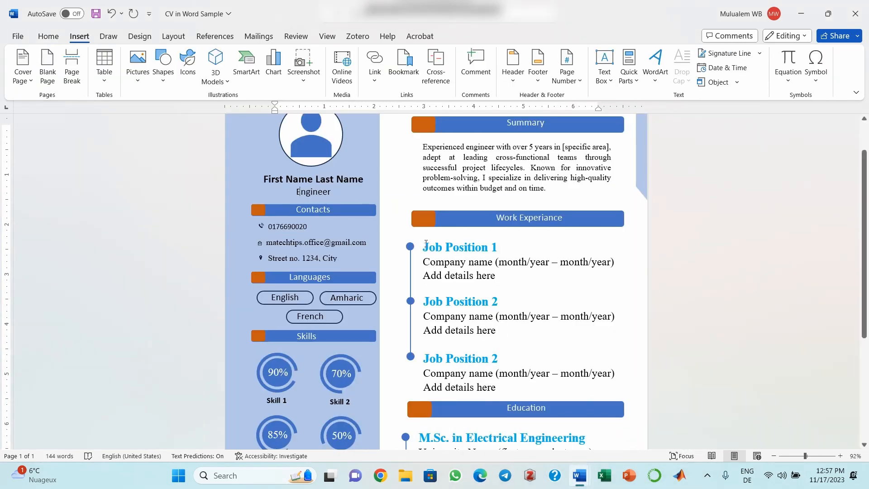
drag(425, 245, 507, 283)
key(ctrl+c)
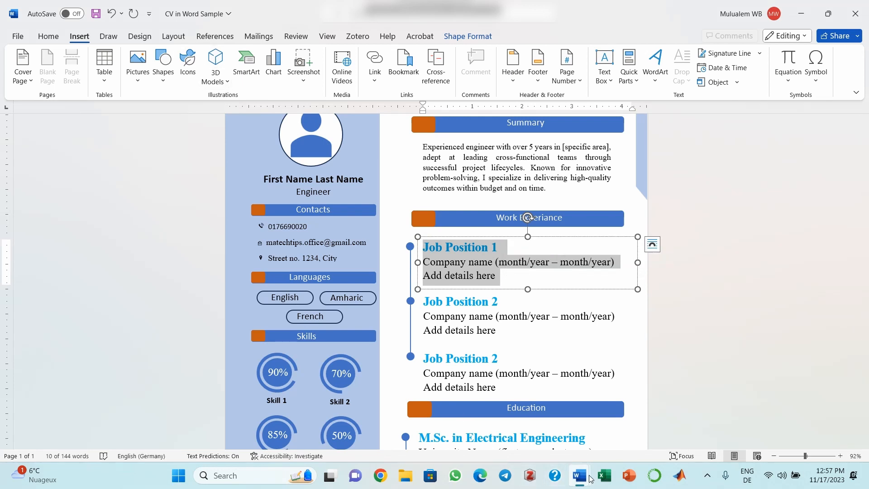
- Back in the tutorial CV, draw a text box about 1.73" high by 4.54" wide below the Experiance heading and paste the job entry into it
mouse_move(591, 479)
click(527, 436)
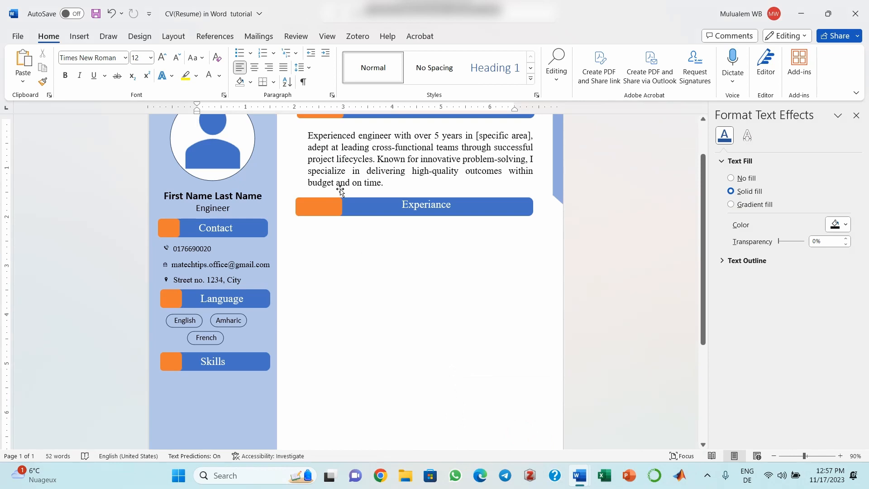
click(79, 36)
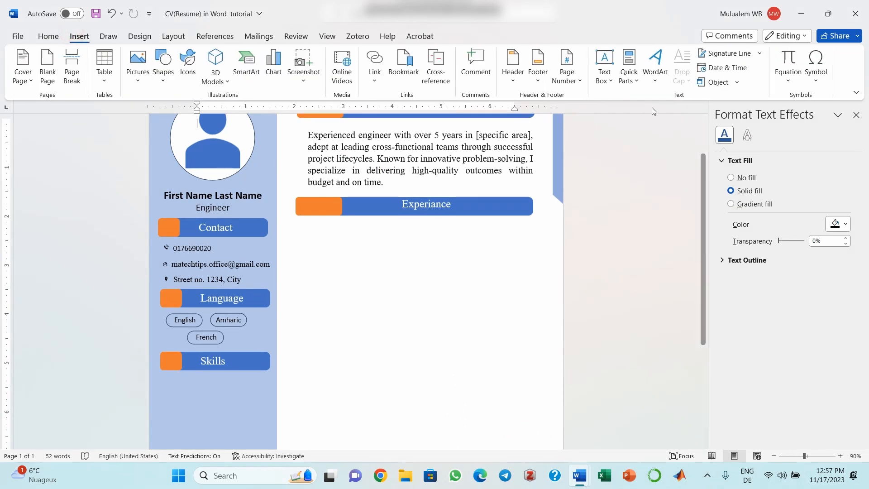
click(604, 73)
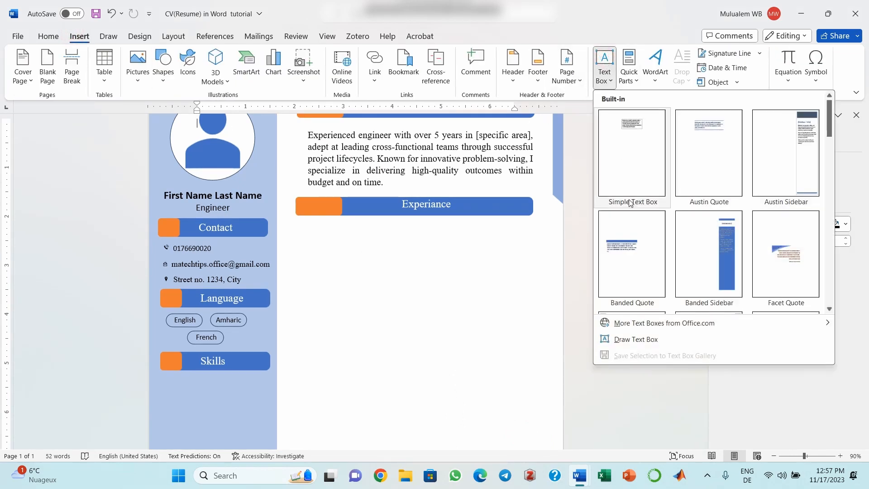
click(653, 343)
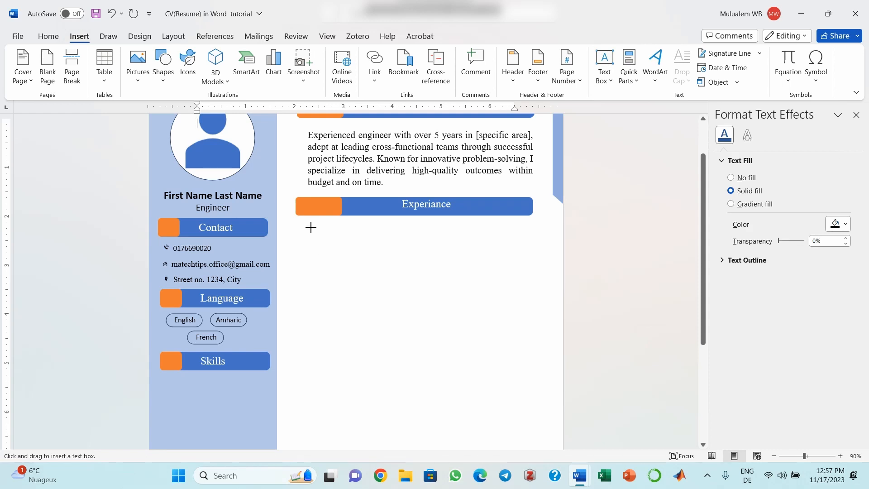
mouse_move(318, 223)
mouse_down()
mouse_move(401, 310)
mouse_move(541, 308)
mouse_up()
key(ctrl+v)
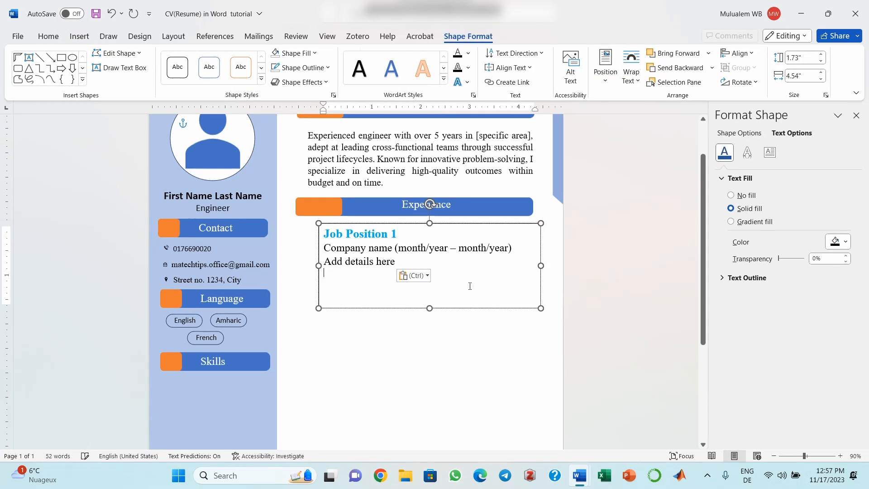
- Shrink the job entry's text box to about 1.03" high and place a duplicate directly below it
drag(429, 307, 417, 280)
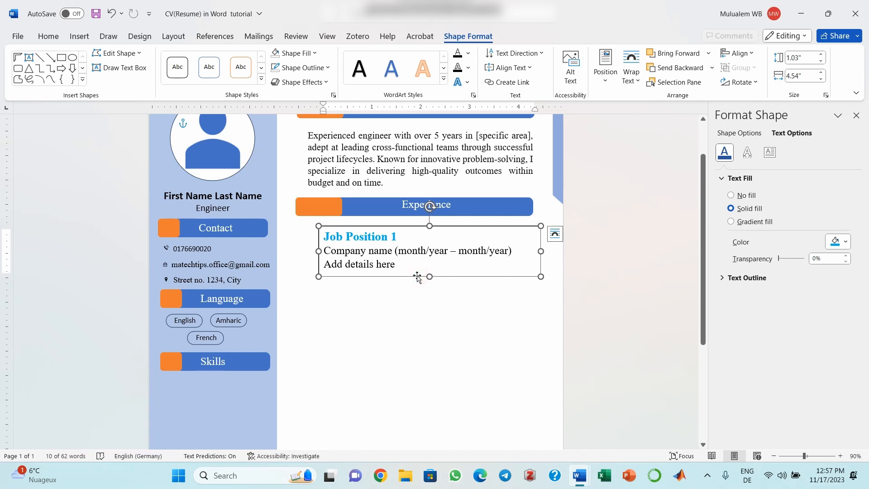
key(ctrl+v)
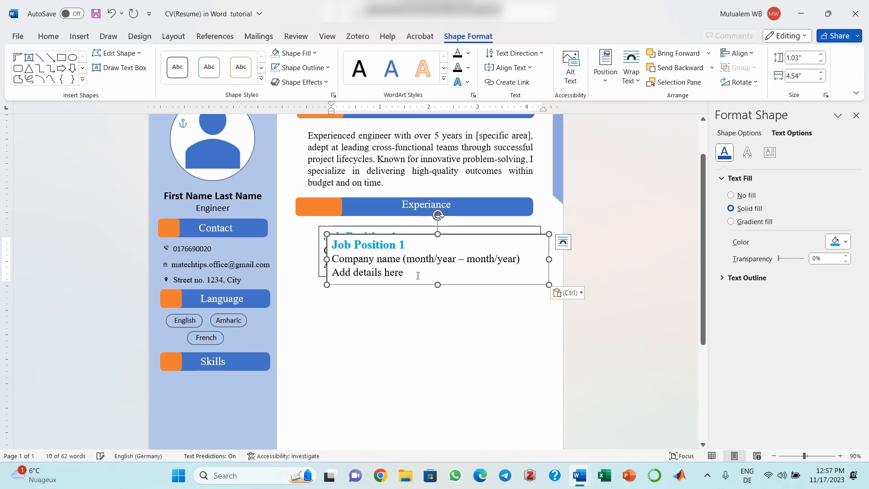
drag(420, 284, 414, 336)
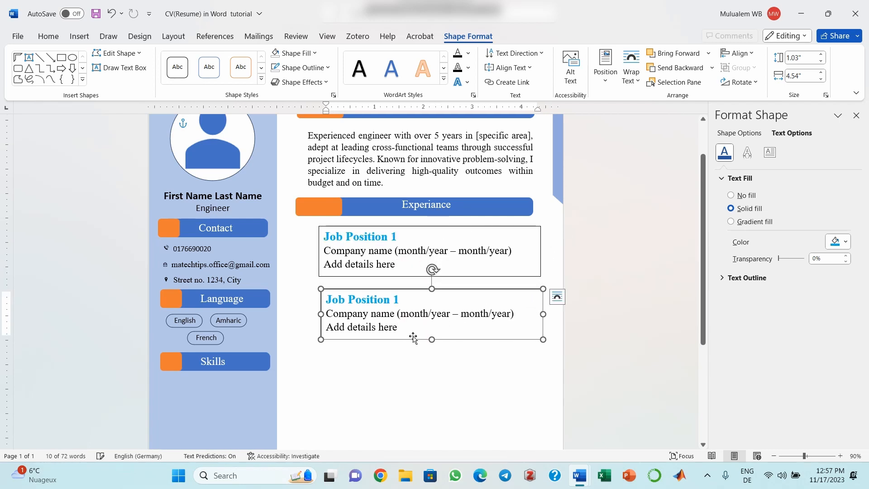
- Change the title of the second job entry to "Job Position 2"
click(400, 295)
key(BackSpace)
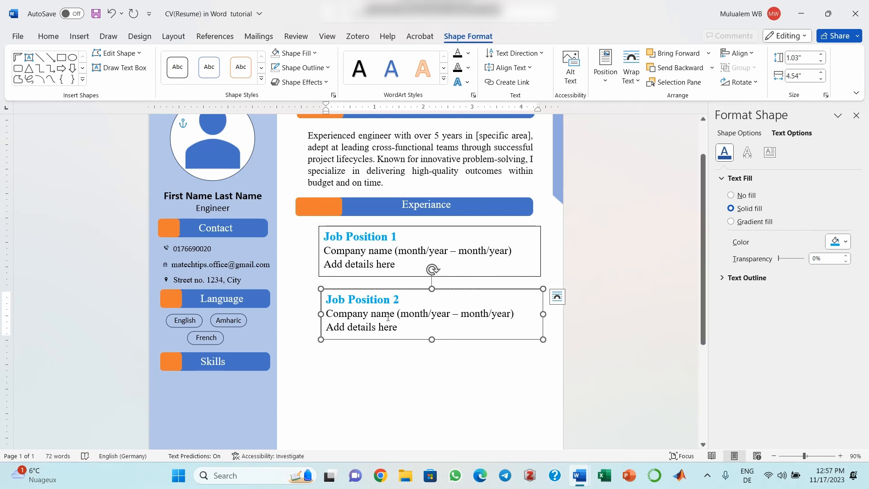
key(ctrl)
- Paste another copy of the Job Position 1 text box and place it below the Job Position 2 entry
click(381, 342)
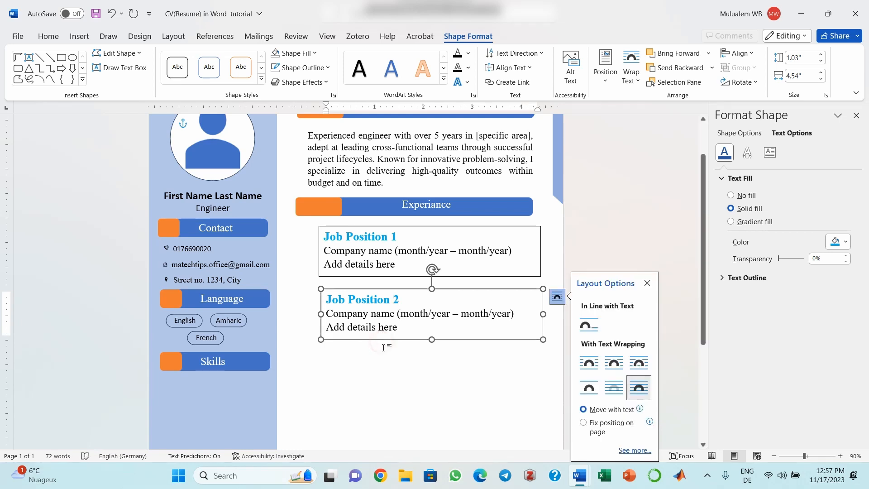
click(390, 366)
key(ctrl+v)
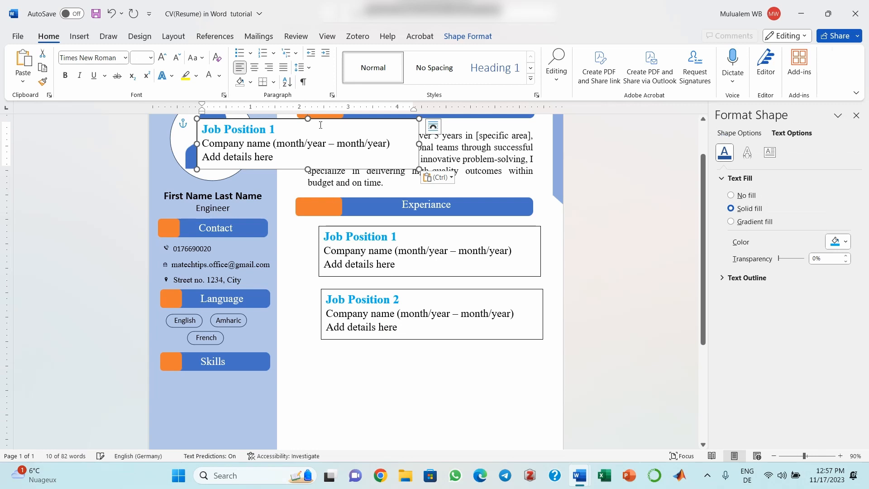
drag(289, 170, 410, 401)
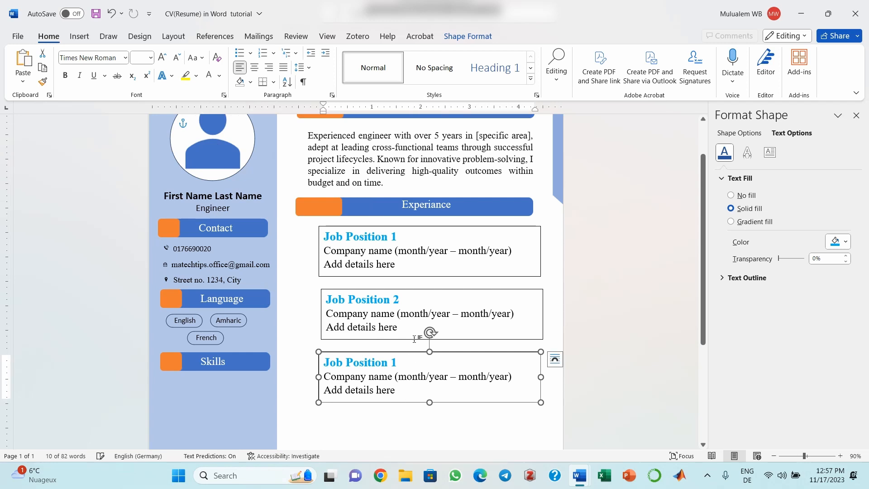
- Move the three job entry text boxes closer together so they stack edge to edge beneath the Experiance heading
drag(432, 291, 427, 283)
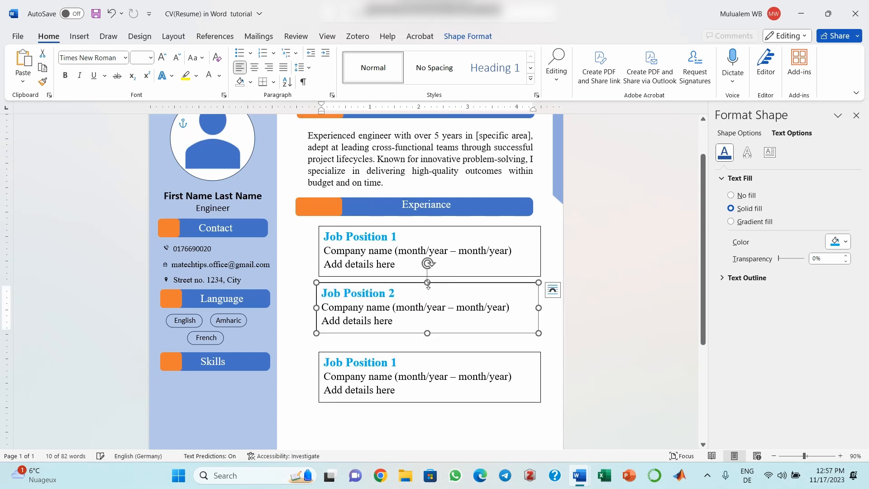
drag(415, 354, 412, 344)
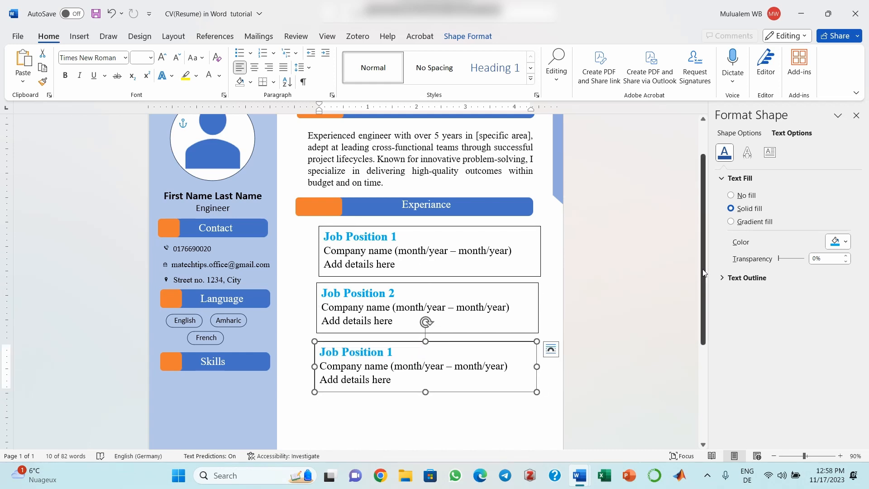
drag(703, 273, 701, 301)
drag(405, 198, 406, 194)
drag(421, 252, 421, 244)
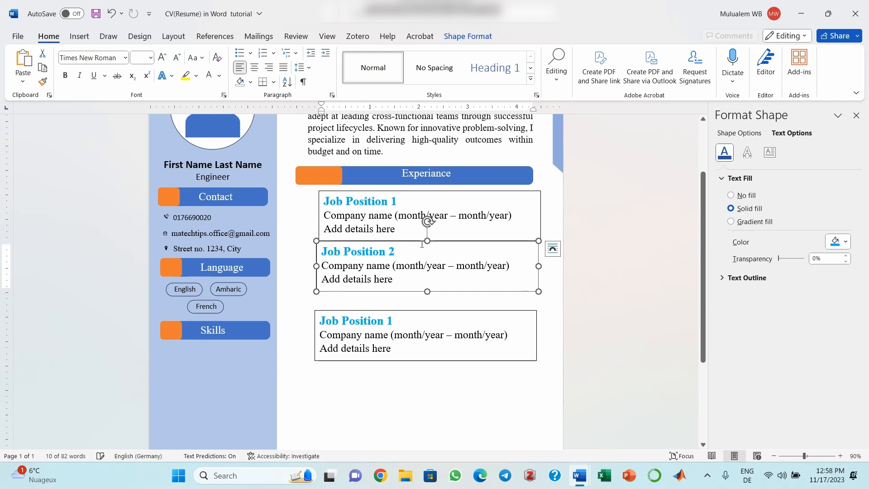
drag(438, 314, 439, 295)
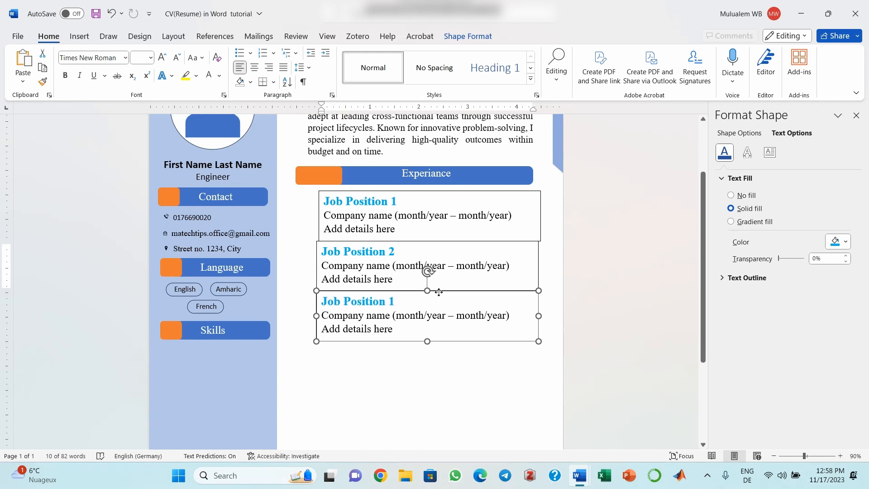
click(430, 245)
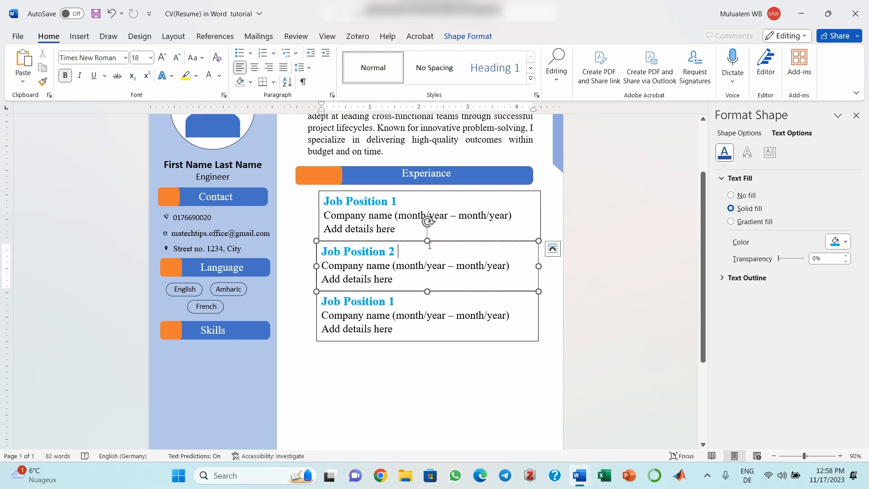
drag(420, 242, 421, 242)
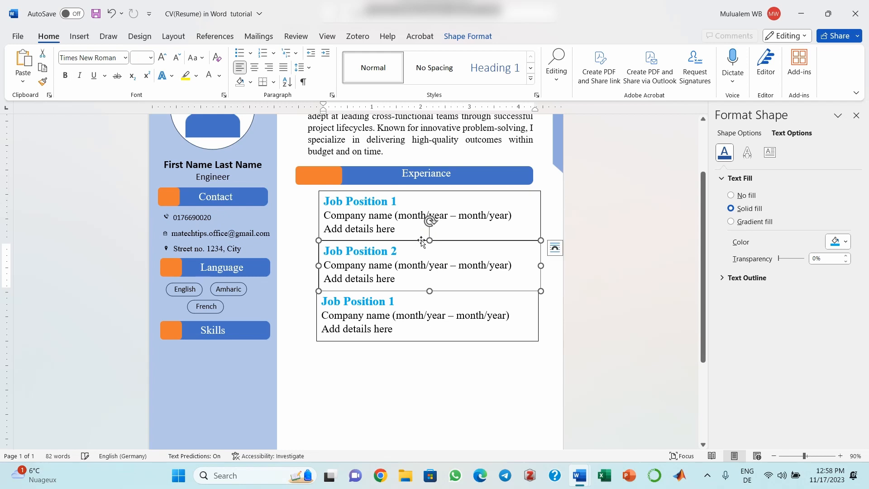
- Remove the outline from all three job entry text boxes
click(417, 192)
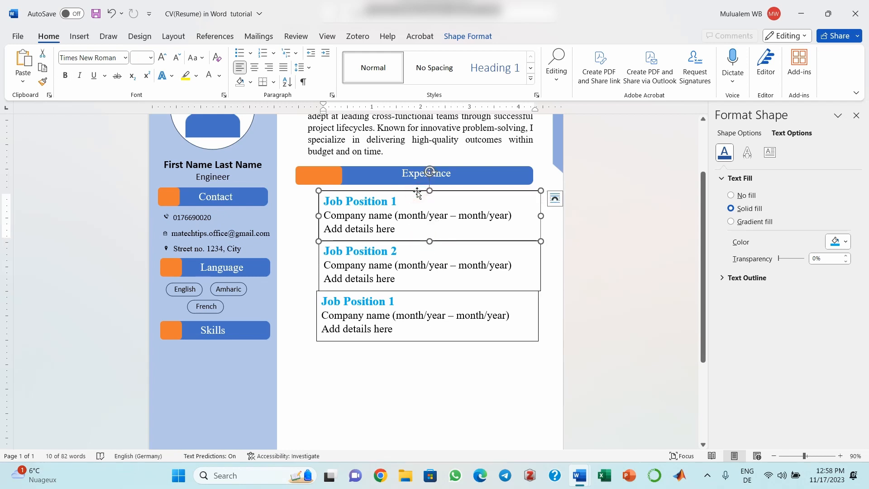
click(454, 37)
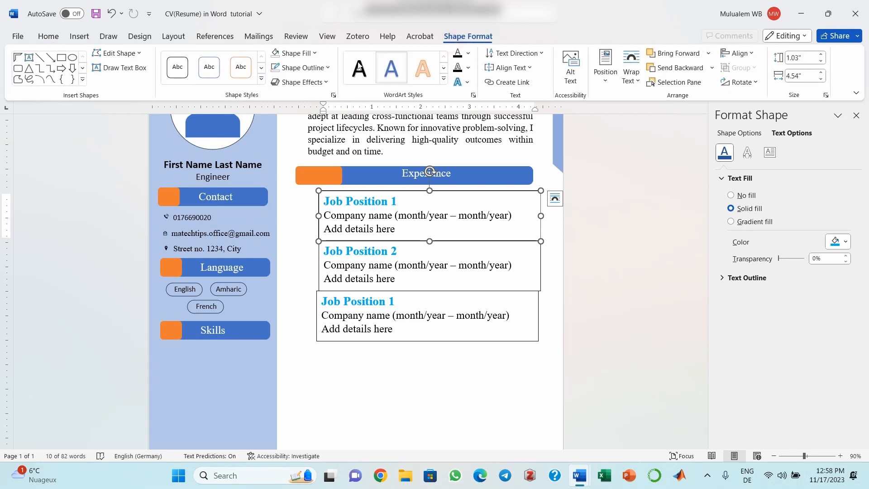
click(320, 69)
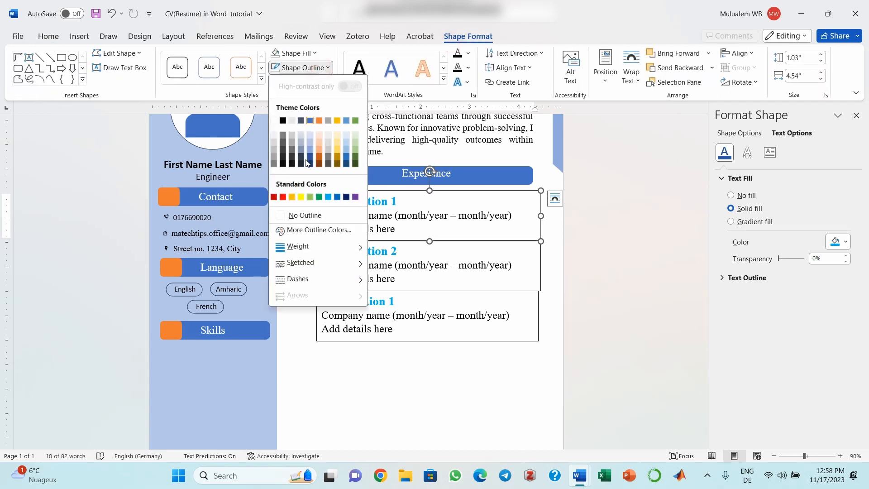
click(301, 215)
click(390, 264)
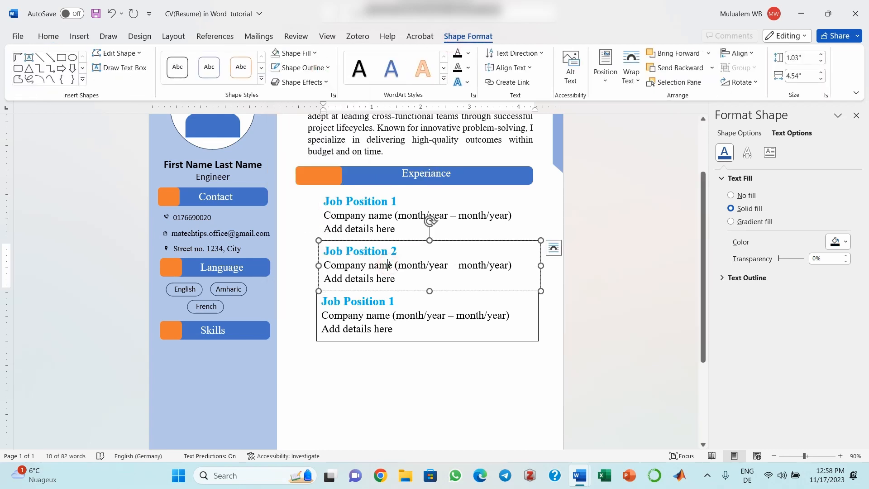
click(407, 293)
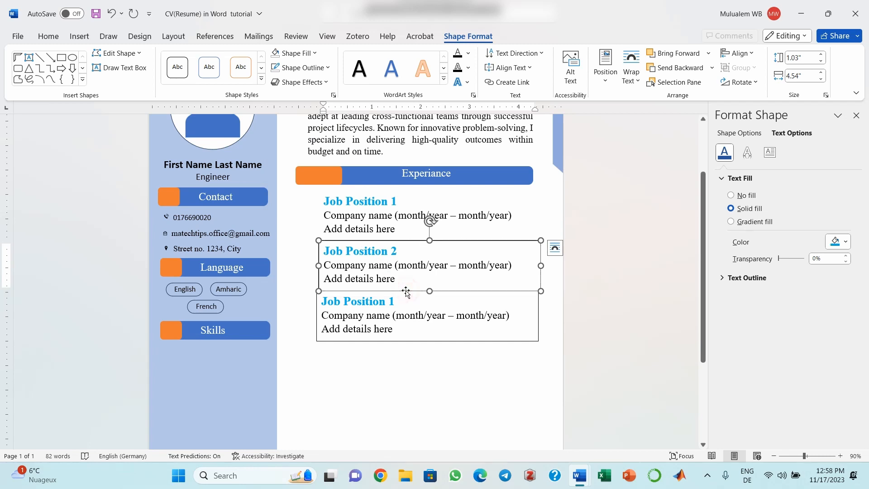
click(301, 67)
click(299, 215)
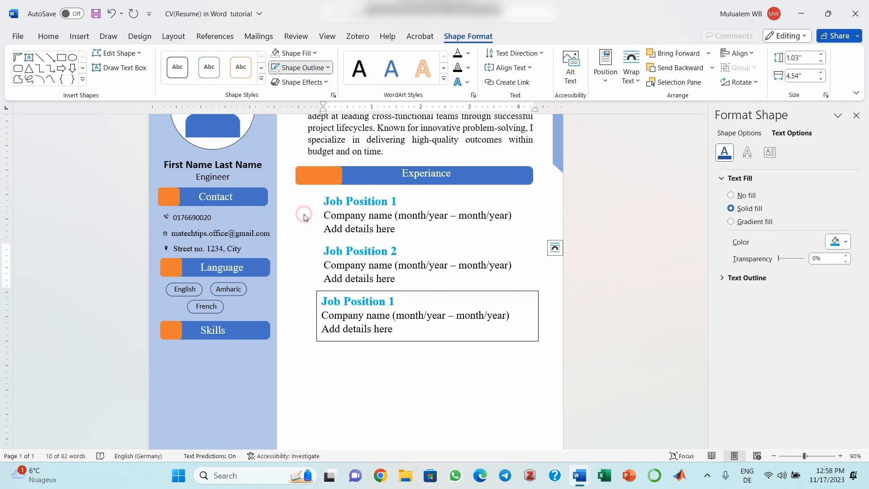
click(372, 341)
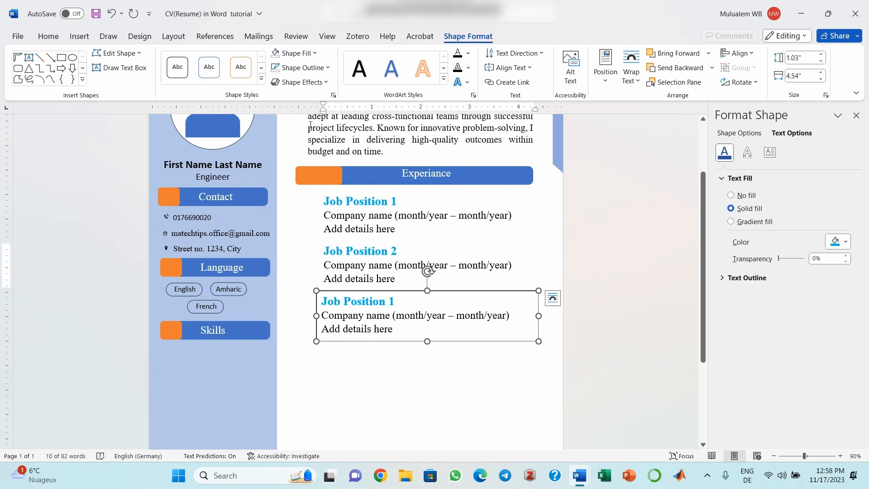
click(320, 68)
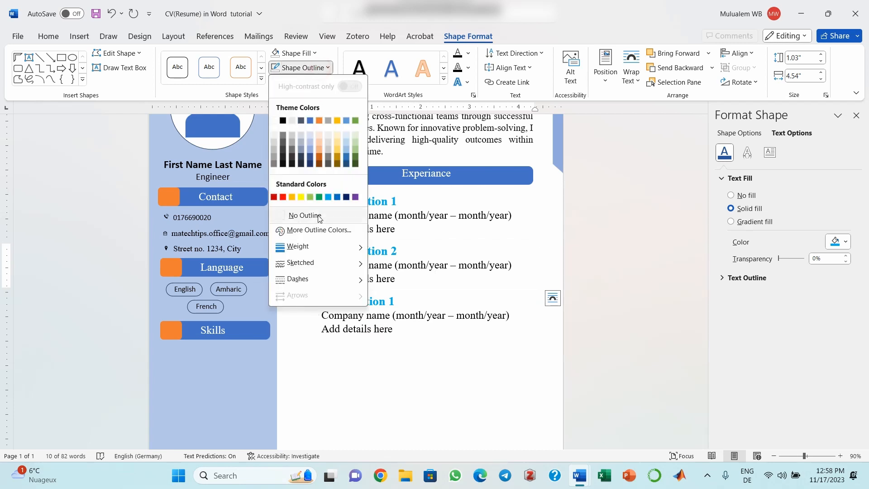
click(296, 216)
click(456, 419)
- Draw a vertical straight line about 2.13" long beside the job entries, starting next to the first title
scroll(457, 420, up, 1)
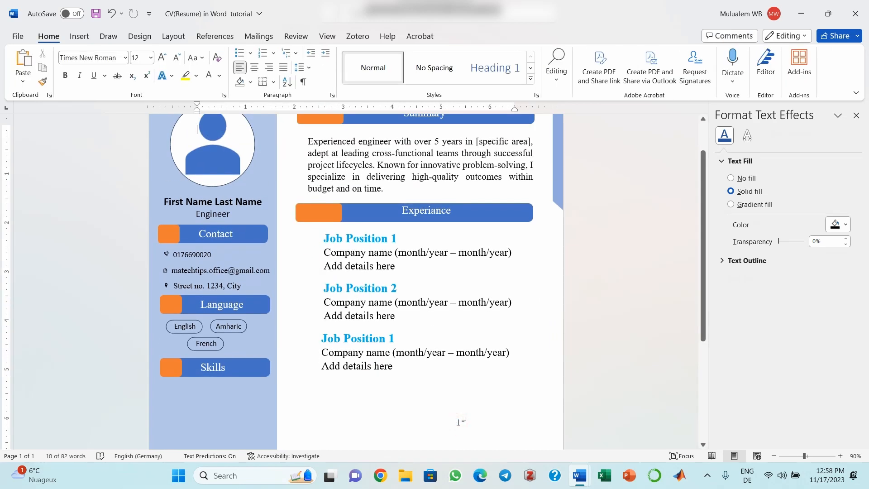
click(84, 38)
click(163, 68)
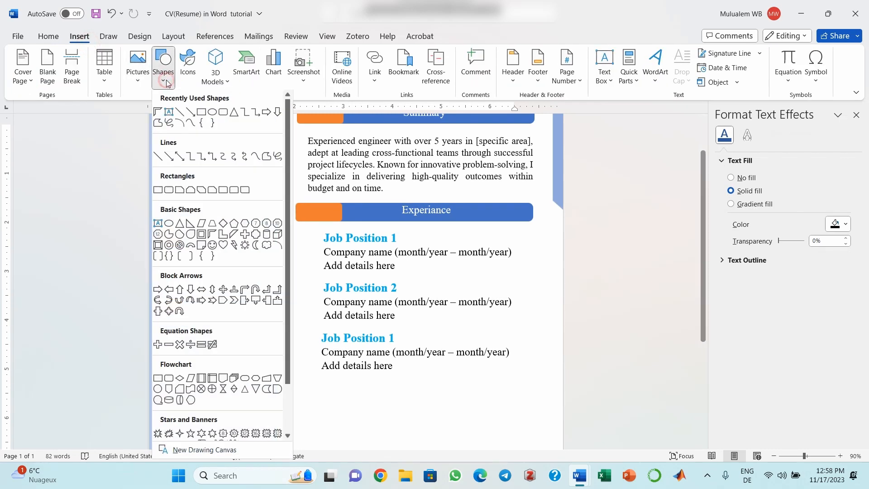
click(180, 113)
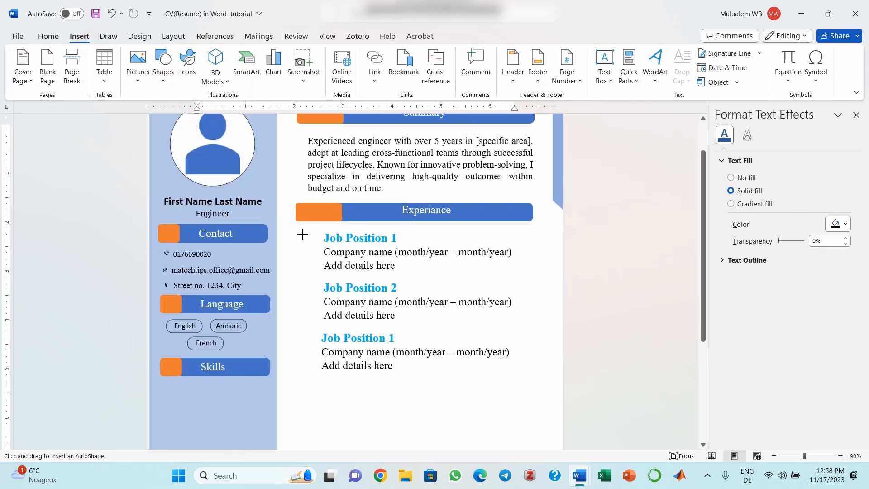
drag(308, 235, 307, 362)
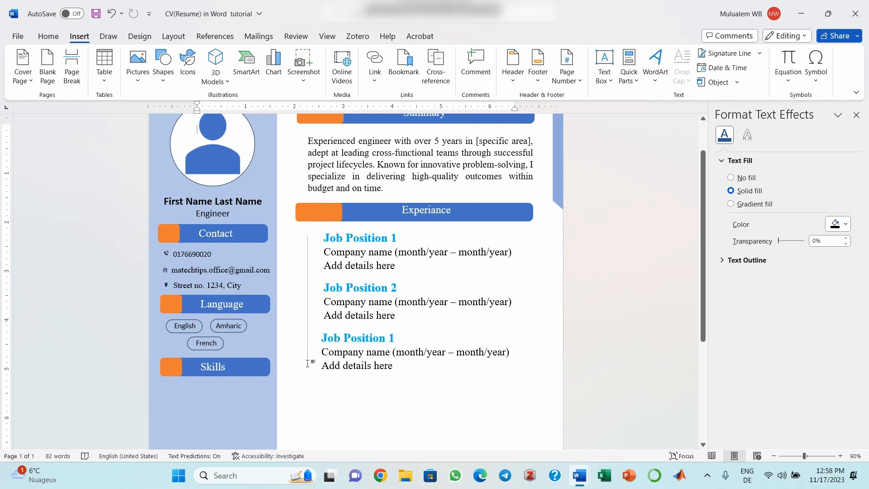
click(307, 339)
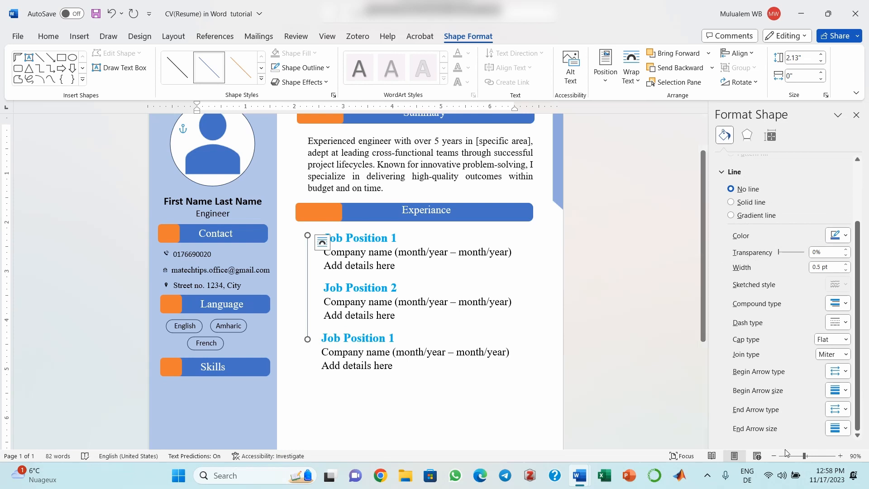
- Set the vertical line's weight to 1½ pt
click(812, 456)
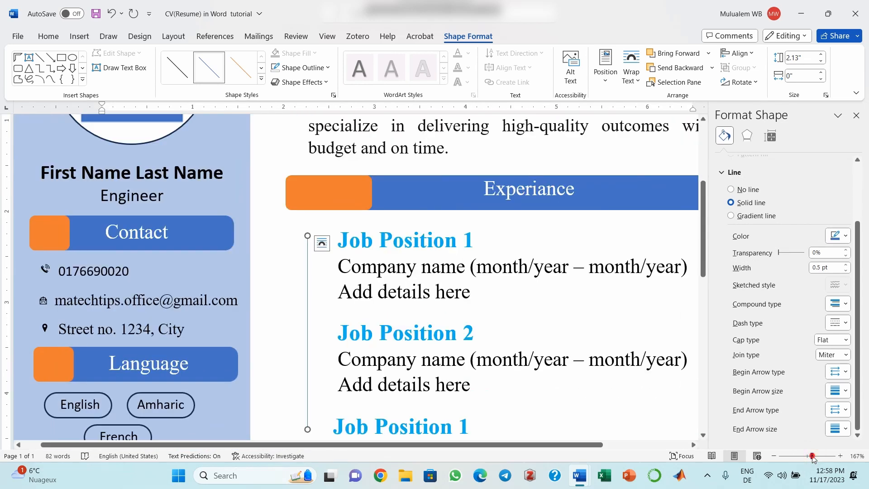
click(810, 456)
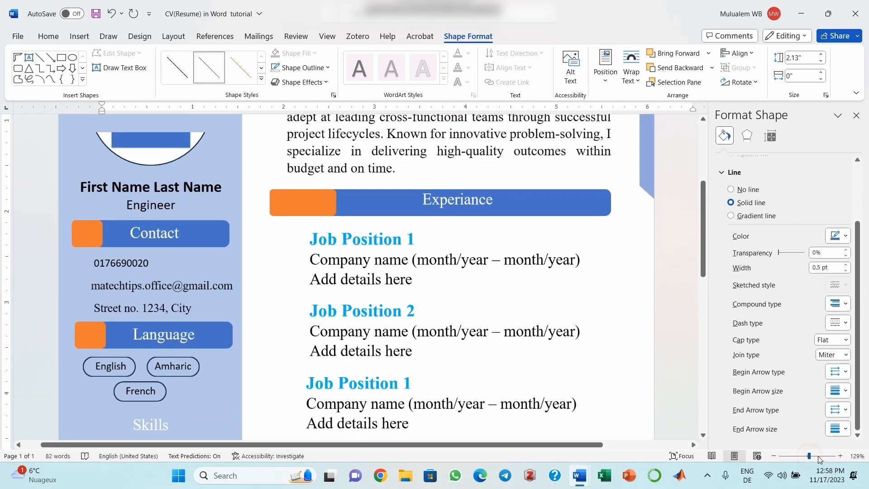
click(819, 455)
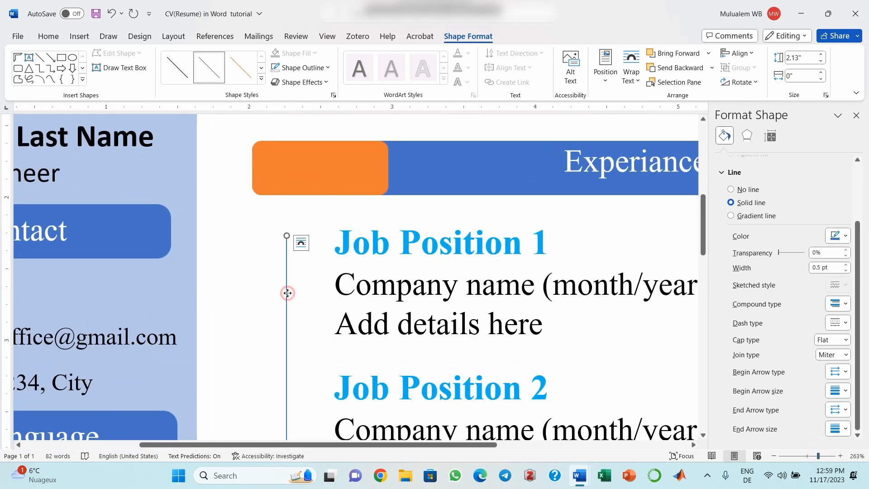
click(328, 69)
mouse_move(317, 247)
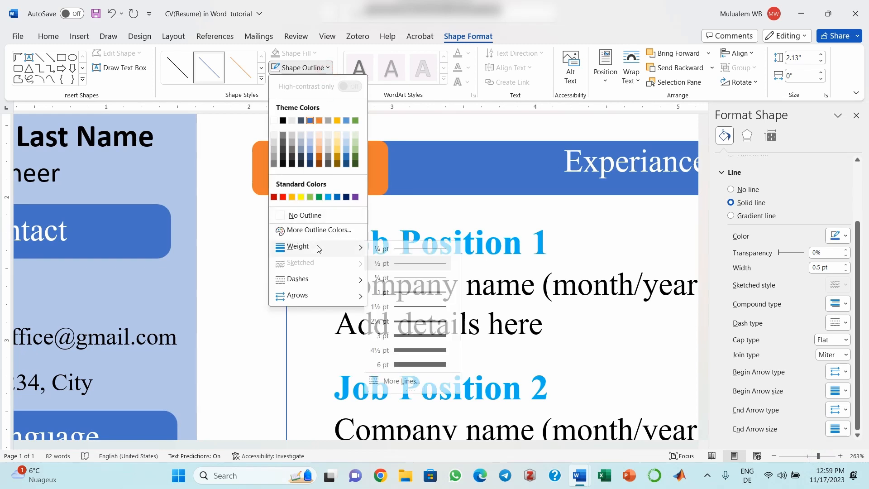
click(415, 308)
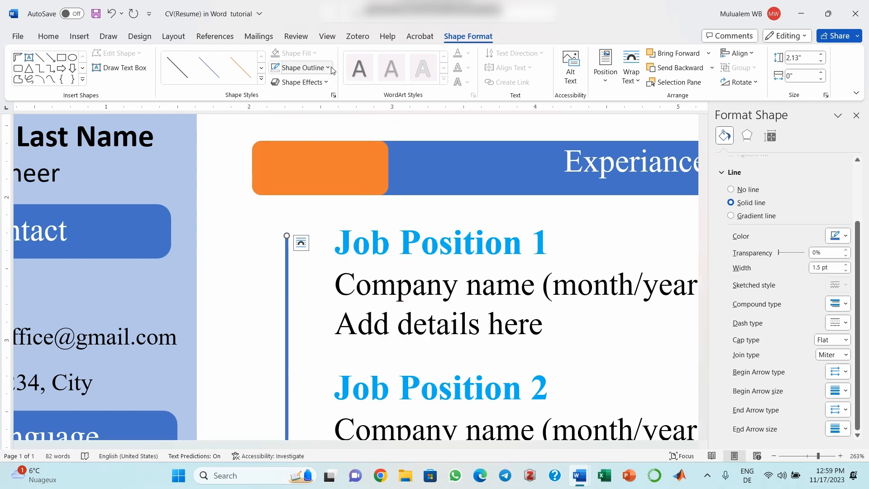
- Recolor the vertical line with a darker shade of the theme blue
click(301, 67)
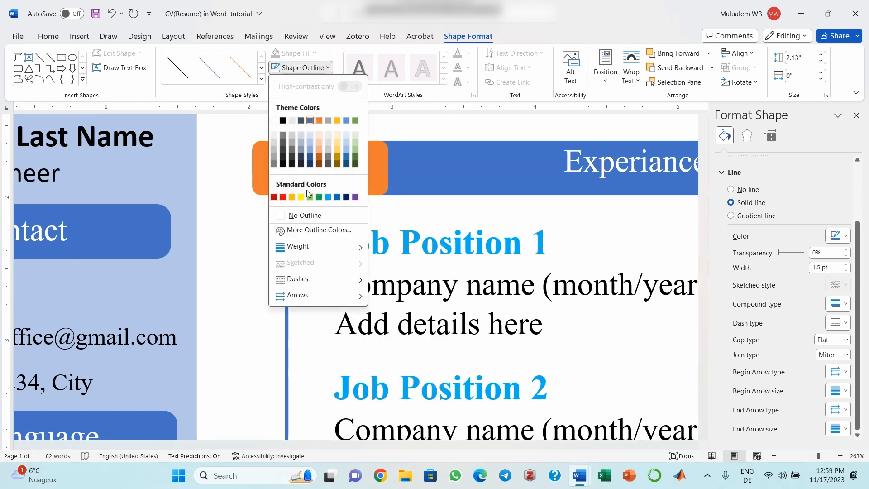
click(308, 148)
click(327, 74)
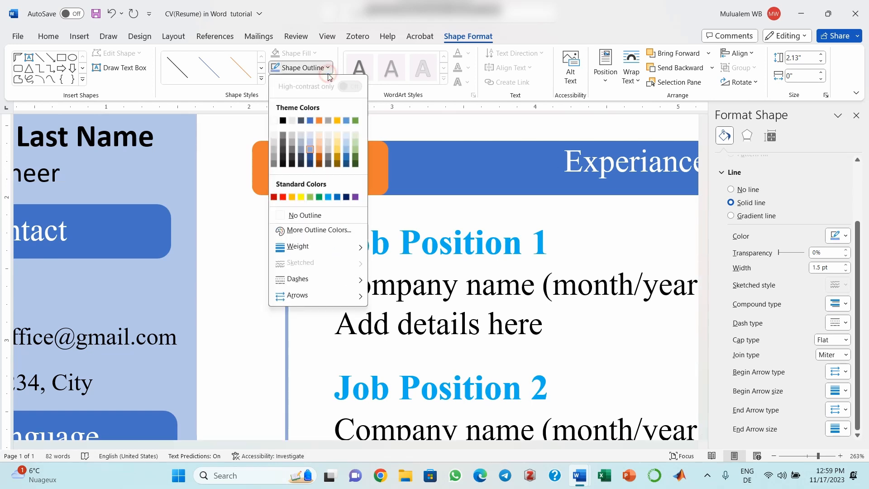
click(310, 157)
click(311, 156)
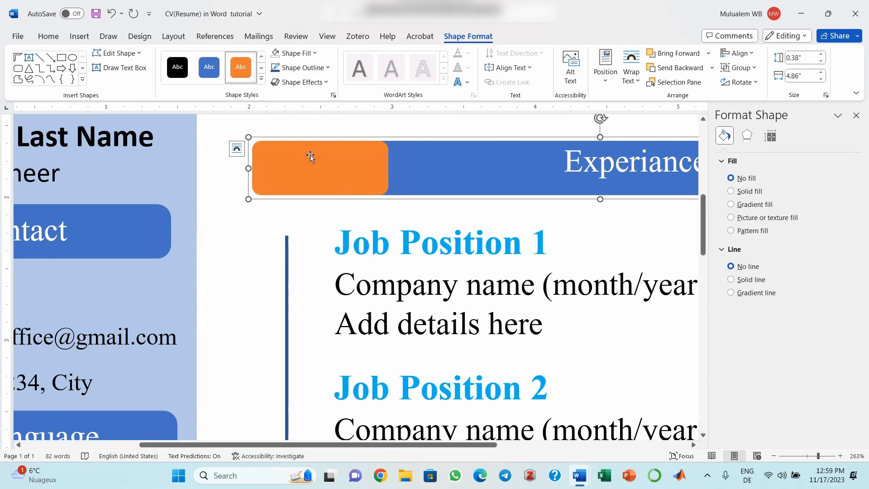
click(290, 251)
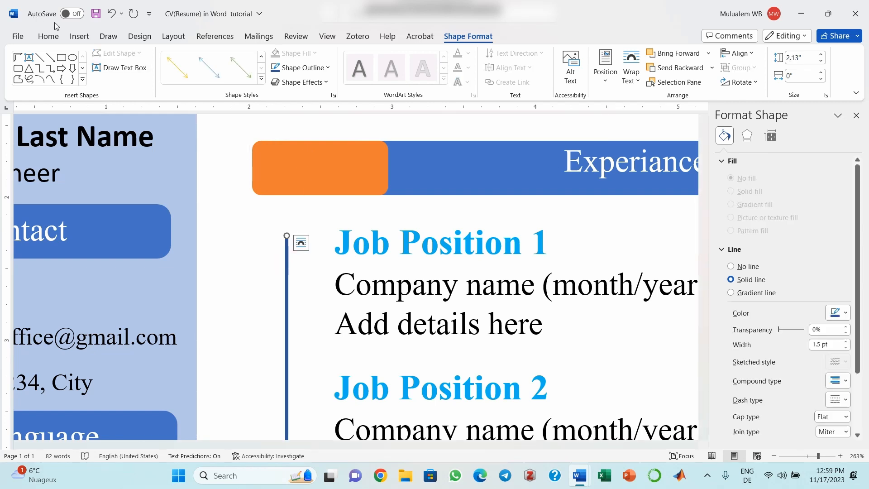
- Draw a small circle about 0.11" by 0.11" just above the upper end of the vertical line
click(77, 36)
click(165, 69)
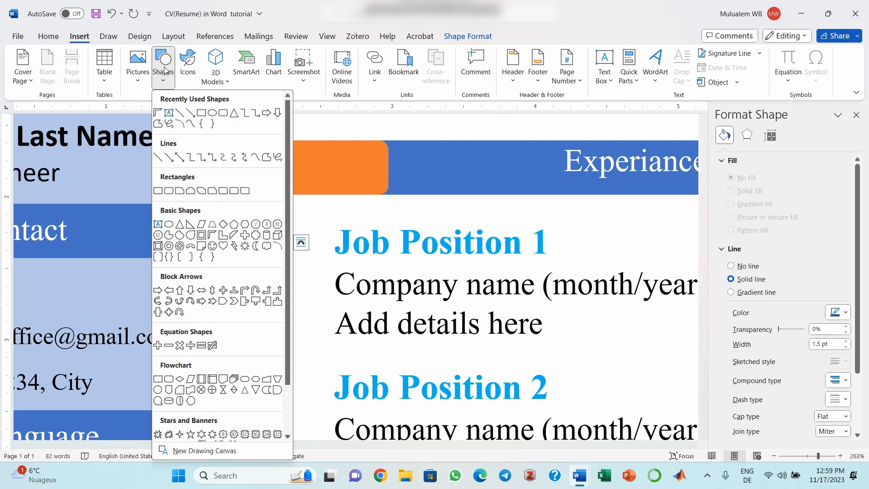
click(214, 113)
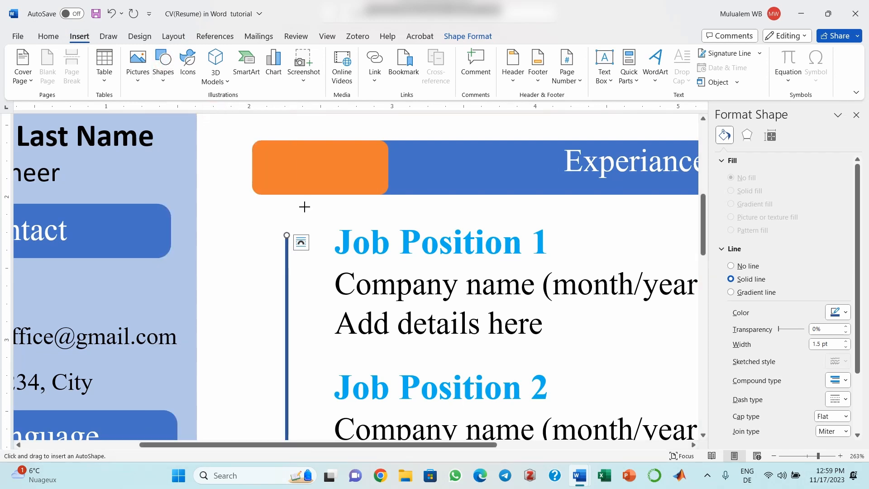
drag(301, 207, 319, 224)
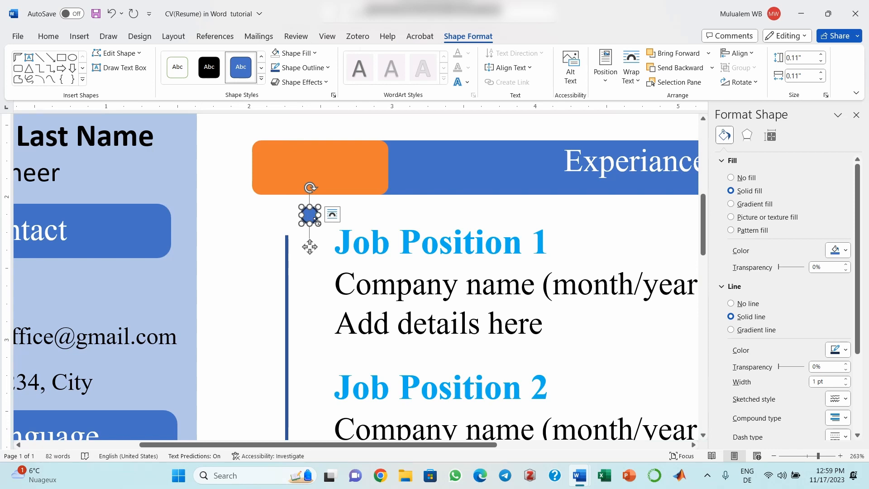
- Replace the small circle with a new one about 0.23" by 0.23" centred over the upper end of the vertical line
drag(316, 222, 327, 229)
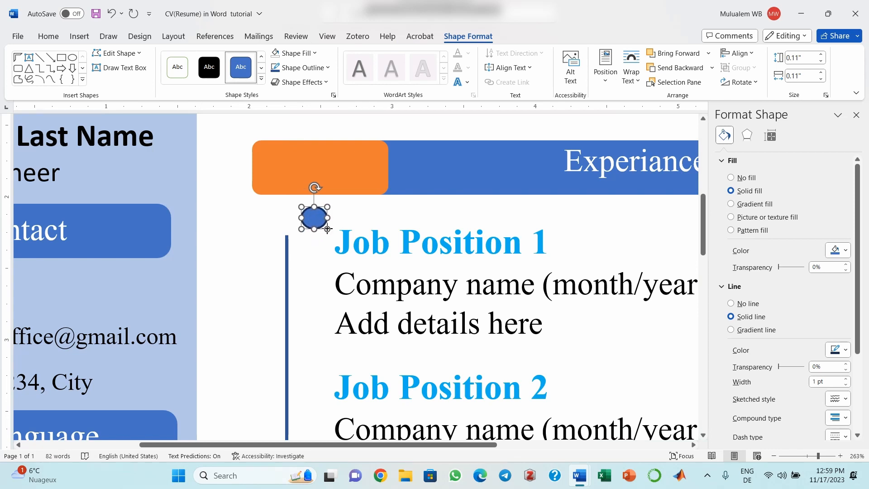
key(Delete)
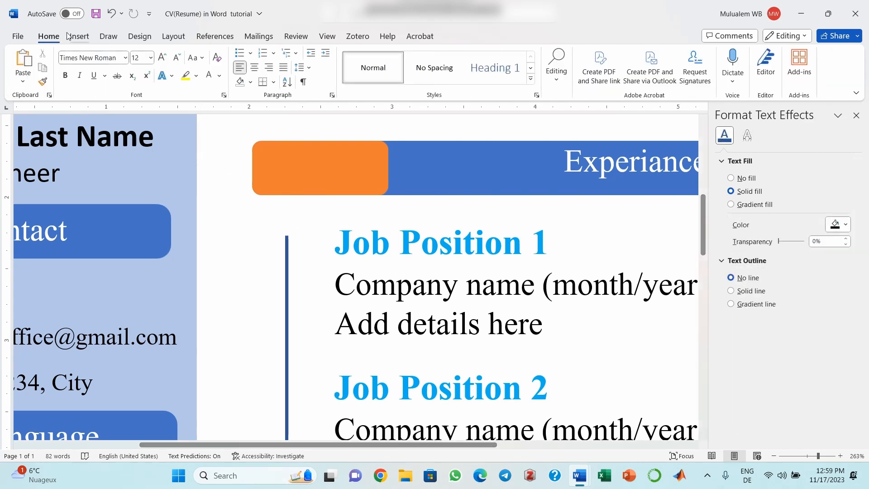
click(74, 36)
click(164, 73)
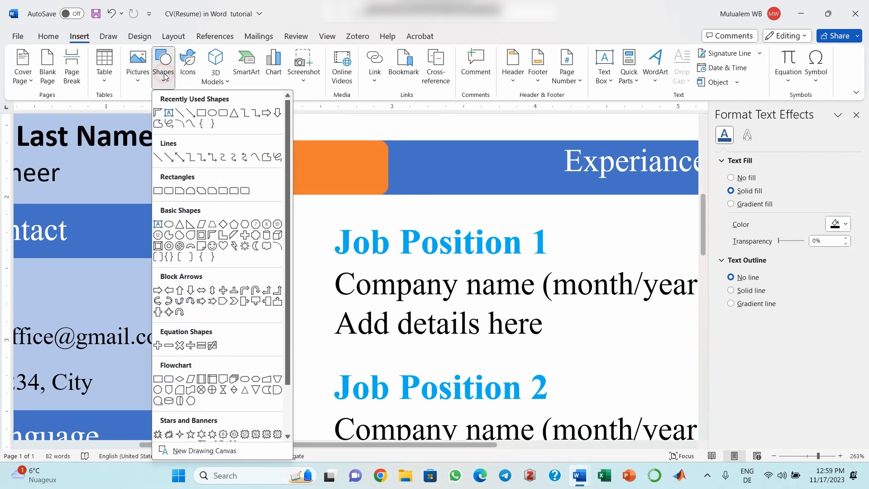
click(212, 113)
drag(270, 214, 305, 245)
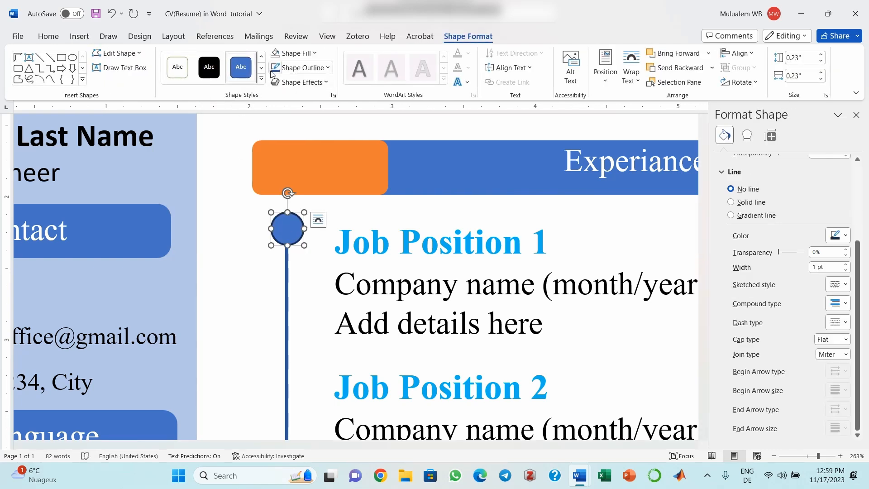
- Fill the new circle with the theme blue and remove its outline
click(312, 54)
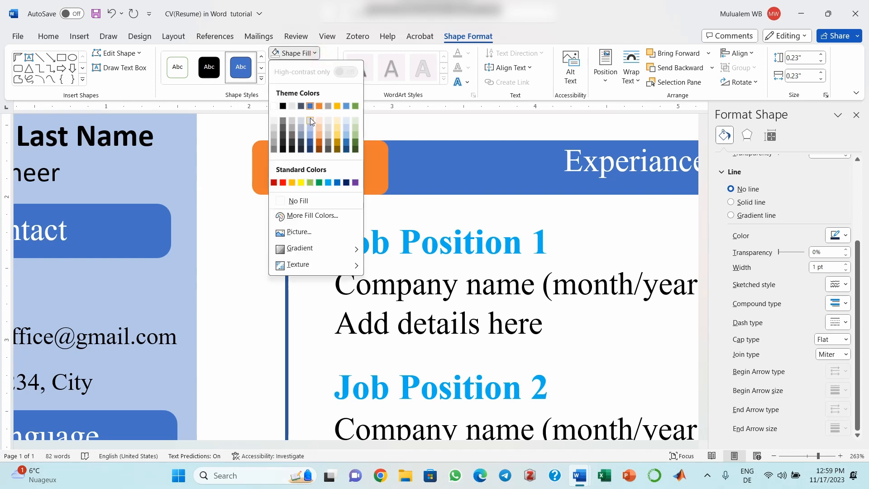
click(310, 121)
click(312, 68)
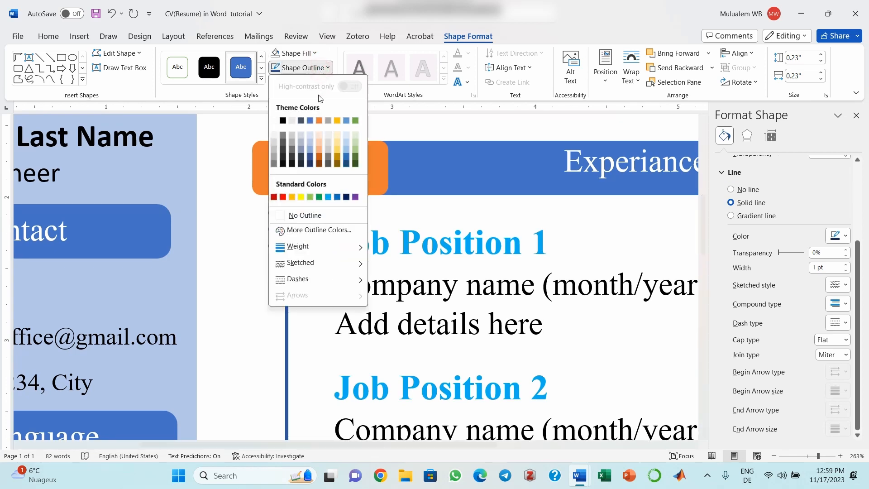
click(313, 216)
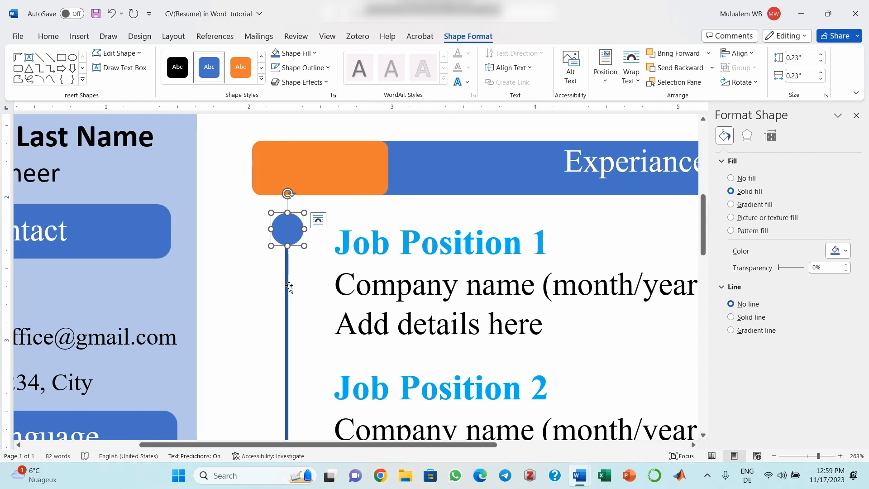
- Recolor the vertical timeline line with the same theme blue as the circle
click(288, 286)
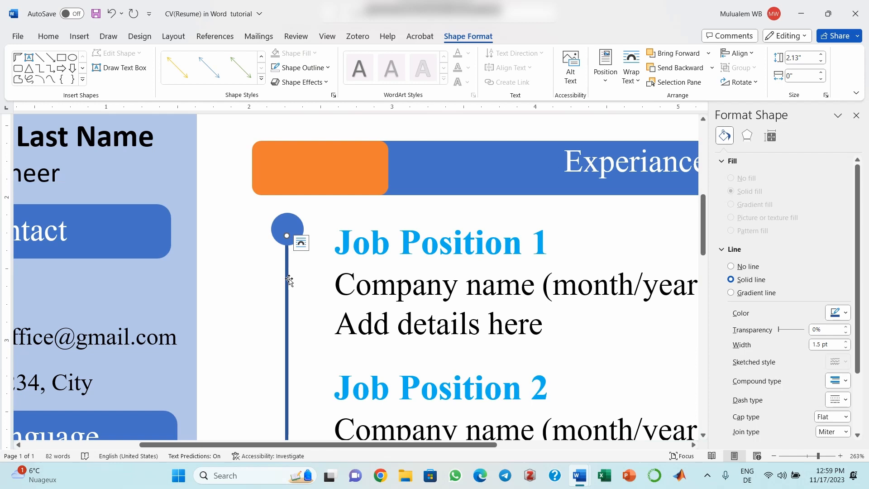
click(322, 67)
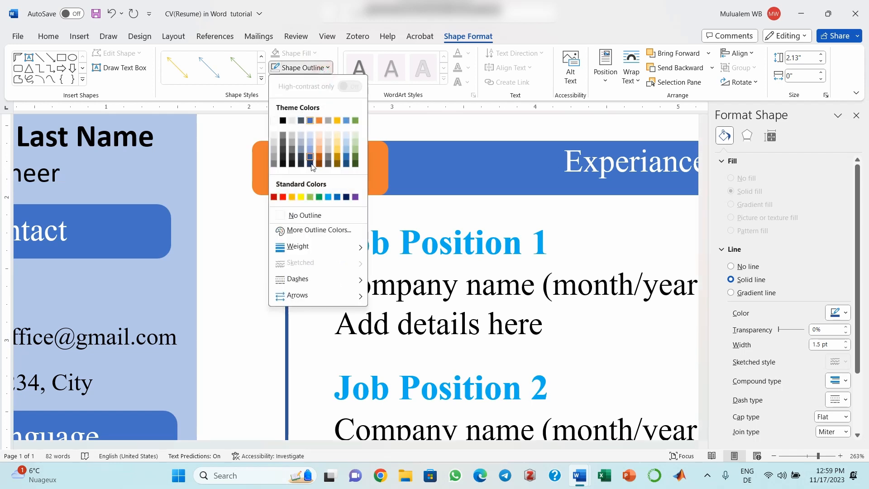
click(310, 127)
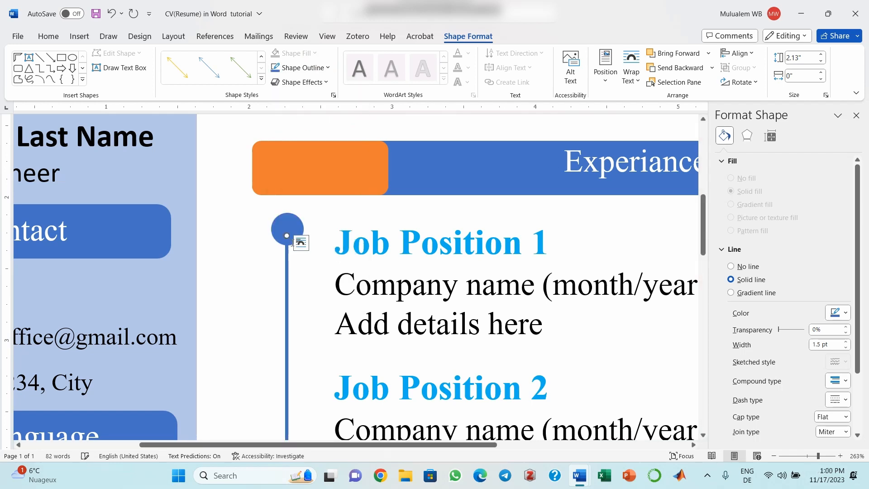
- Duplicate the circle twice and place the copies on the line beside the second and third job titles
click(293, 226)
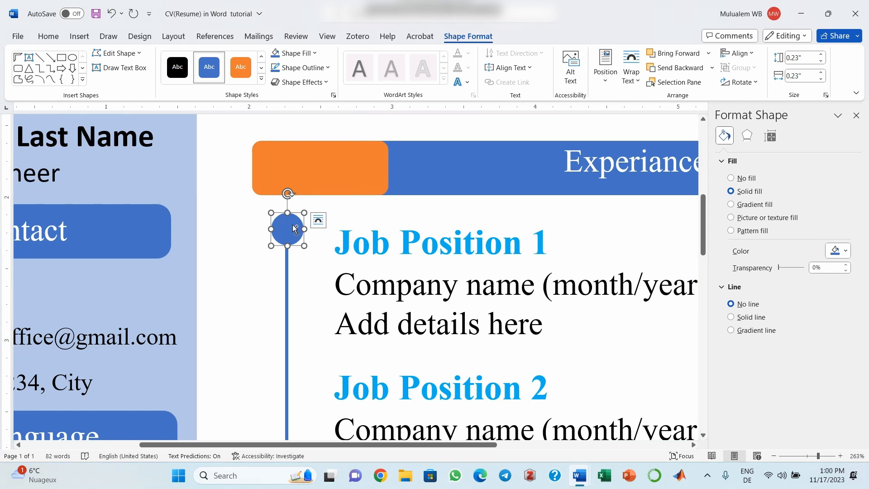
key(ctrl+v)
drag(312, 242, 289, 378)
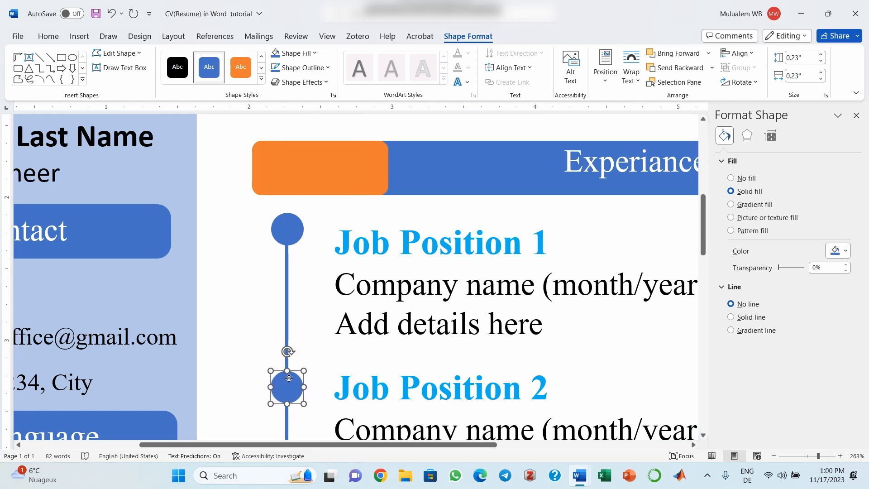
key(ctrl+v)
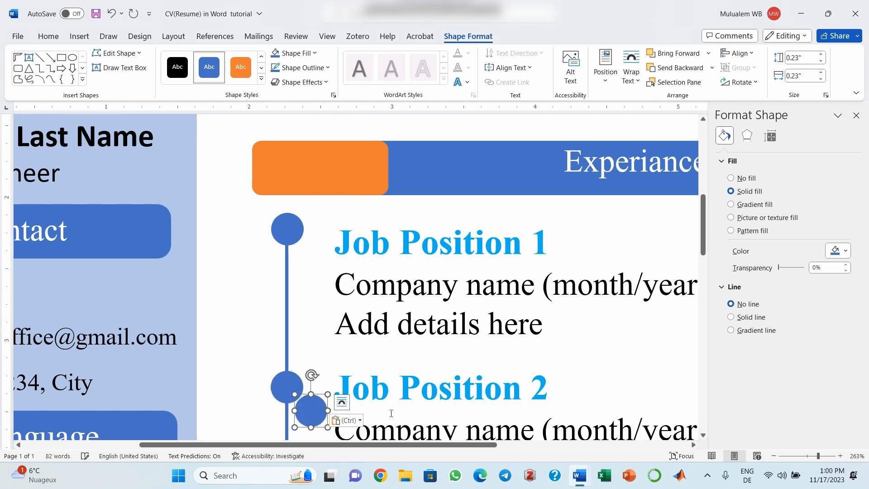
drag(702, 230, 702, 265)
drag(307, 230, 283, 350)
click(281, 214)
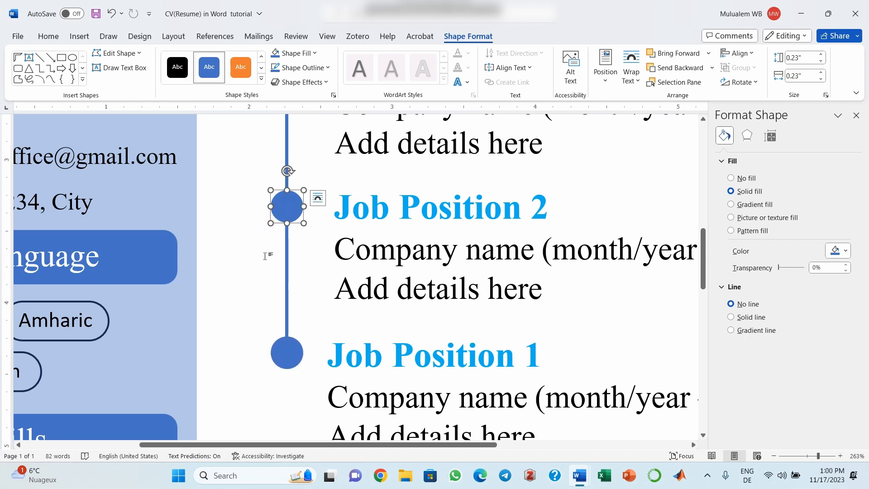
- Duplicate the Experiance heading banner with its text box and place the copy just below the third job entry
click(267, 267)
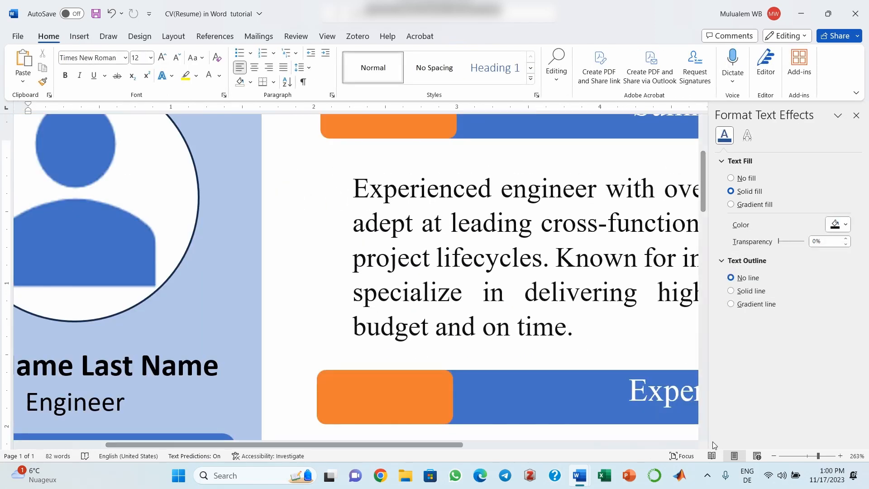
click(807, 457)
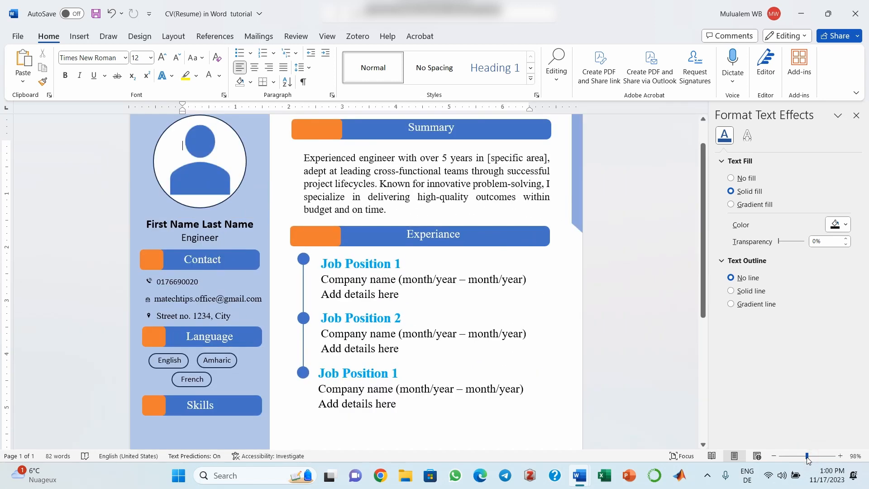
click(798, 456)
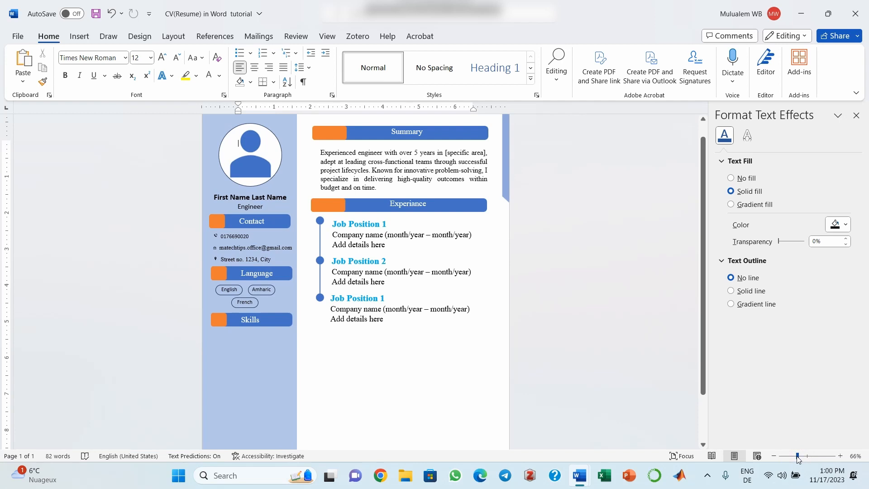
click(378, 208)
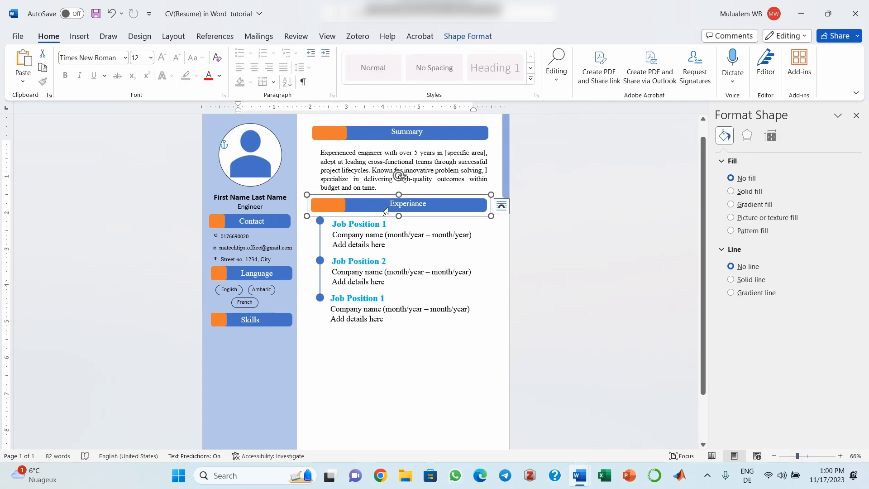
click(396, 207)
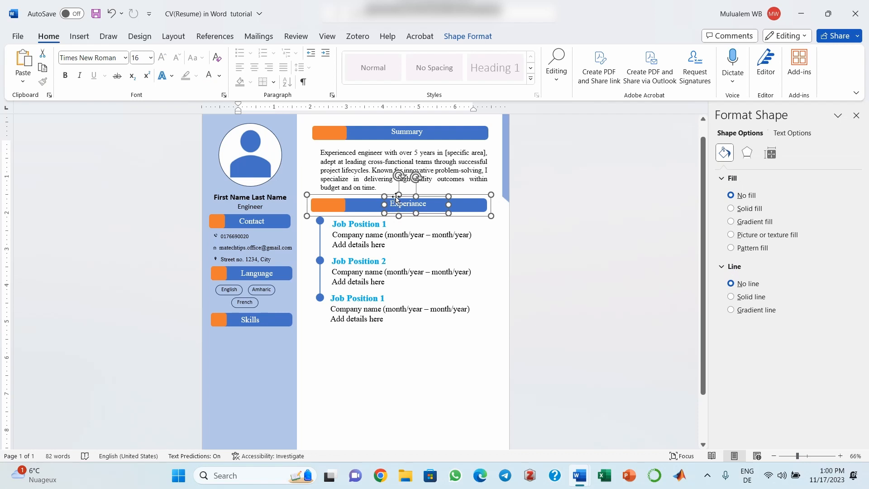
key(ctrl+c)
key(ctrl+v)
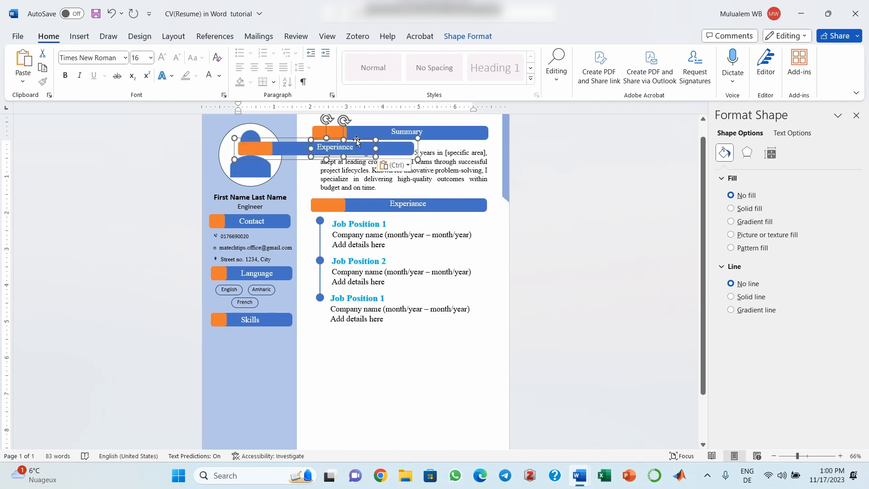
drag(357, 142, 430, 324)
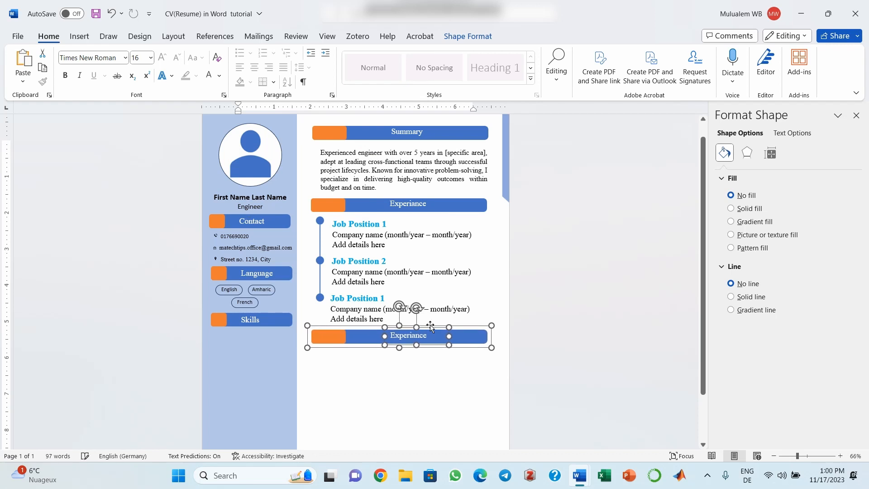
- Change the copied banner's heading text to "Education"
click(429, 336)
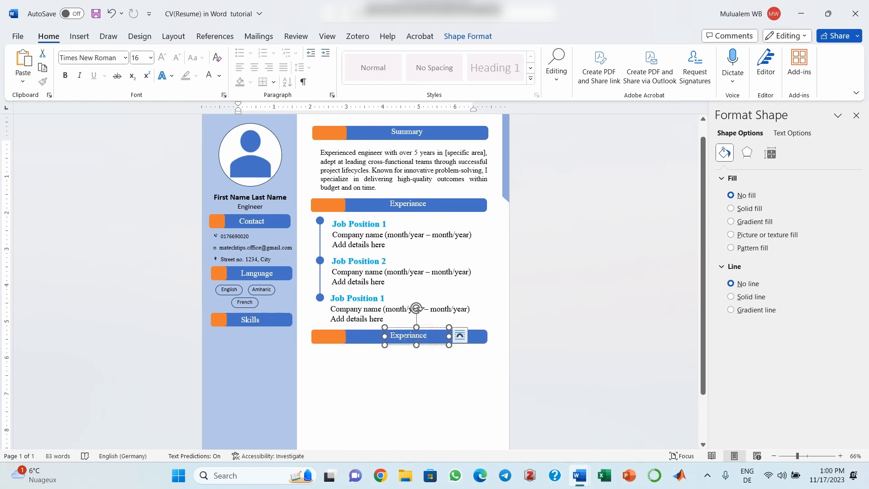
drag(429, 336, 391, 336)
text(Education)
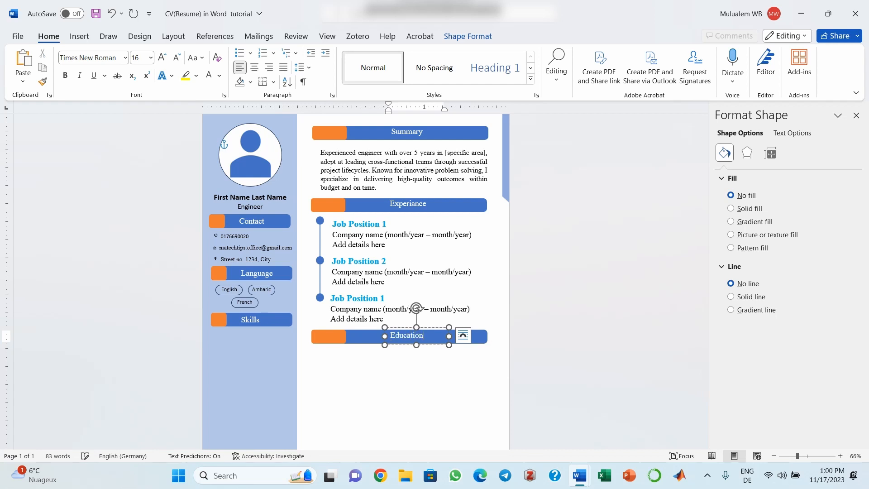
click(403, 388)
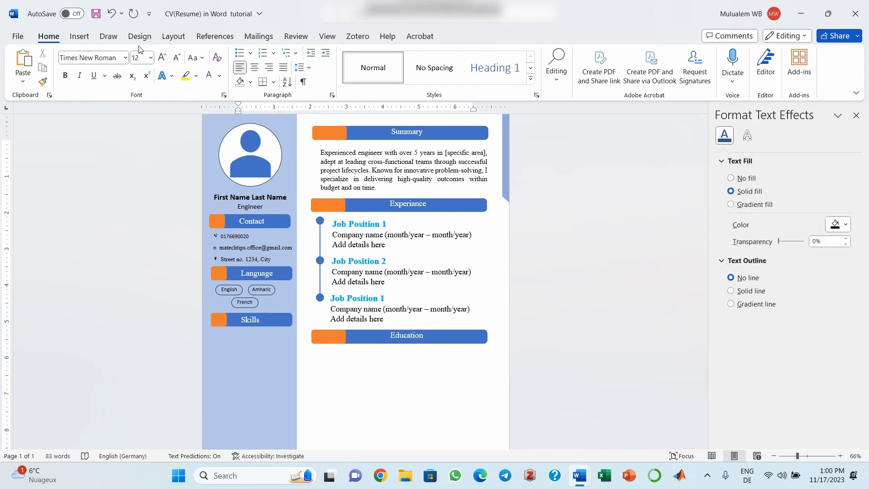
- Draw a text box about 2.13" high and 4.5" wide below the Education banner
click(79, 37)
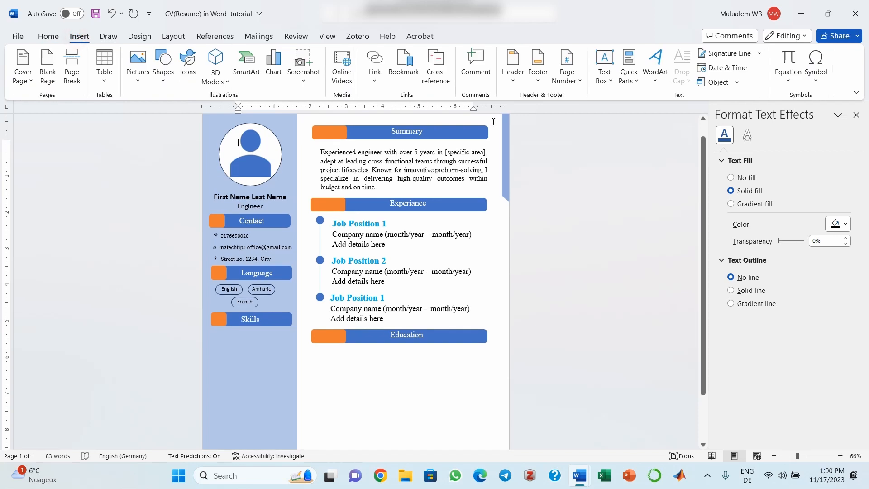
click(608, 77)
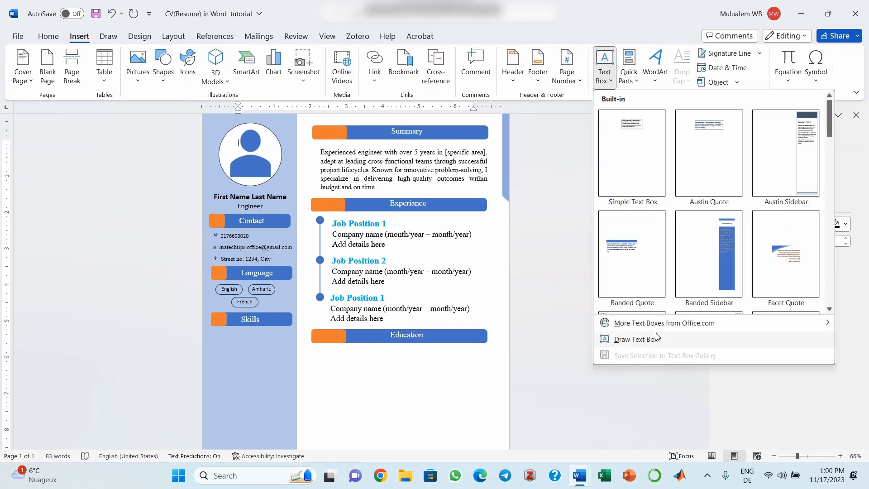
click(635, 340)
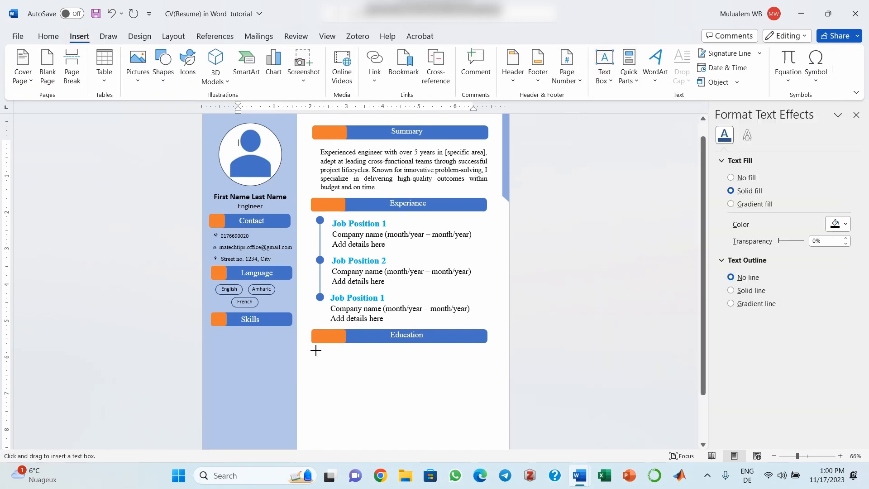
drag(316, 350, 480, 427)
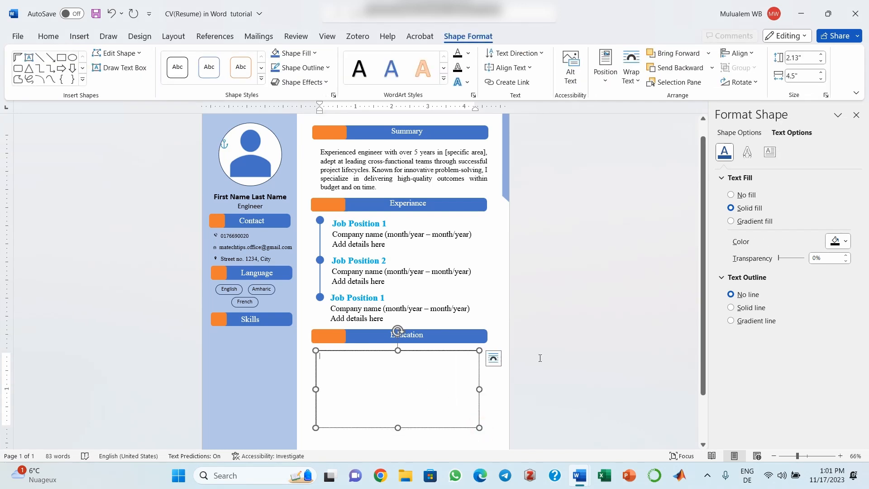
- Copy the three-line M.Sc. in Electrical Engineering entry from the CV in Word Sample document into the new text box and widen the box to about 4.74"
mouse_move(581, 474)
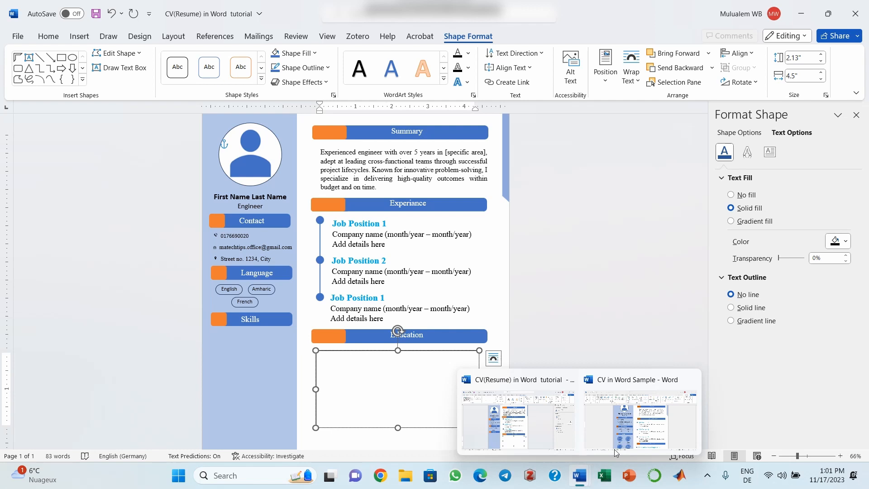
click(639, 414)
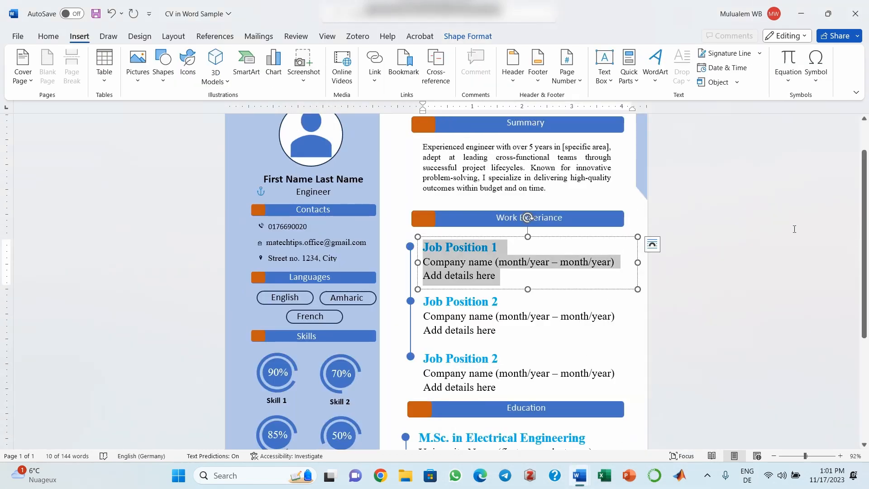
scroll(437, 261, down, 4)
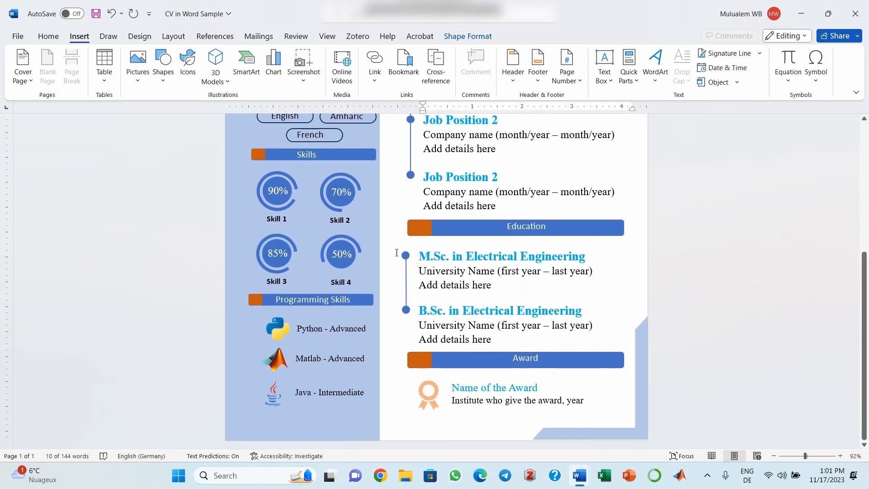
drag(417, 258, 493, 291)
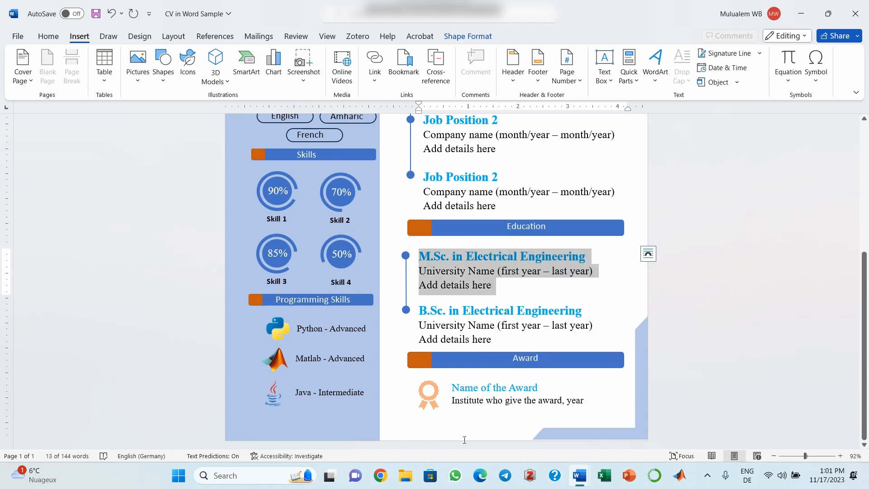
mouse_move(579, 476)
click(523, 443)
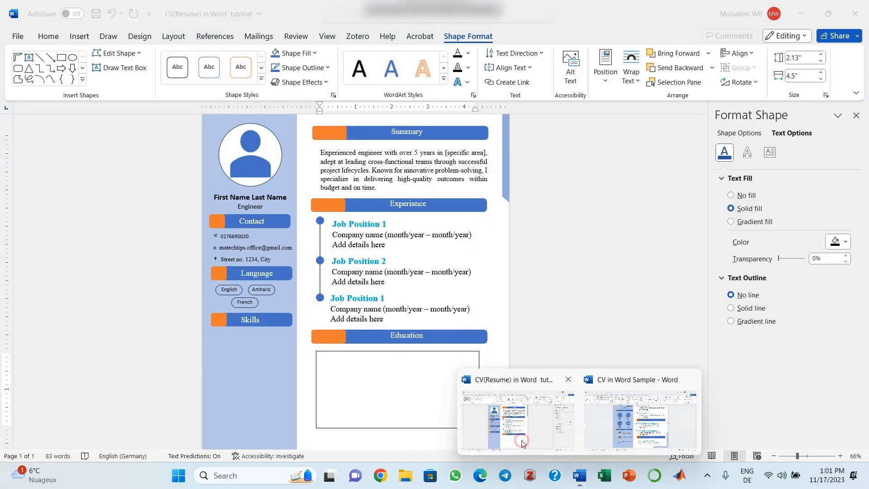
key(ctrl+v)
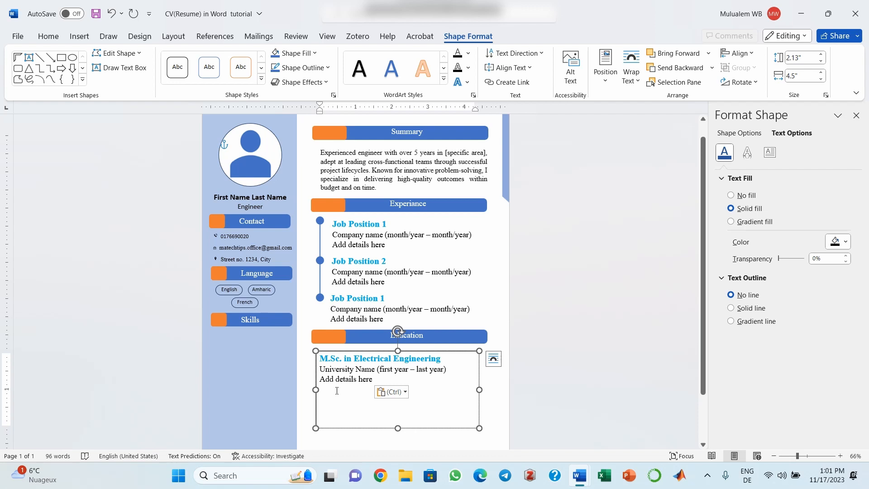
drag(480, 390, 488, 390)
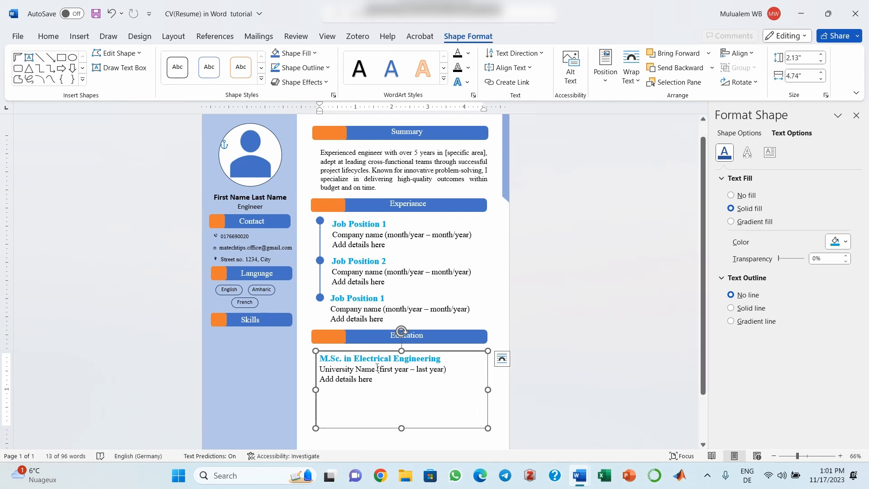
- Move the M.Sc. text box slightly right beneath the Education banner and shorten it to about 1.04" high
drag(377, 352, 388, 353)
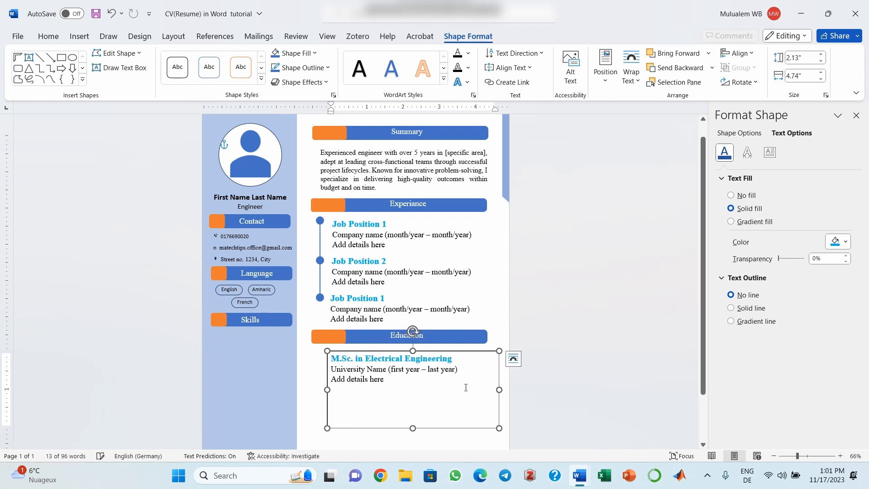
drag(411, 428, 412, 389)
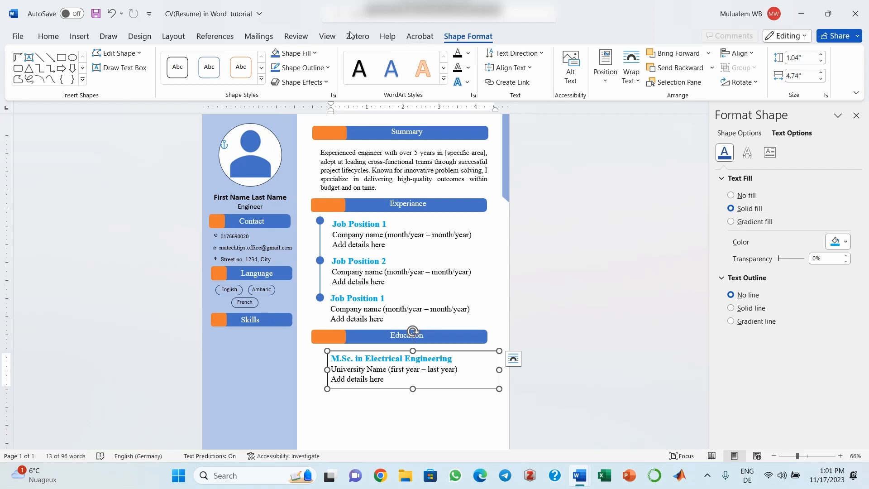
- Remove the outline from the M.Sc. text box
click(328, 67)
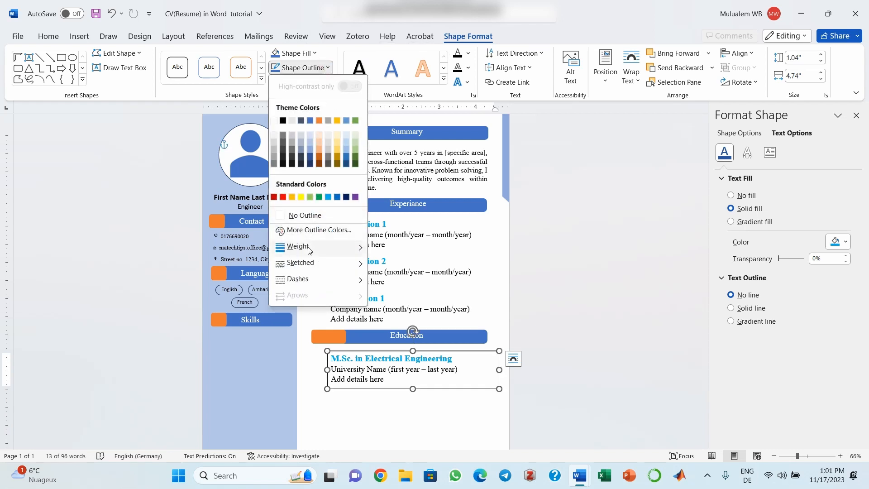
click(312, 216)
click(376, 435)
click(398, 381)
click(538, 381)
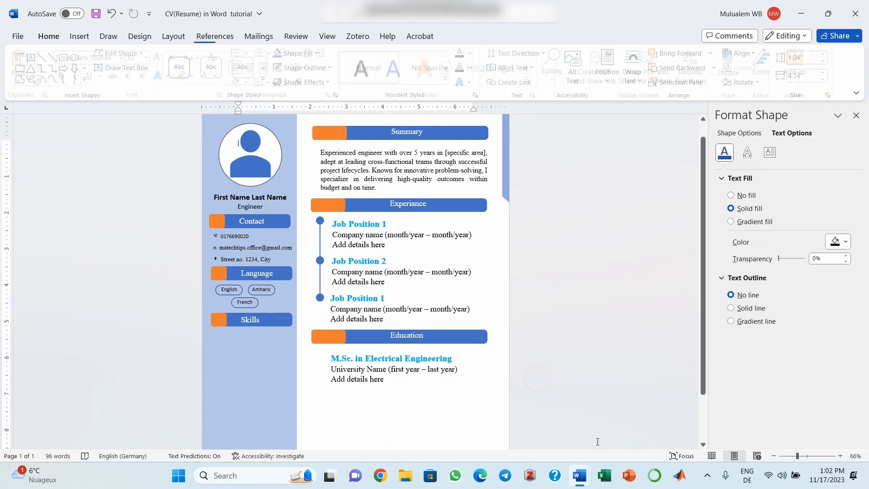
- Duplicate the M.Sc. text box and place the copy directly below the original
click(405, 374)
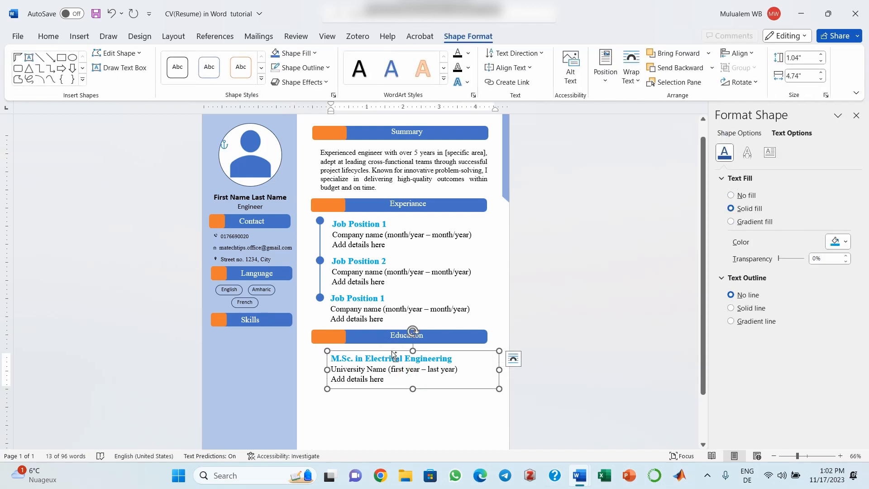
key(ctrl+v)
drag(443, 357, 438, 388)
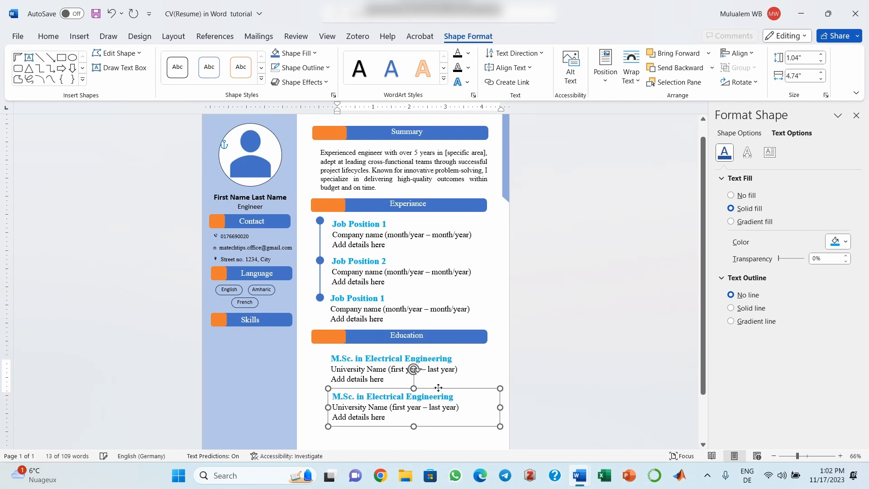
- Replace the copied entry's text with the three-line B.Sc. in Electrical Engineering entry from the CV in Word Sample document
mouse_move(579, 476)
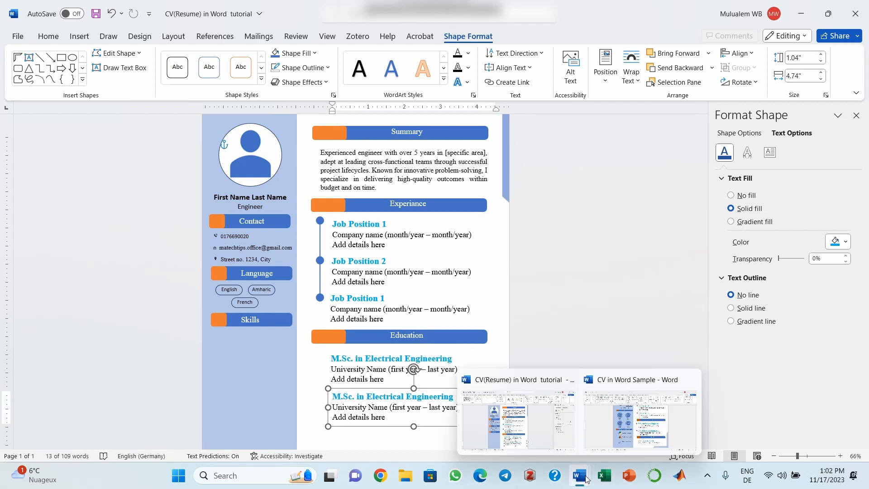
click(628, 436)
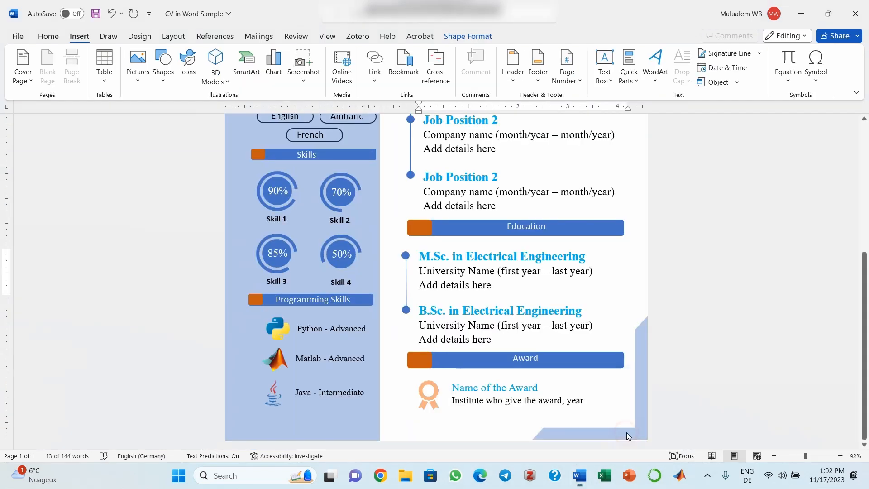
click(421, 310)
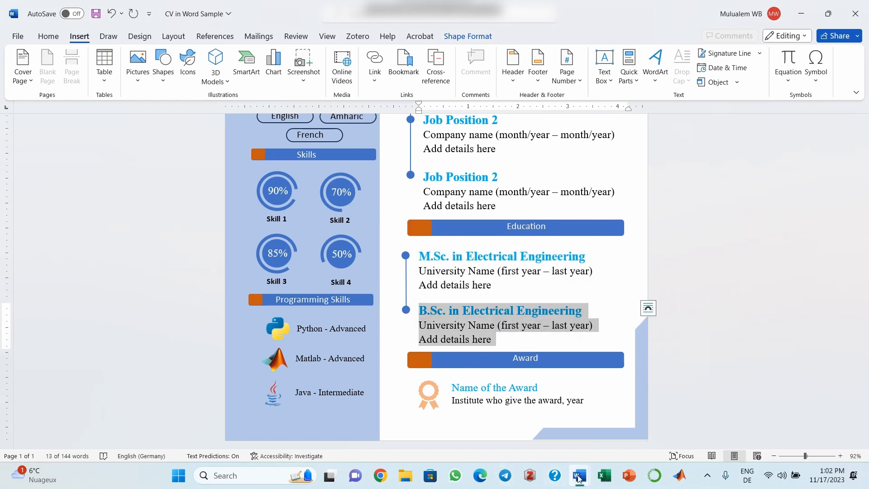
mouse_move(579, 475)
click(525, 436)
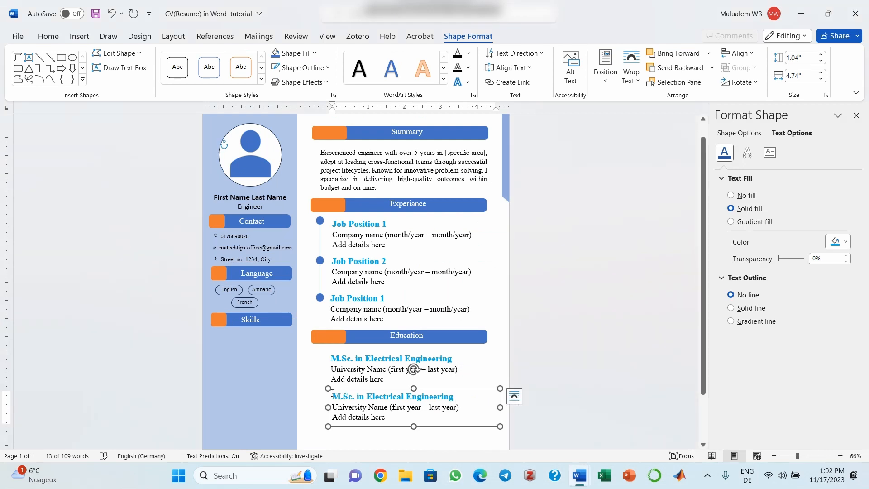
drag(330, 396, 392, 419)
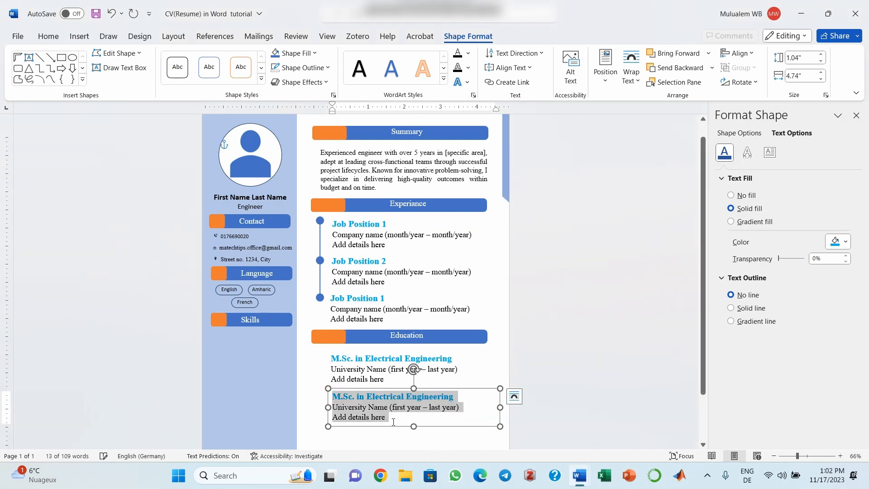
text(B.Sc. in Electrical Engineering University Name (first year – last year) Add details here)
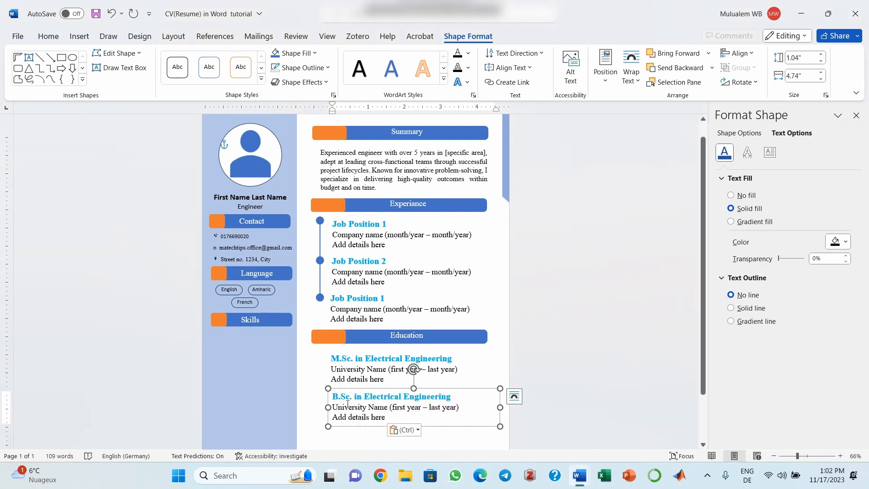
click(284, 320)
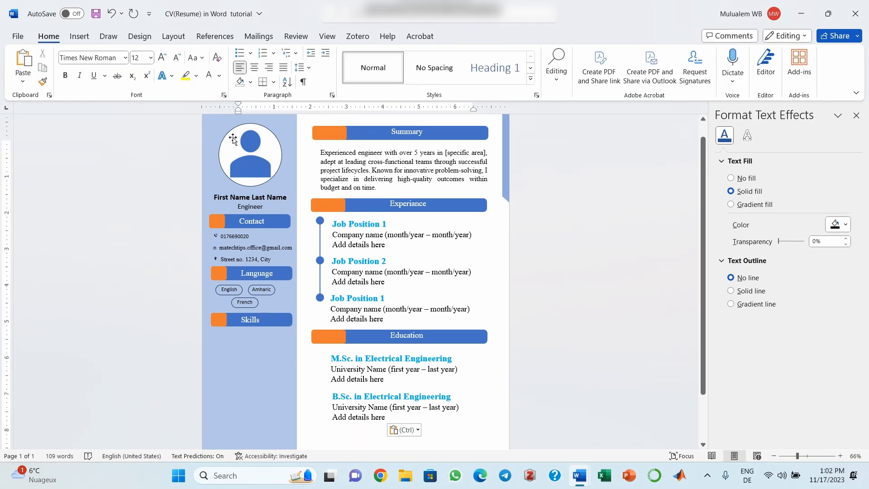
- Draw a vertical line about 1.11" long left of the Education entries, from the M.Sc. title to the B.Sc. title, in line with the Experiance timeline
click(77, 38)
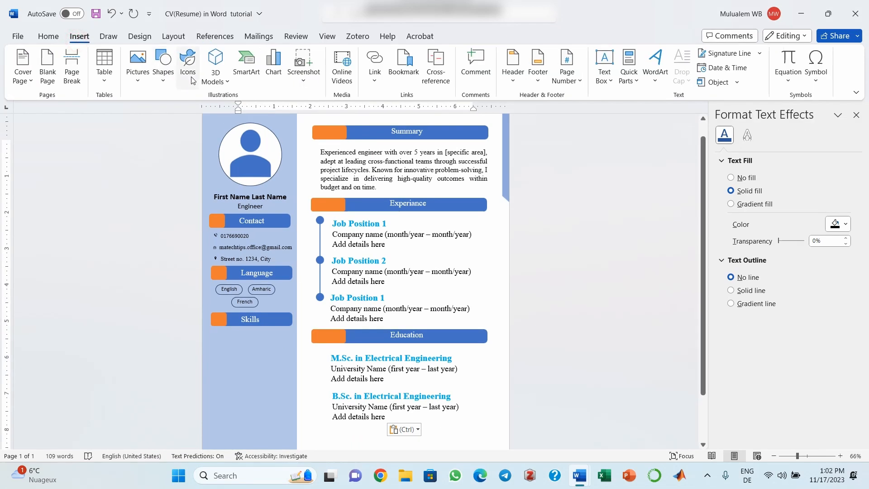
click(162, 79)
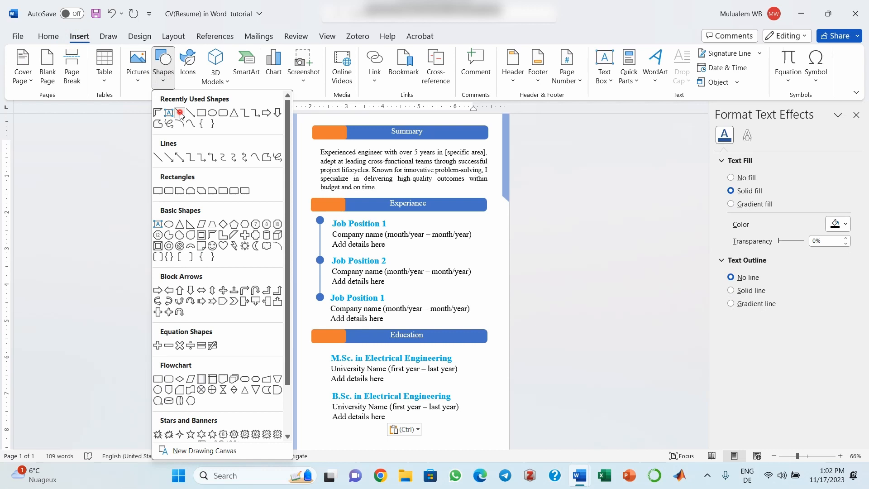
click(180, 110)
drag(316, 357, 317, 397)
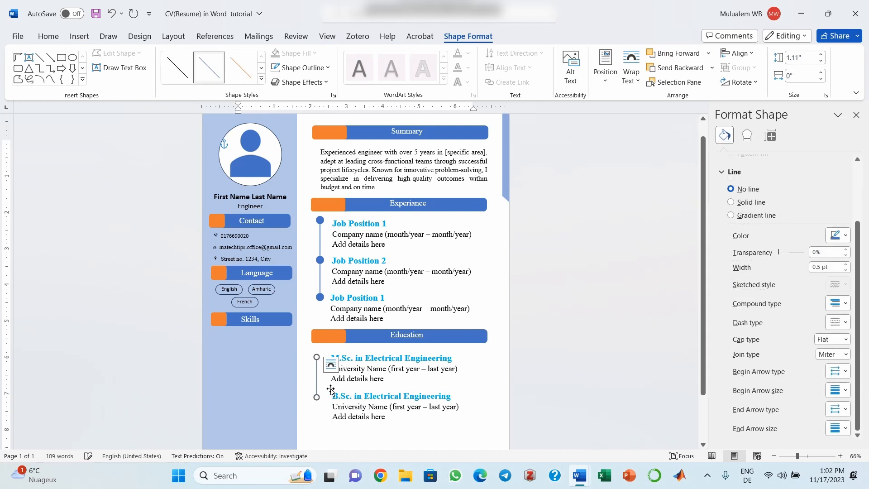
drag(317, 375, 319, 377)
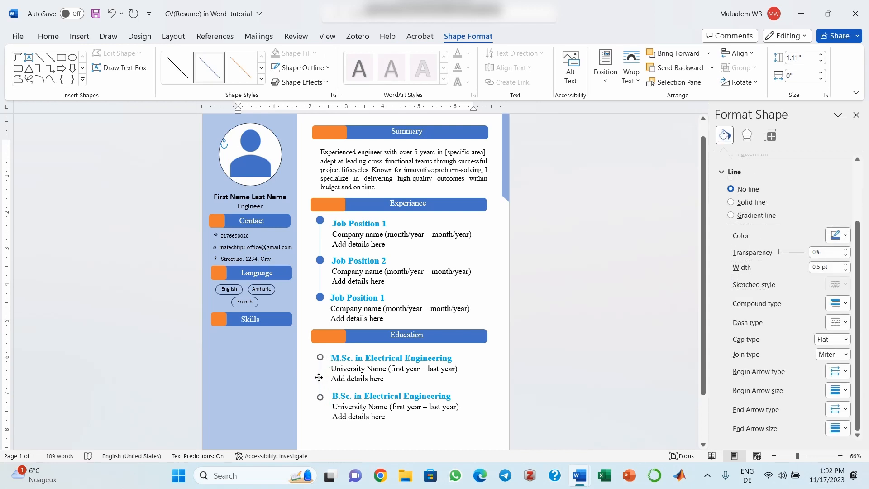
- Set the Education timeline line's weight to 1½ pt and its color to the theme blue
click(823, 456)
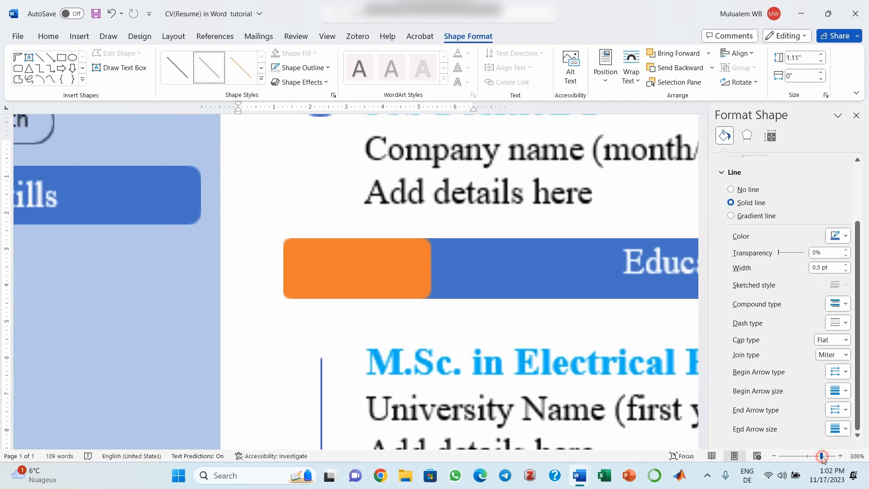
drag(706, 319, 706, 347)
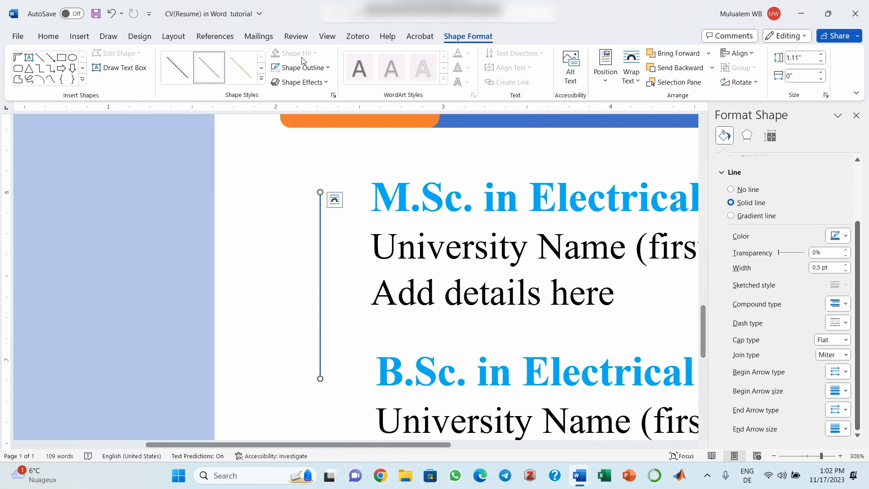
click(326, 68)
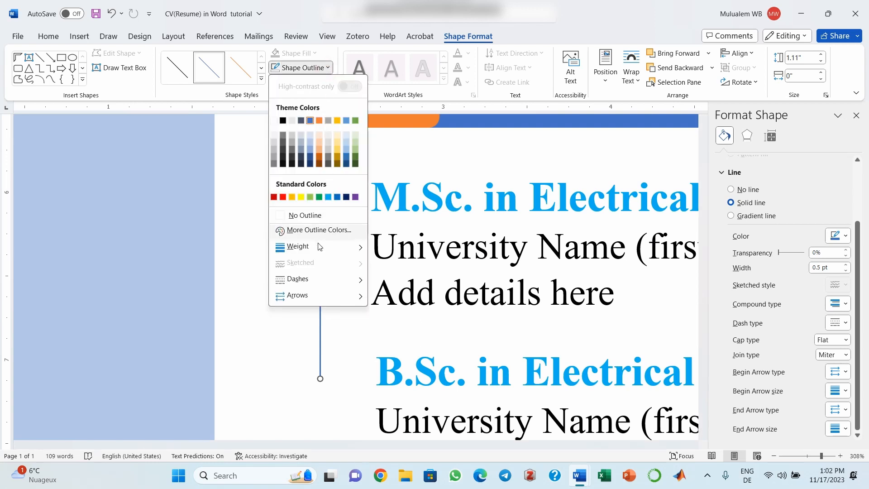
mouse_move(320, 247)
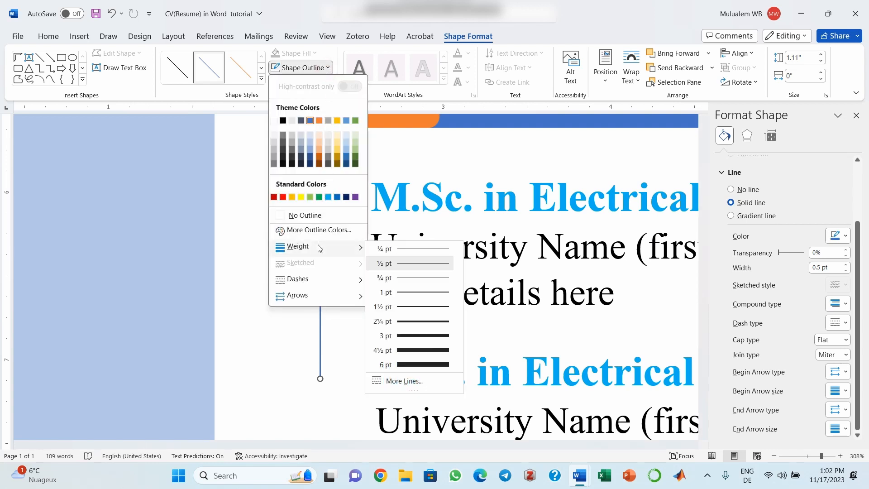
click(425, 307)
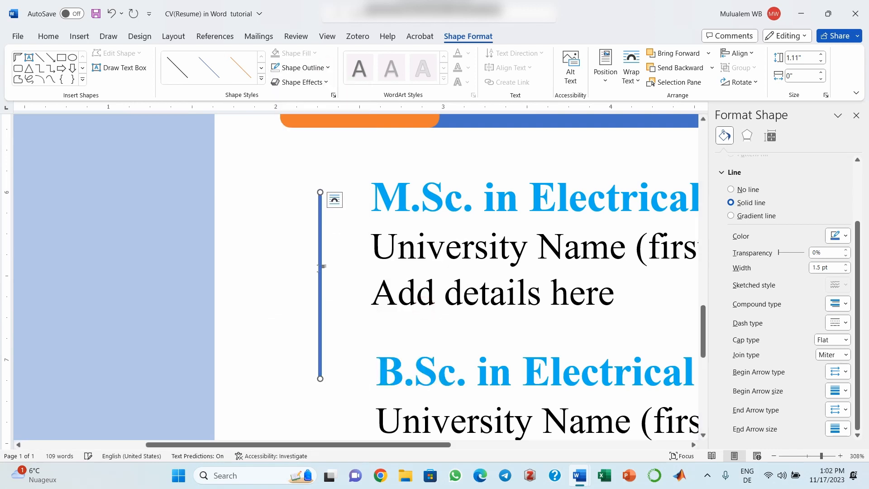
click(322, 68)
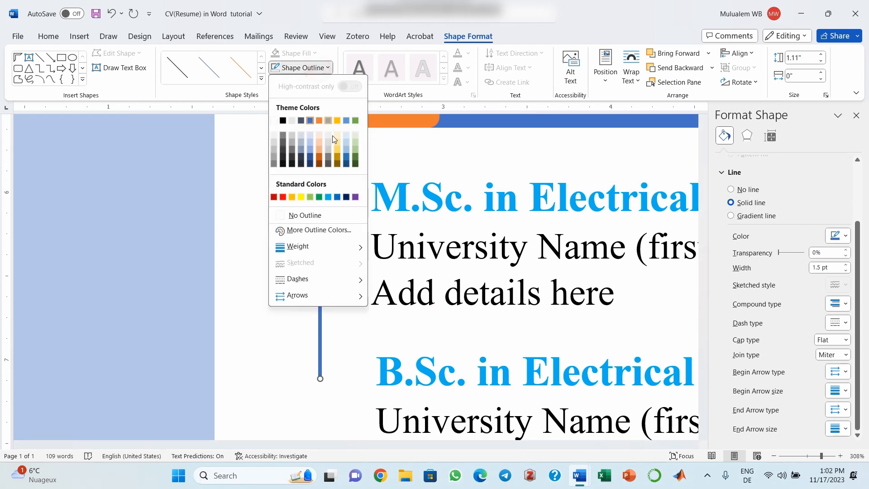
click(311, 121)
click(310, 124)
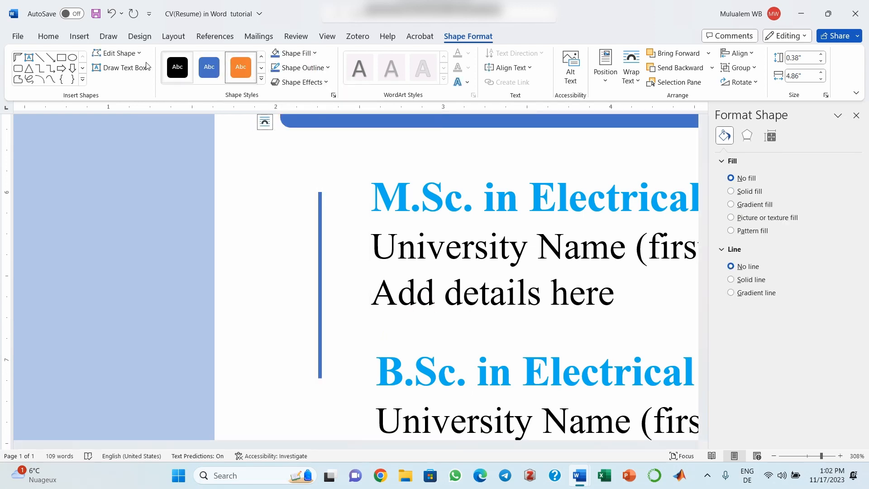
- Draw a circle about 0.18" in diameter on the upper end of the Education timeline and remove its outline
click(76, 36)
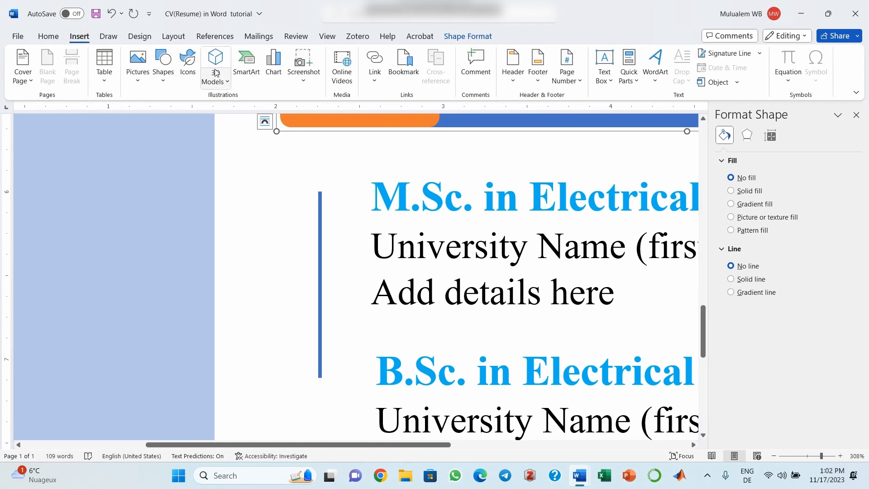
click(163, 73)
click(212, 114)
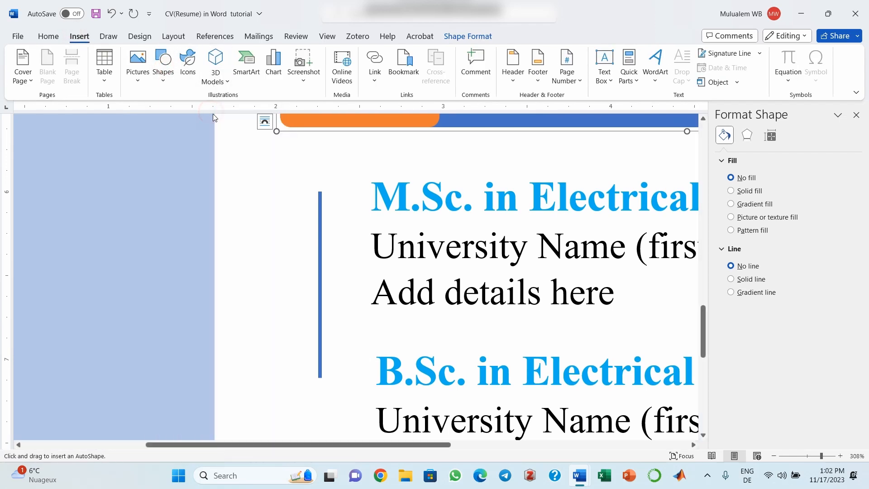
drag(305, 179, 336, 209)
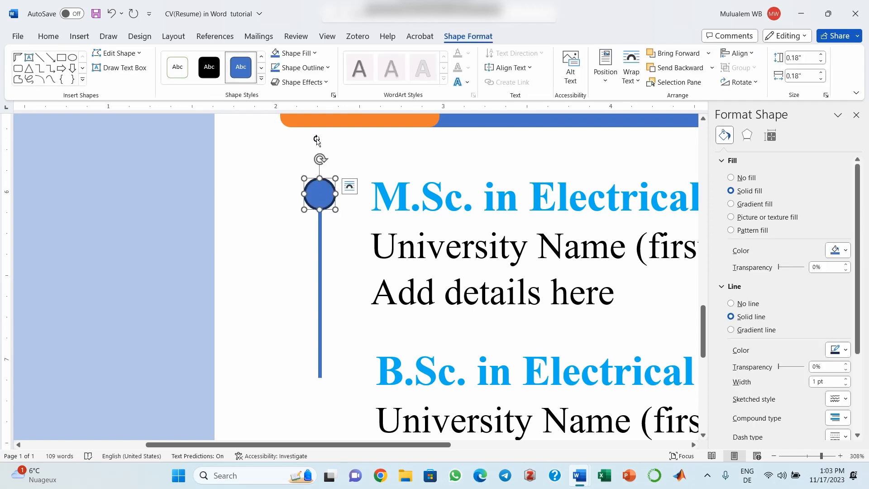
click(324, 67)
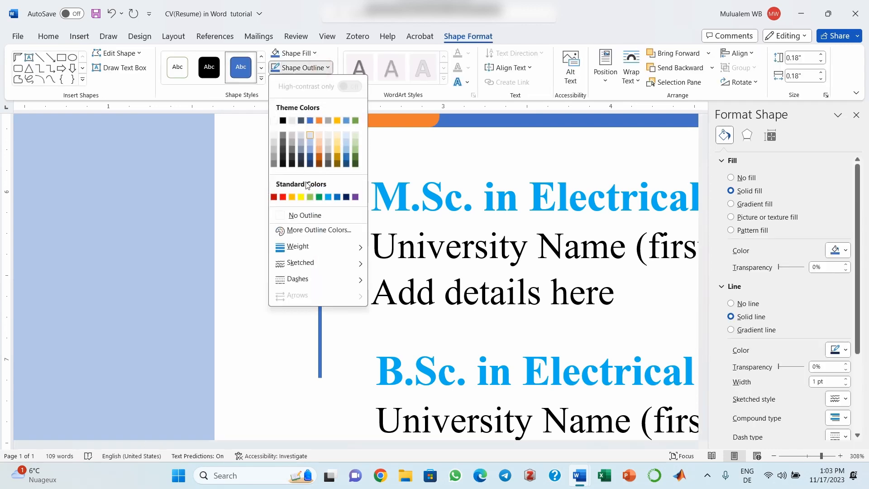
click(310, 215)
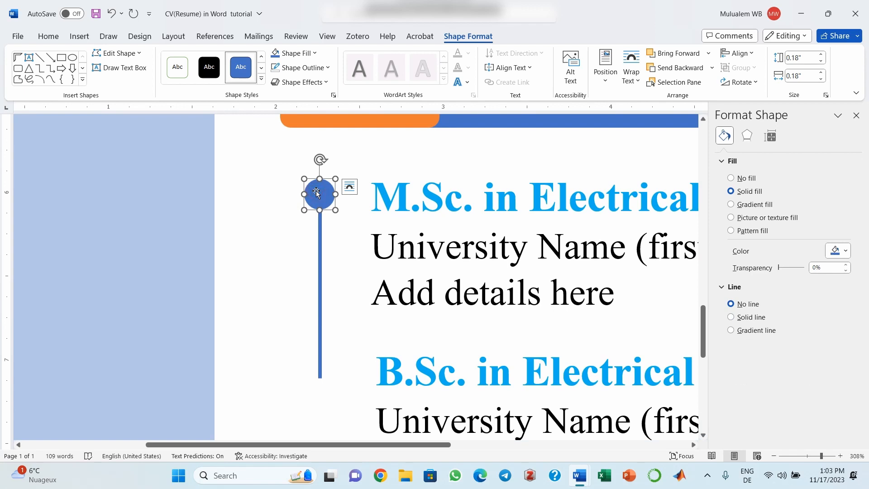
- Duplicate the circle marker and place the copy on the lower end of the timeline, beside the B.Sc. title
key(ctrl+d)
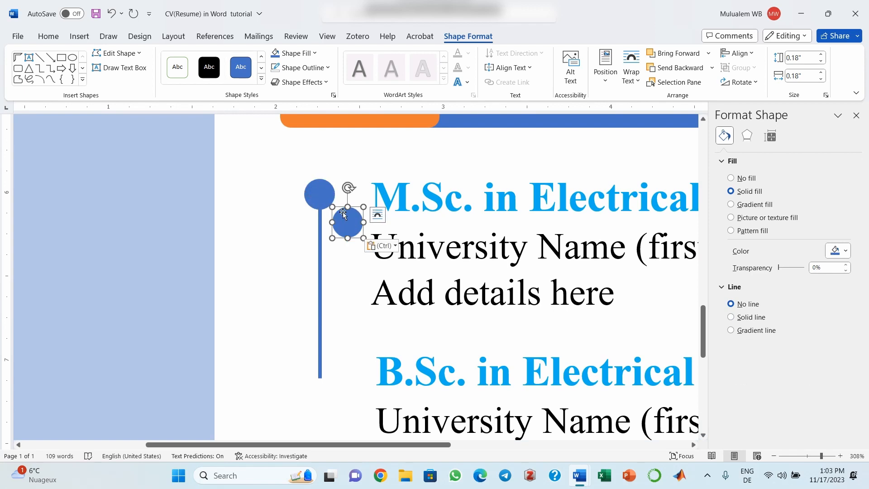
drag(350, 224, 322, 372)
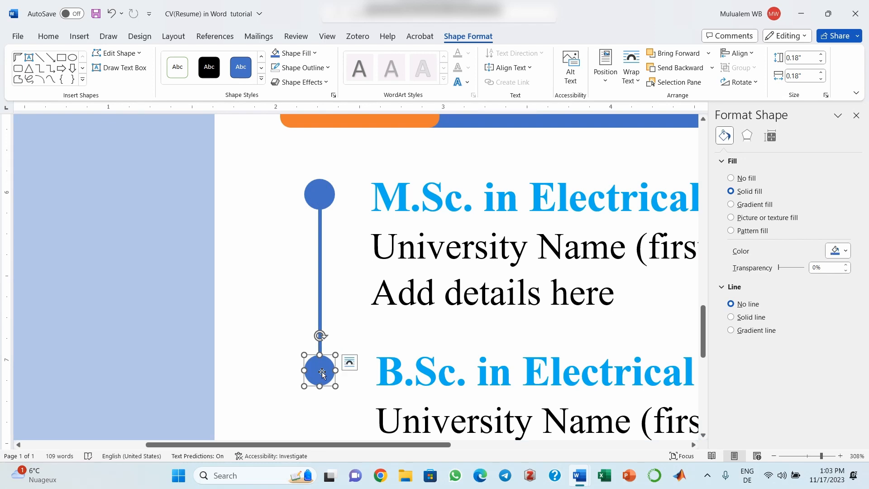
click(460, 332)
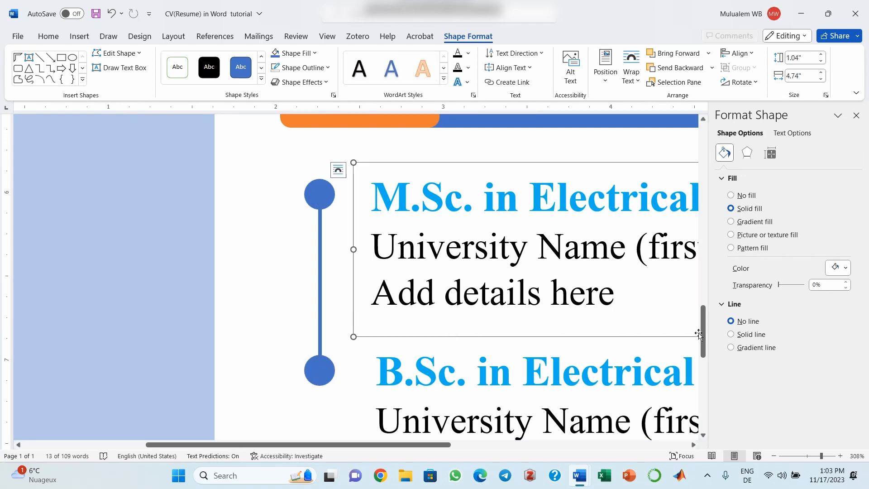
drag(707, 333, 711, 365)
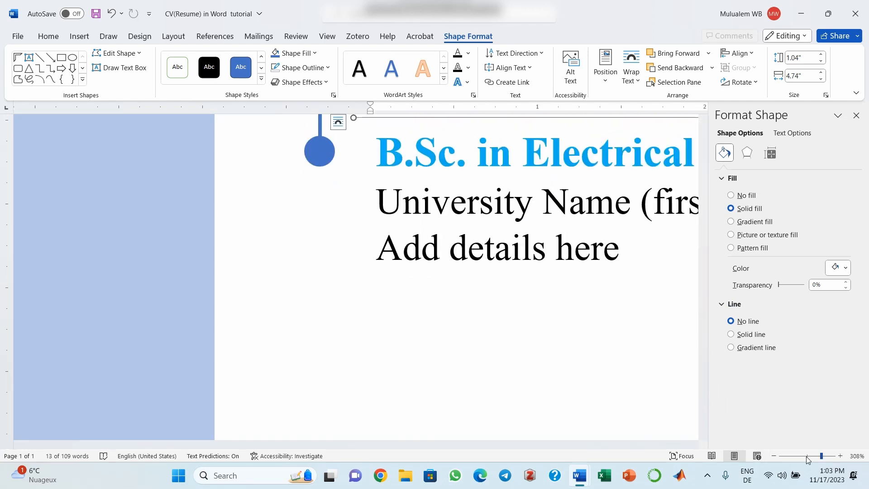